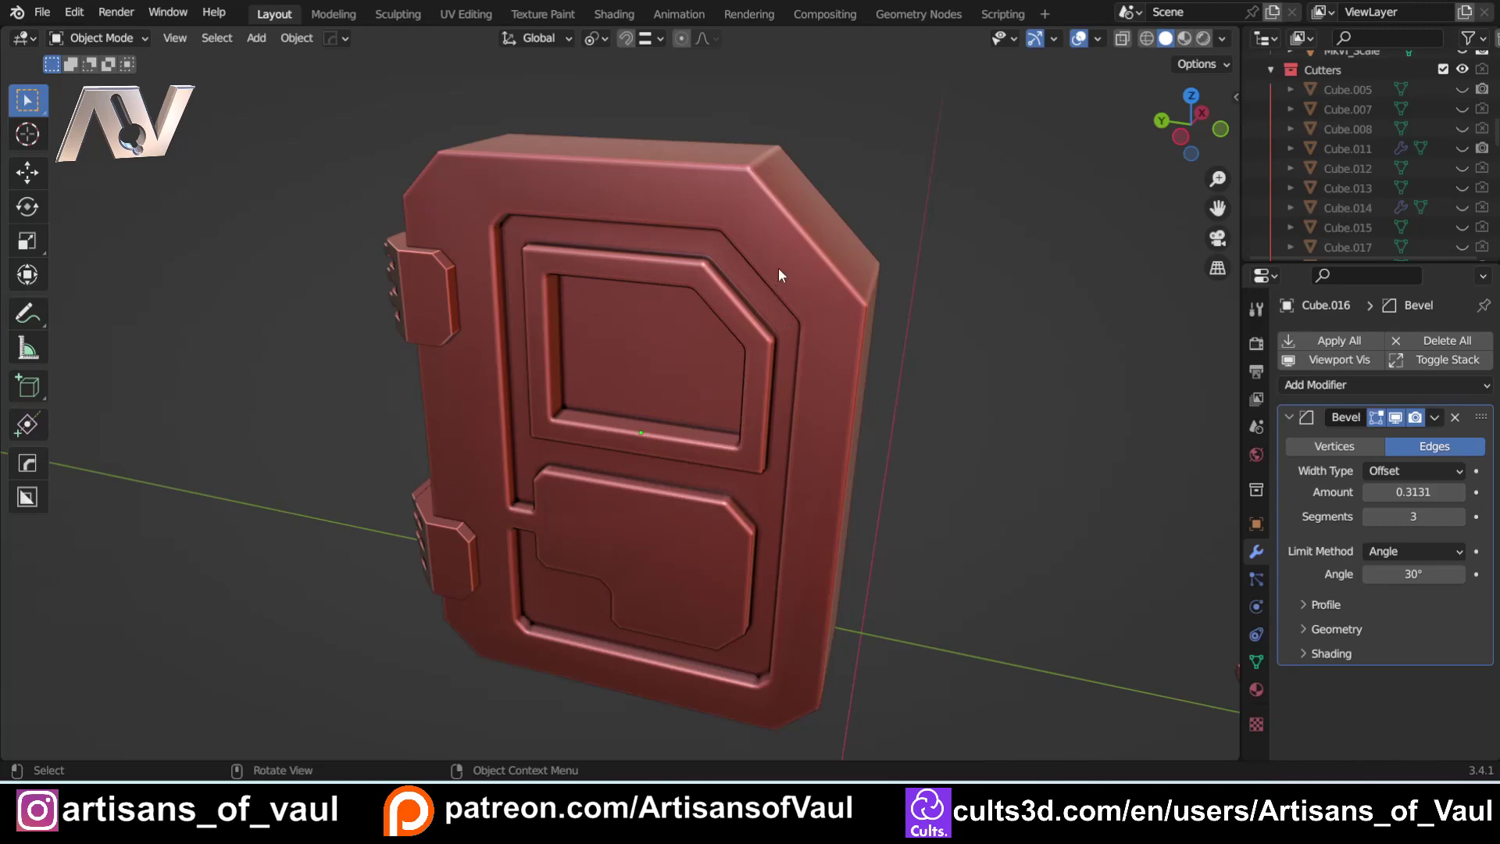
- Examine the beveled edges of the door's window frame, panel and chamfered corner up close
scroll(778, 269, "up", 6)
scroll(793, 251, "down", 2)
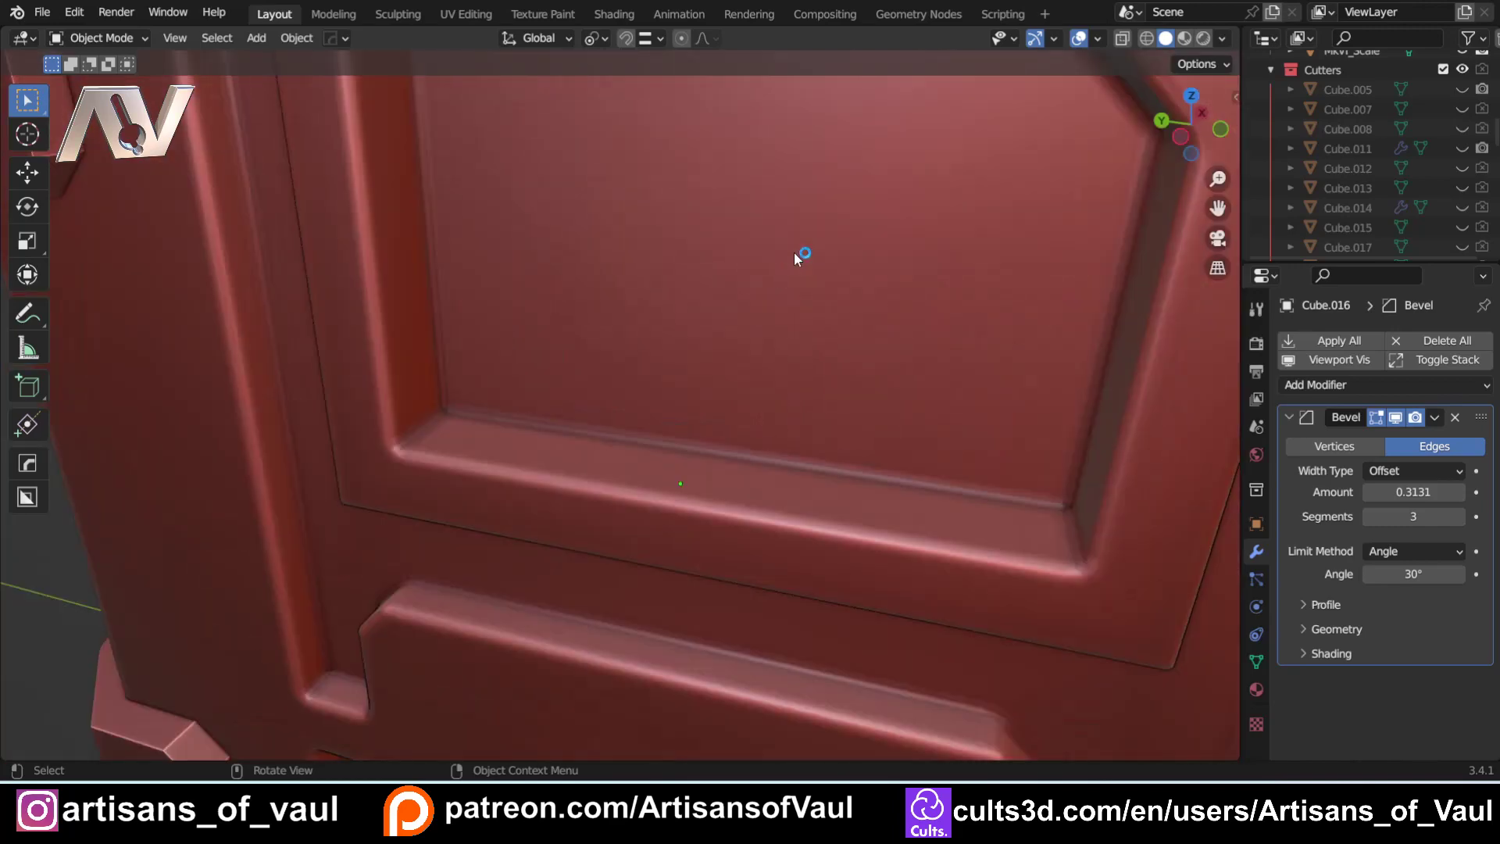
middle_click_drag(794, 252, 695, 442, "shift")
scroll(725, 485, "down", 4)
mouse_move(695, 442)
middle_mouse_down()
mouse_move(720, 468)
mouse_move(701, 467)
middle_mouse_up()
middle_click_drag(499, 444, 673, 456, "shift")
scroll(681, 500, "up", 1)
scroll(676, 505, "down", 5)
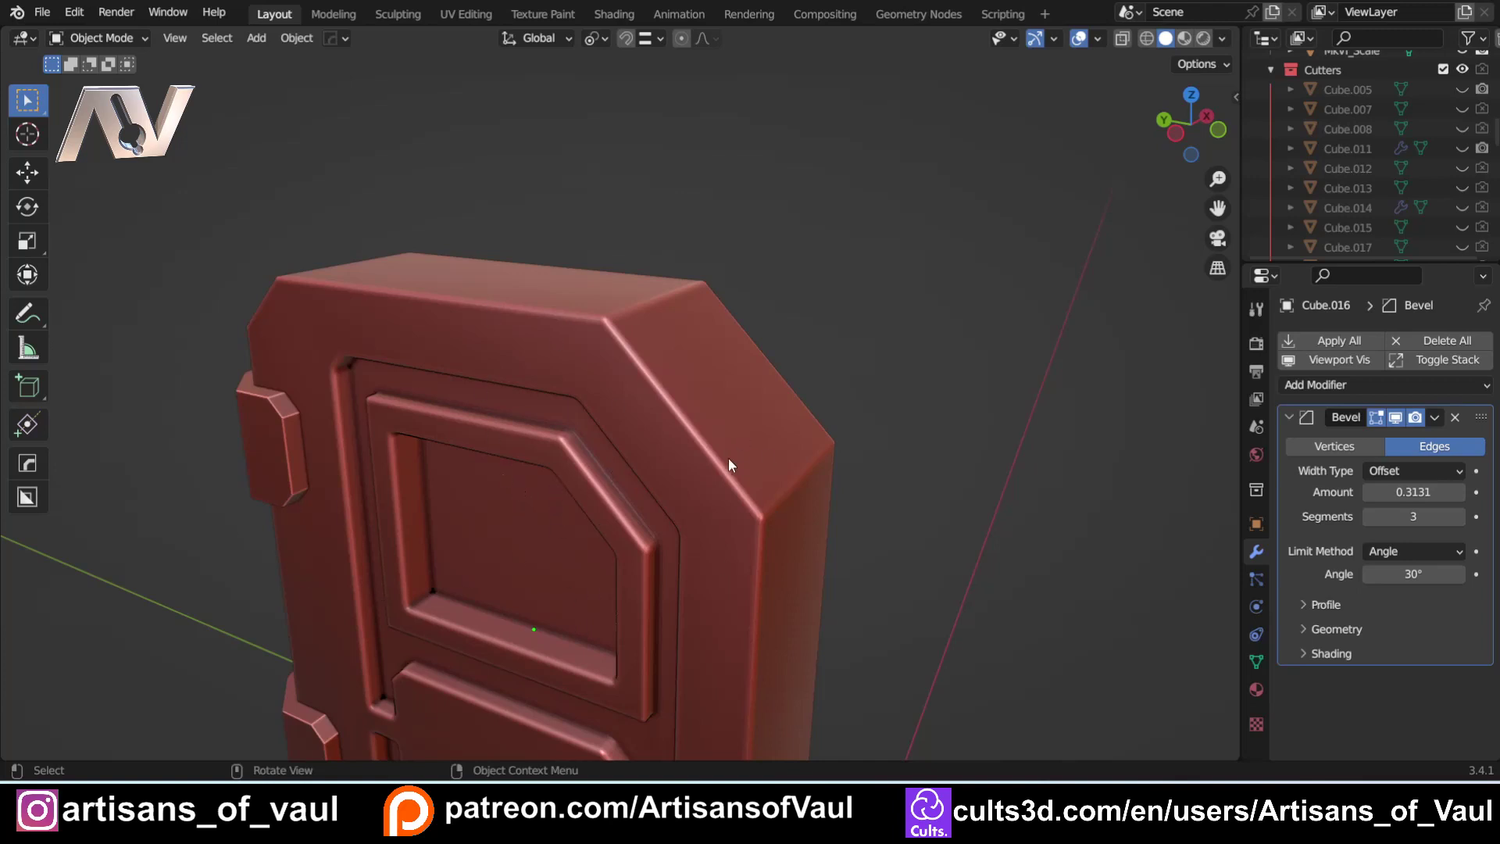
- Delete the Bevel modifier from the door and view its upper part with sharp edges
left_click(1454, 418)
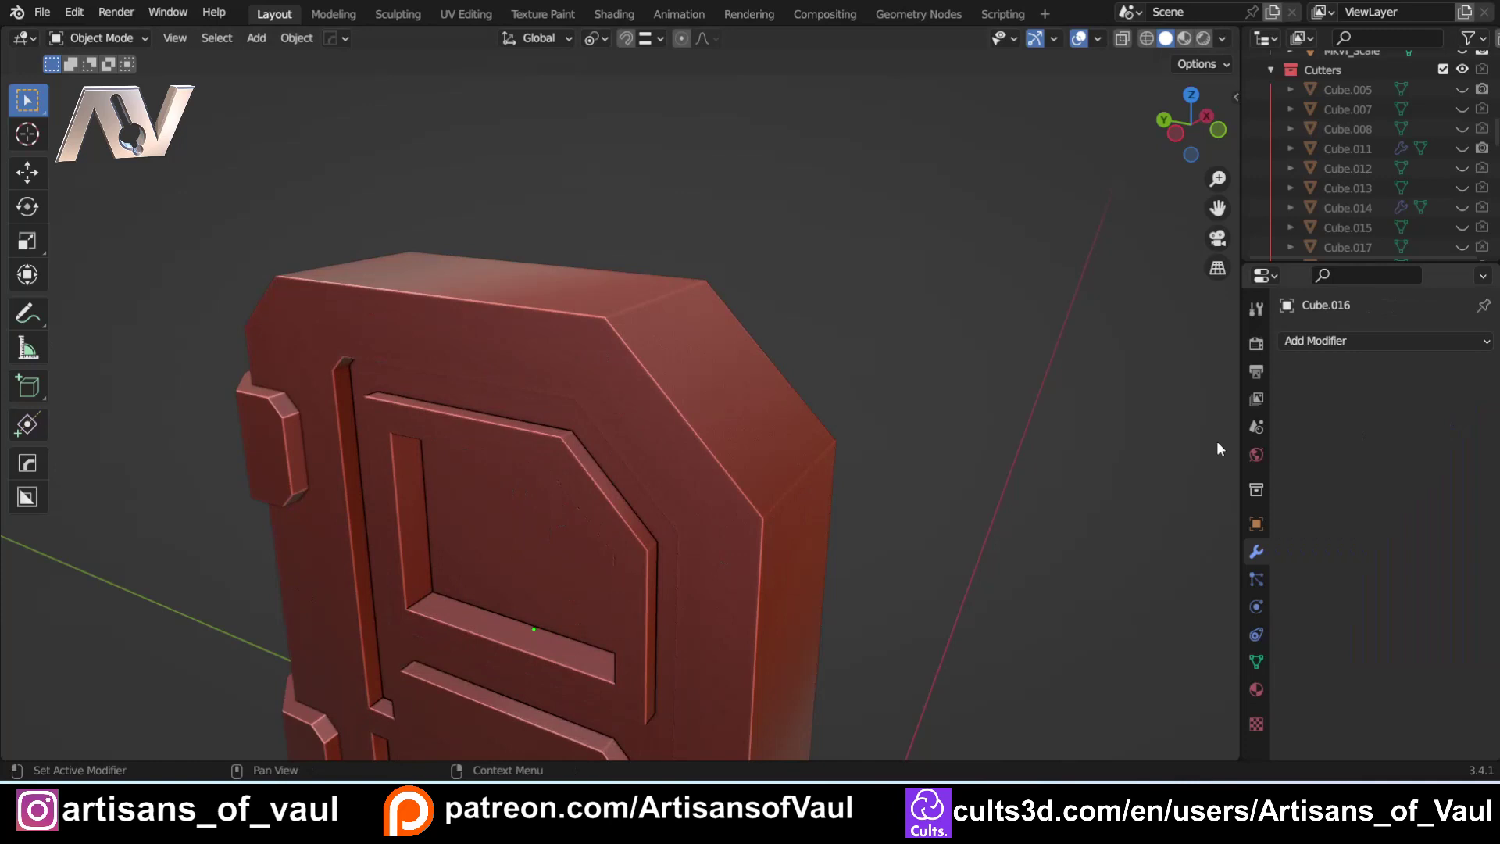
scroll(635, 503, "down", 2)
middle_click_drag(625, 521, 631, 494)
scroll(631, 494, "up", 2)
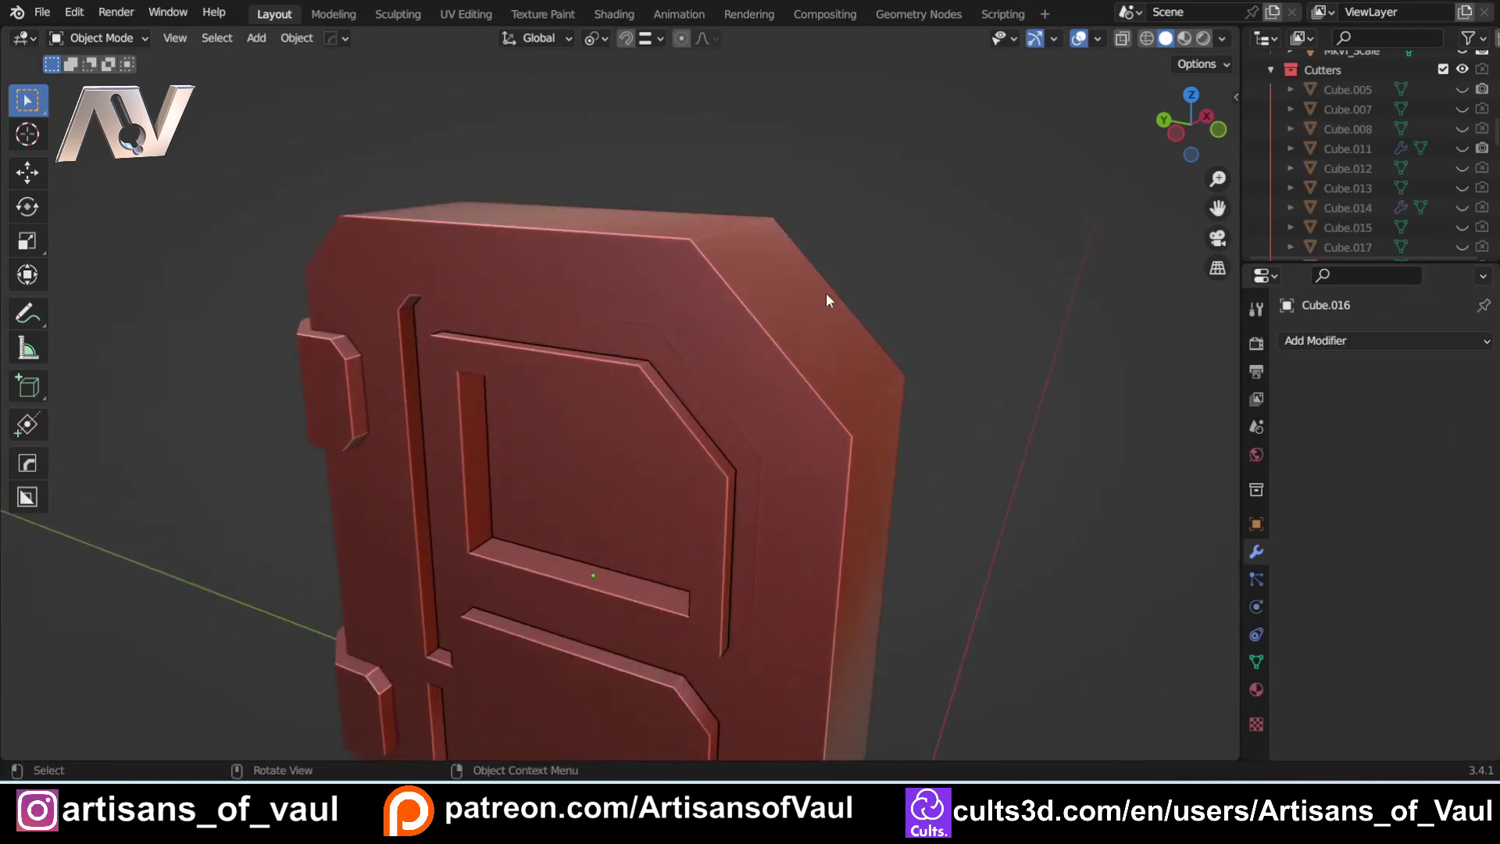
- Disable the Cavity option in the viewport shading settings
left_click(1222, 38)
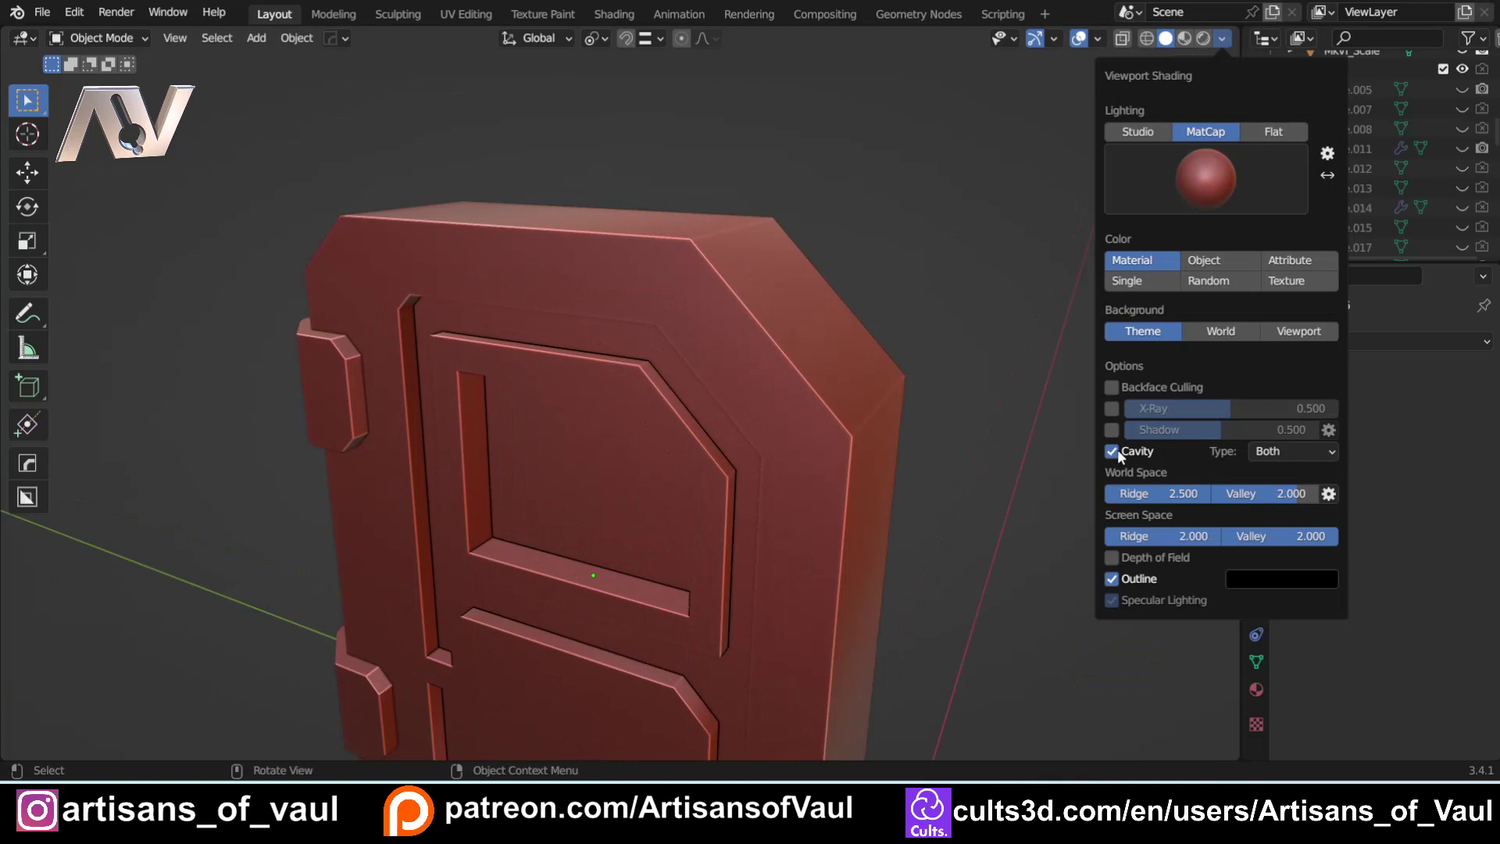
left_click(1224, 31)
left_click(1111, 451)
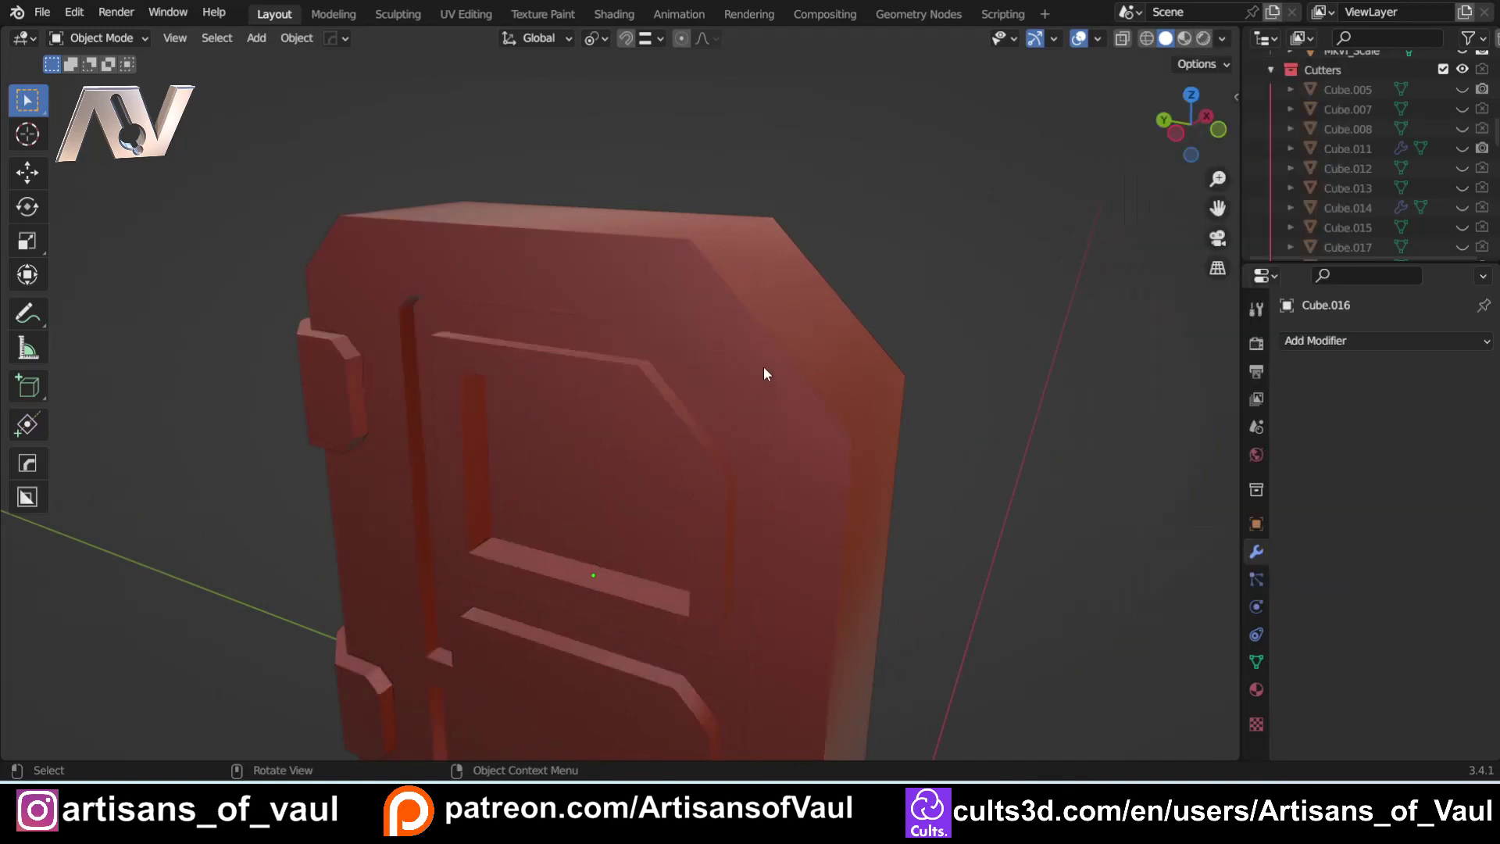
middle_click_drag(764, 374, 763, 469)
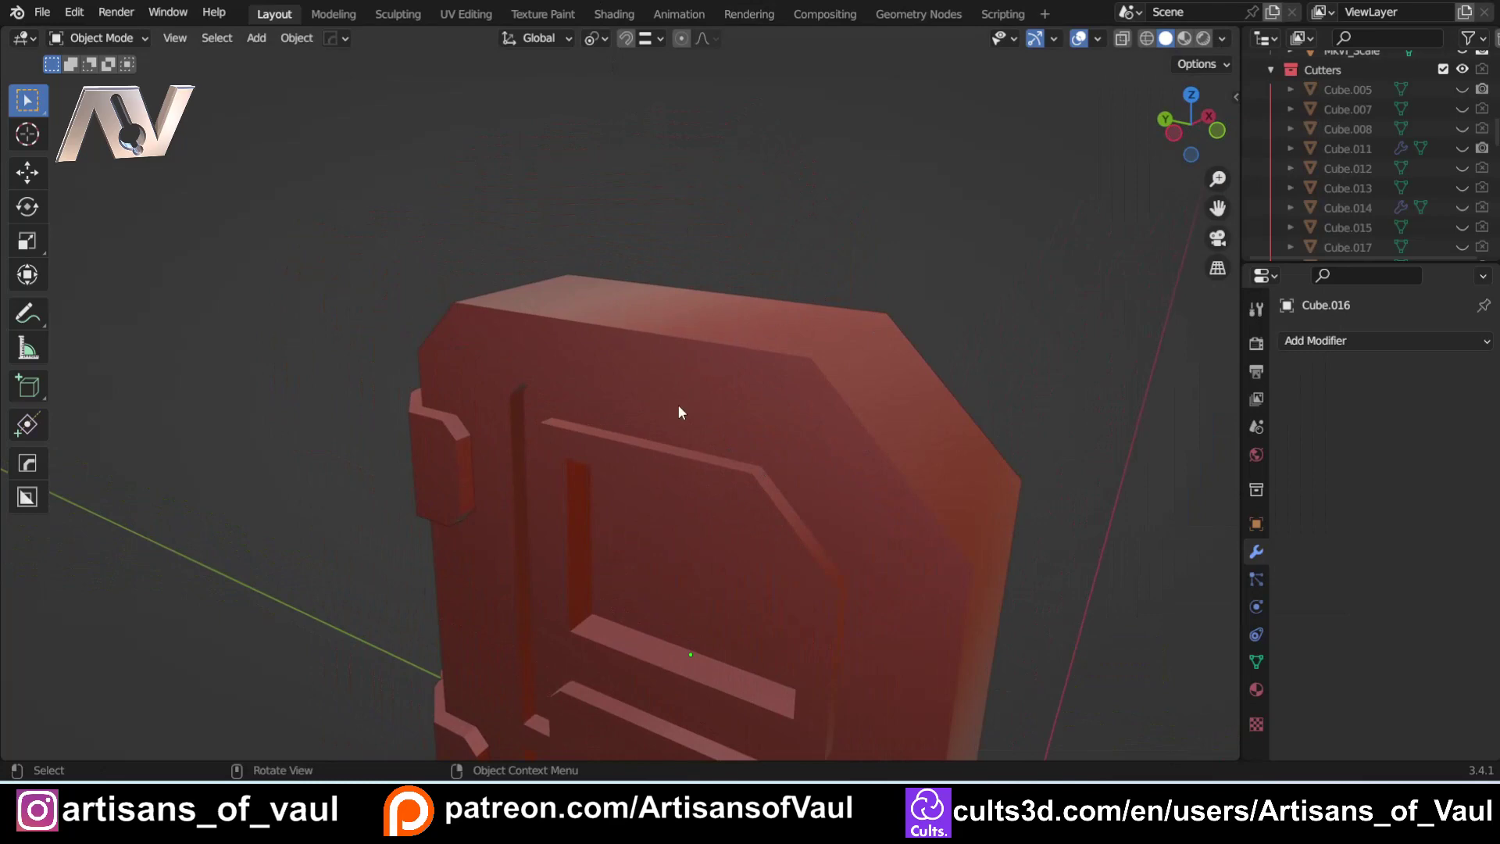
- Sketch annotation strokes above the door's window panel and along its corner edge, undo both, and return to selection
left_click(27, 313)
left_click_drag(520, 381, 782, 416)
left_click_drag(814, 360, 882, 328)
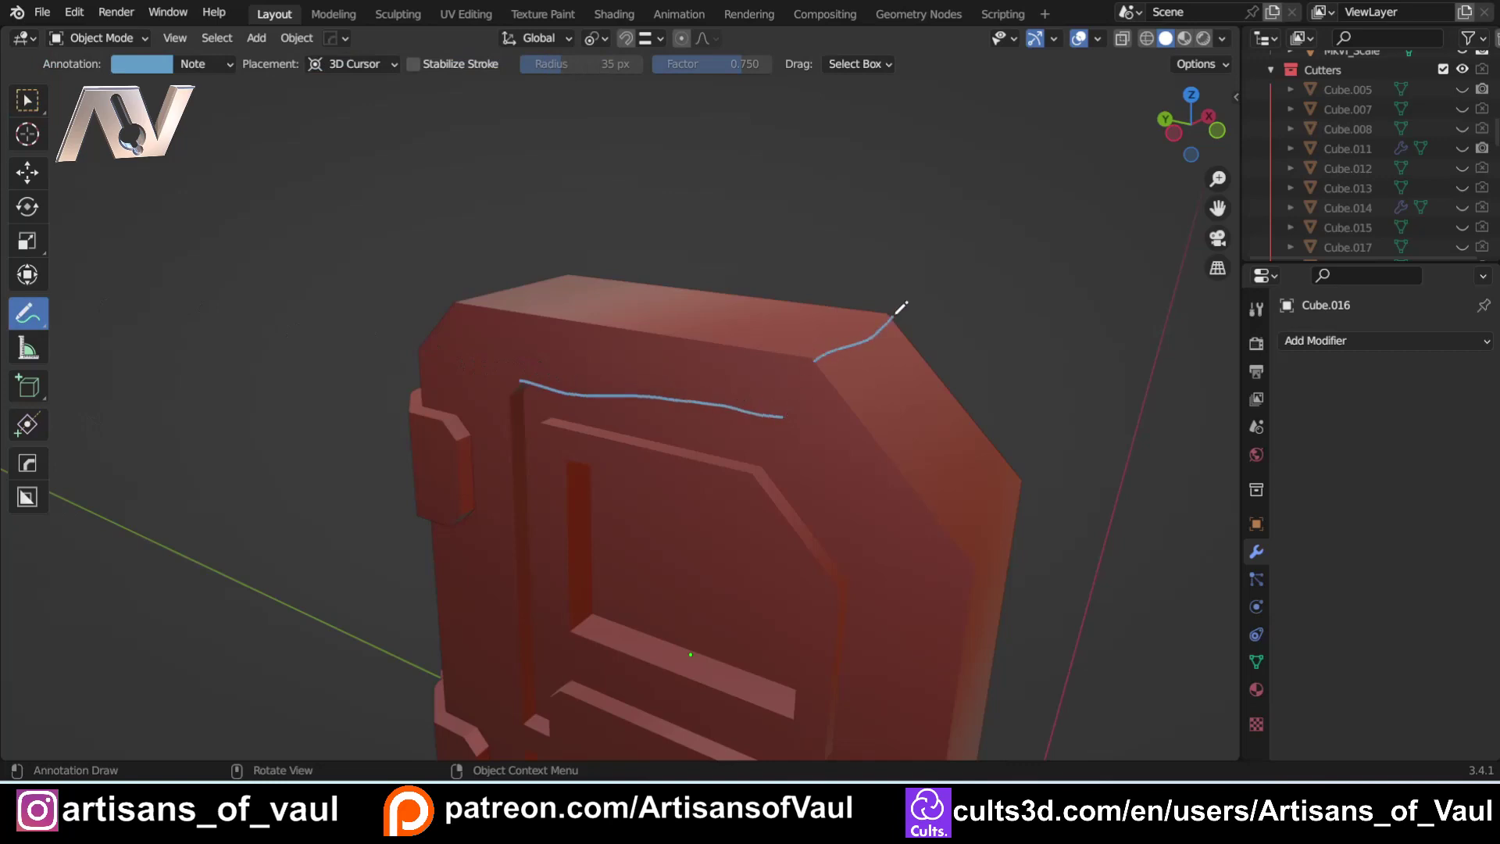
key("ctrl+z")
key("ctrl+z")
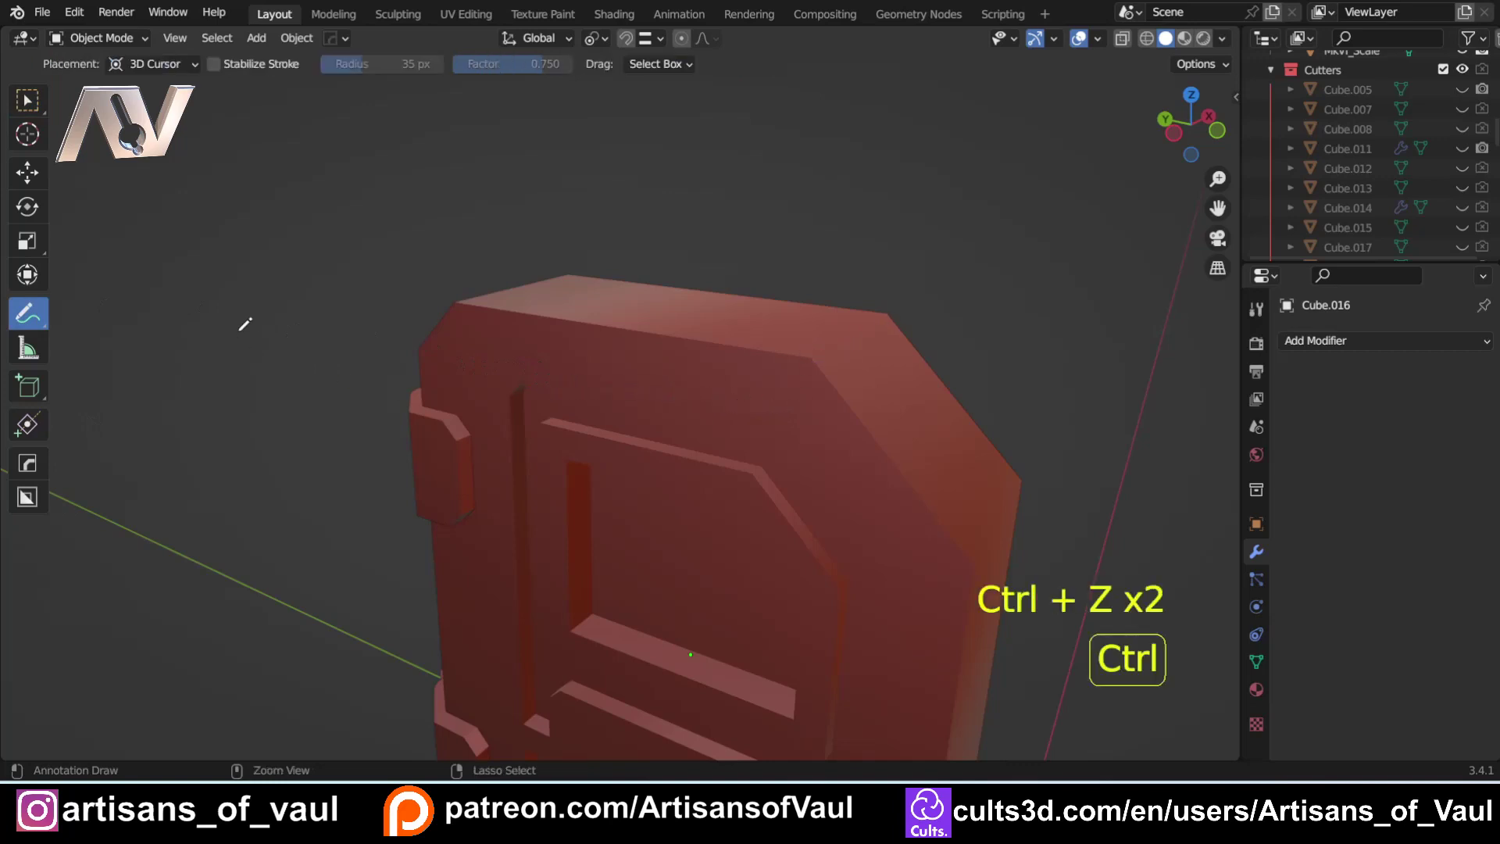
left_click(27, 100)
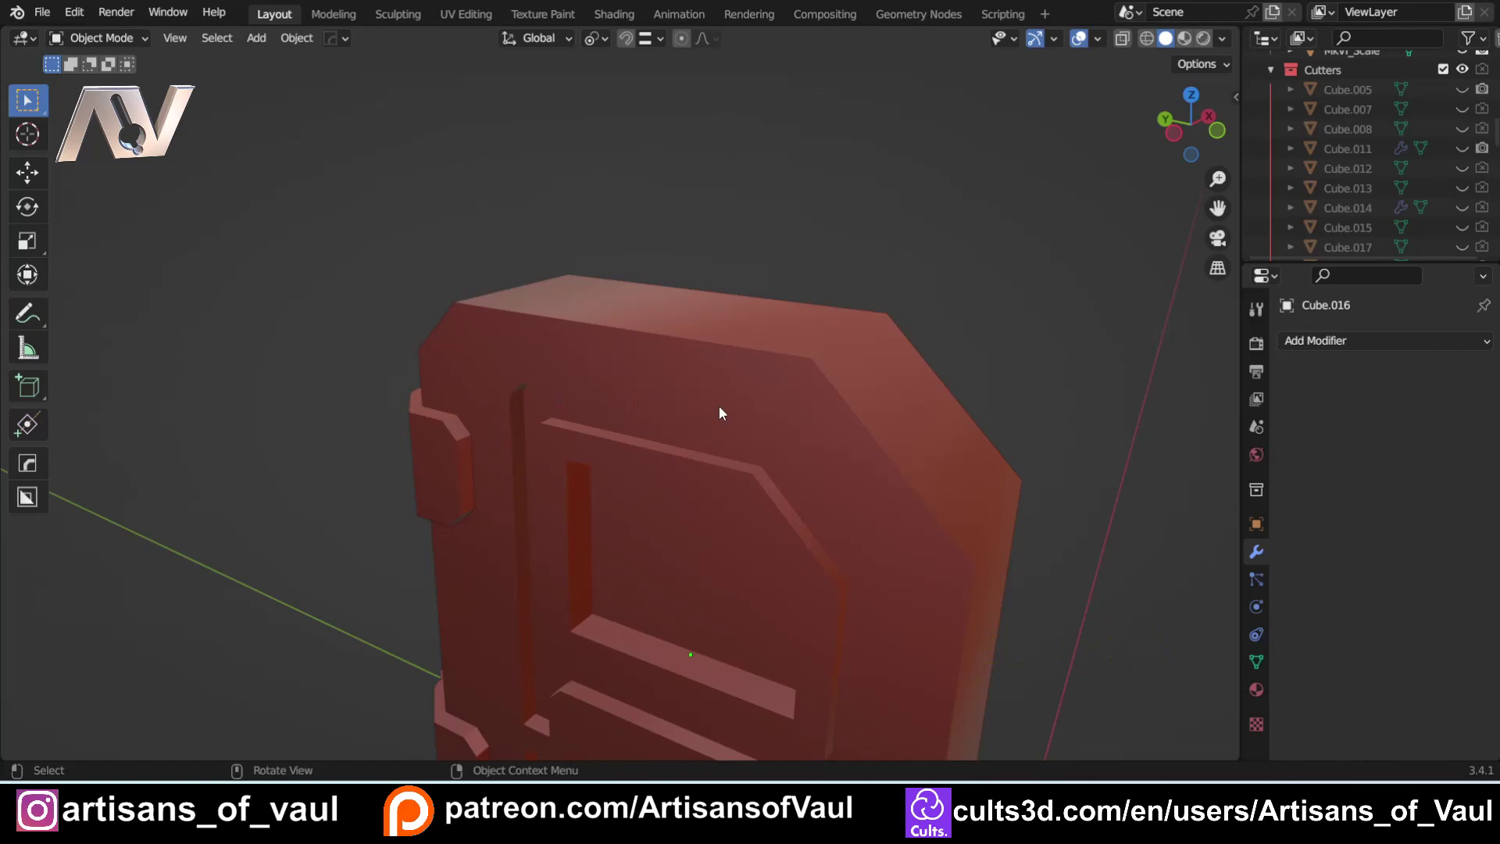
- Select the door and compare its edges with Cavity shading enabled and disabled again
left_click(894, 547)
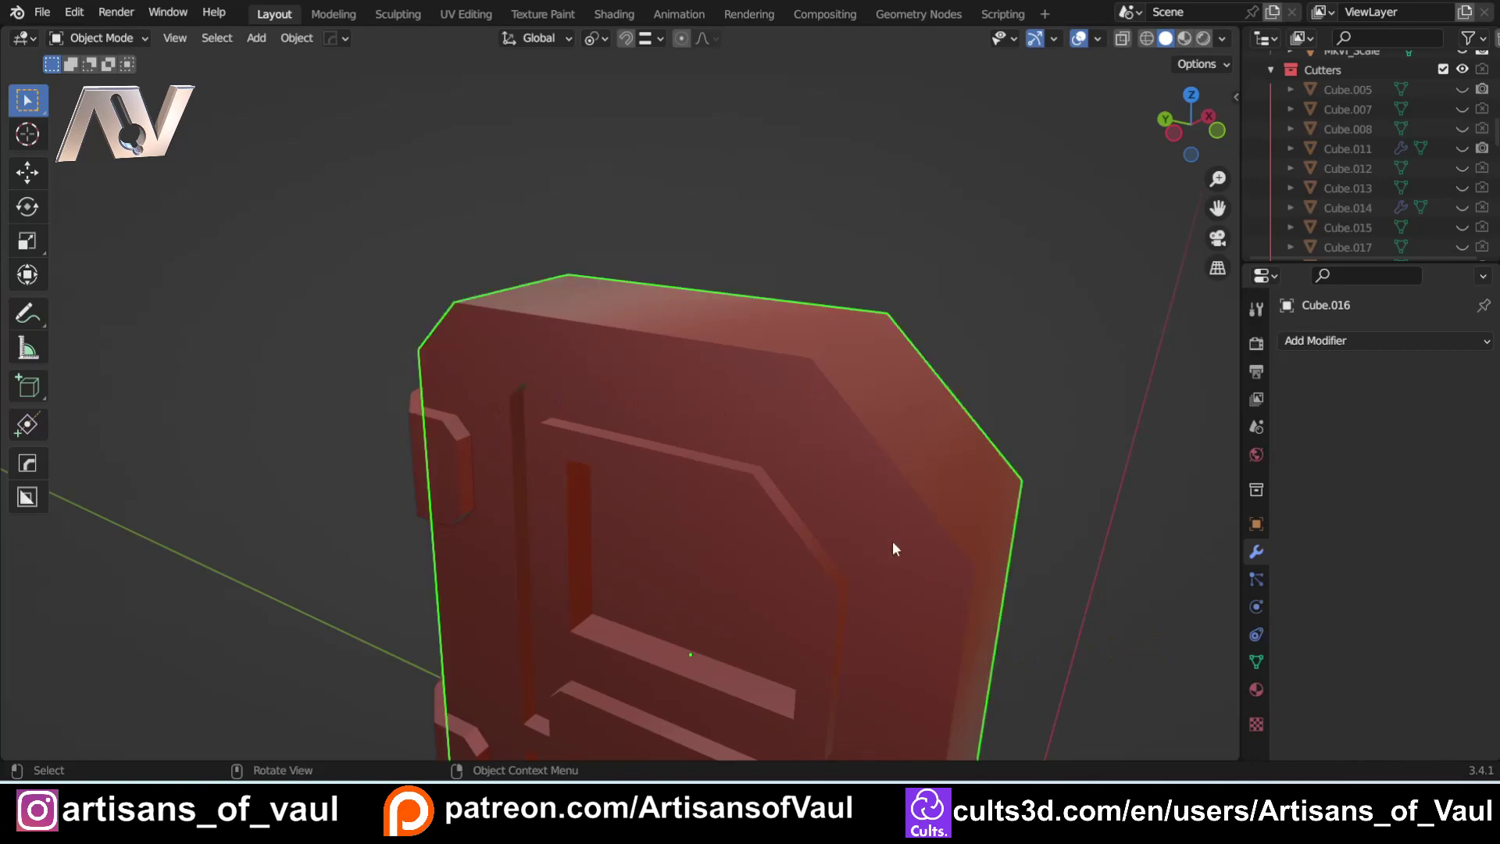
left_click(1222, 38)
left_click(1117, 448)
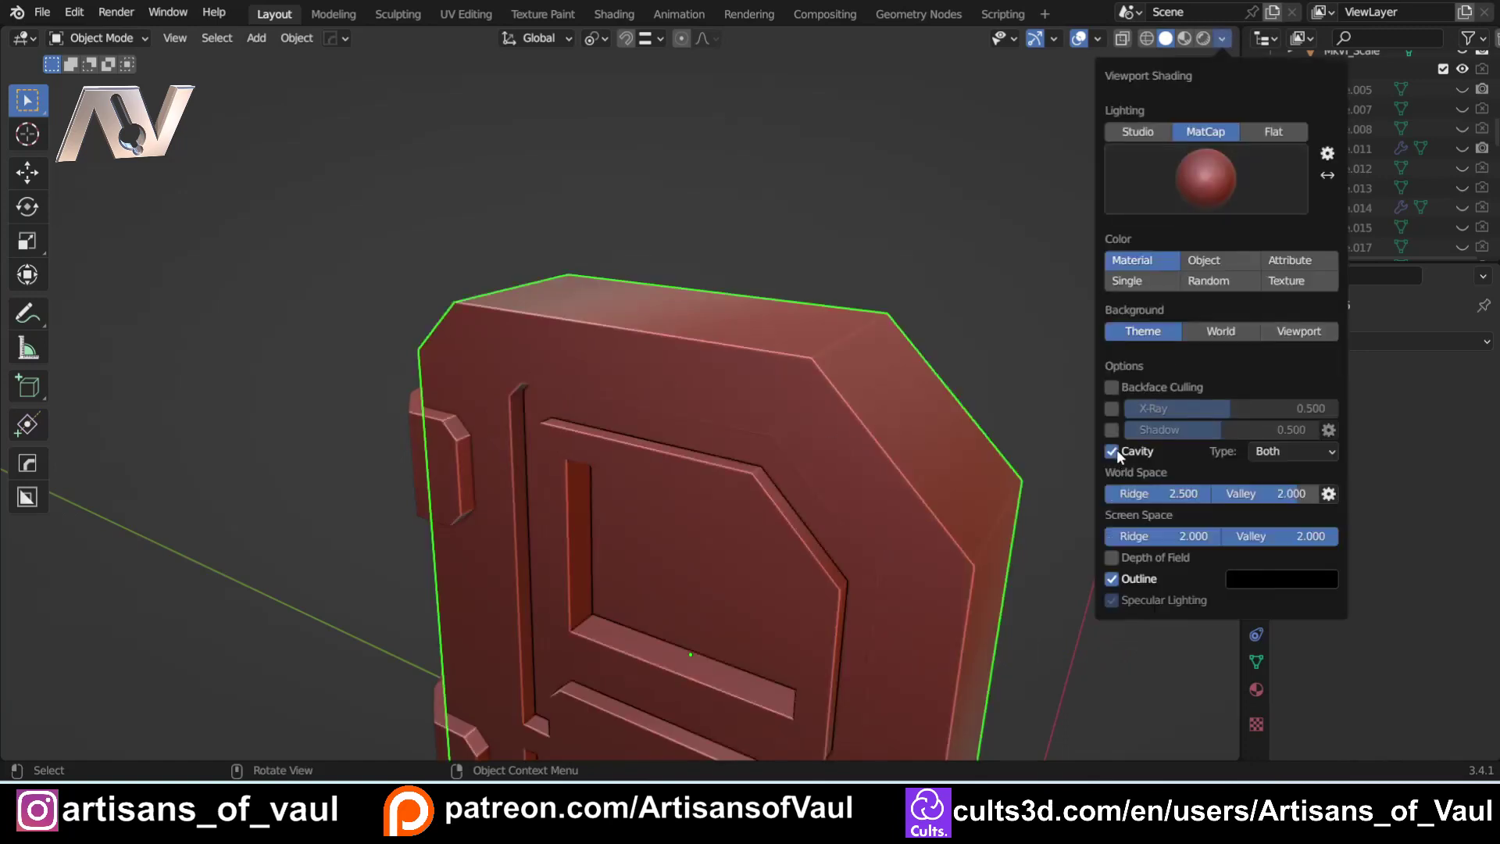
left_click(1222, 37)
left_click(1117, 448)
- Add a Bevel modifier to the selected door and change the object's shading so its faces look flat and clean
scroll(812, 368, "up", 2)
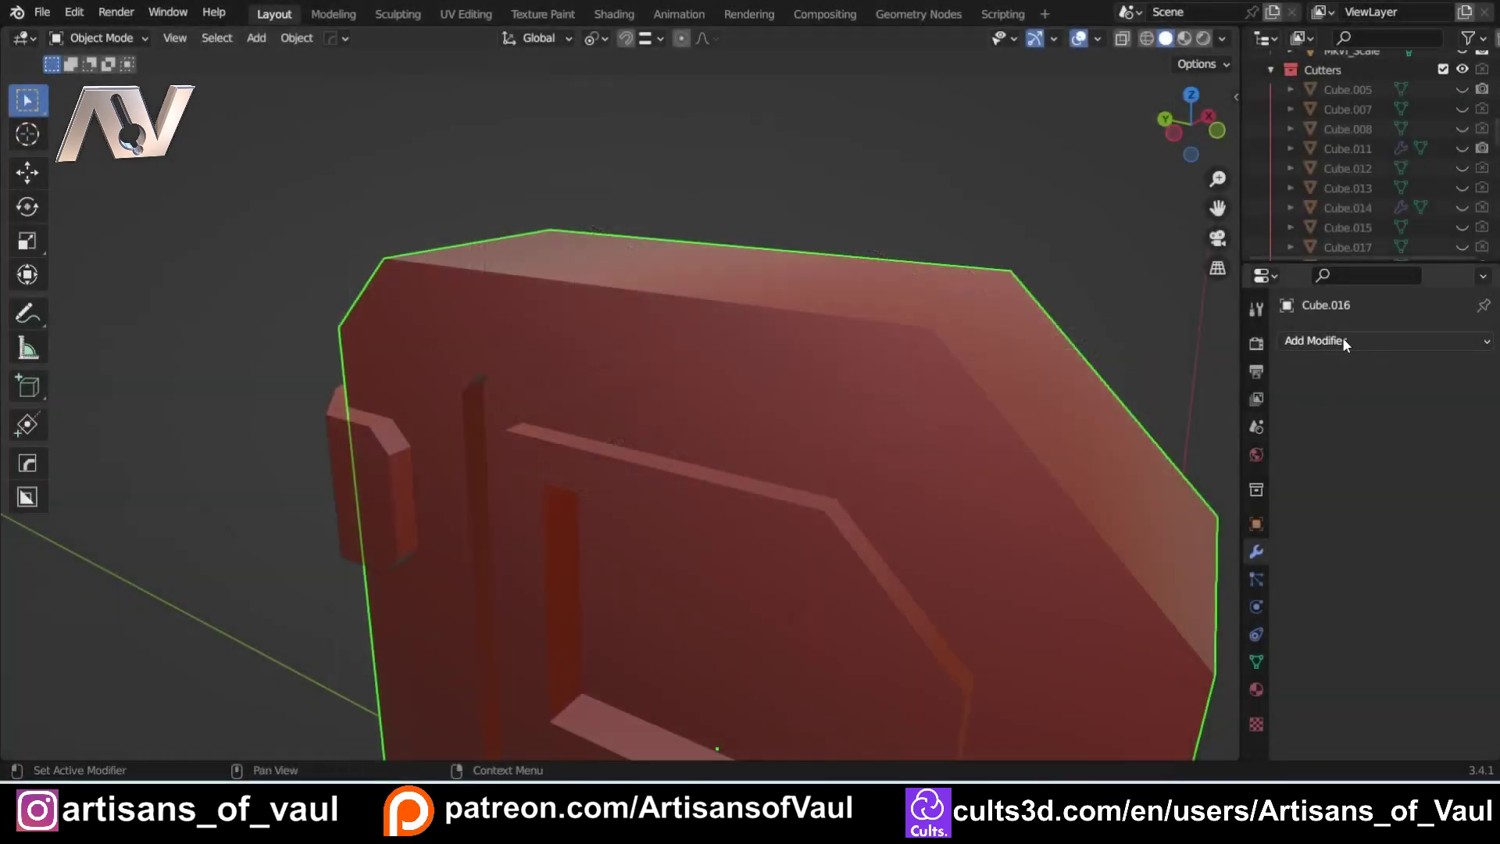
left_click(1342, 340)
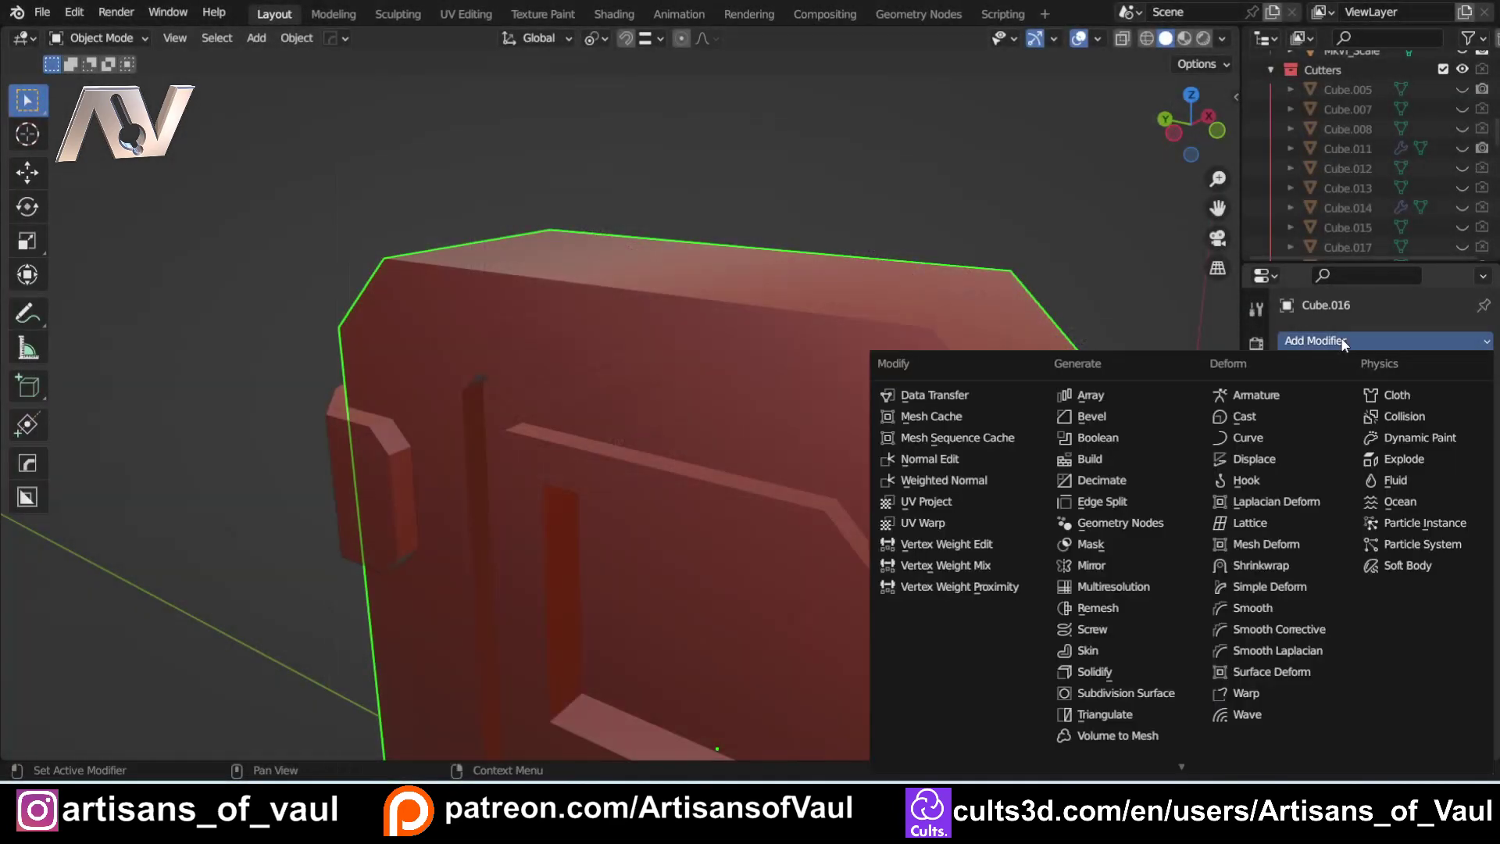
left_click(1101, 417)
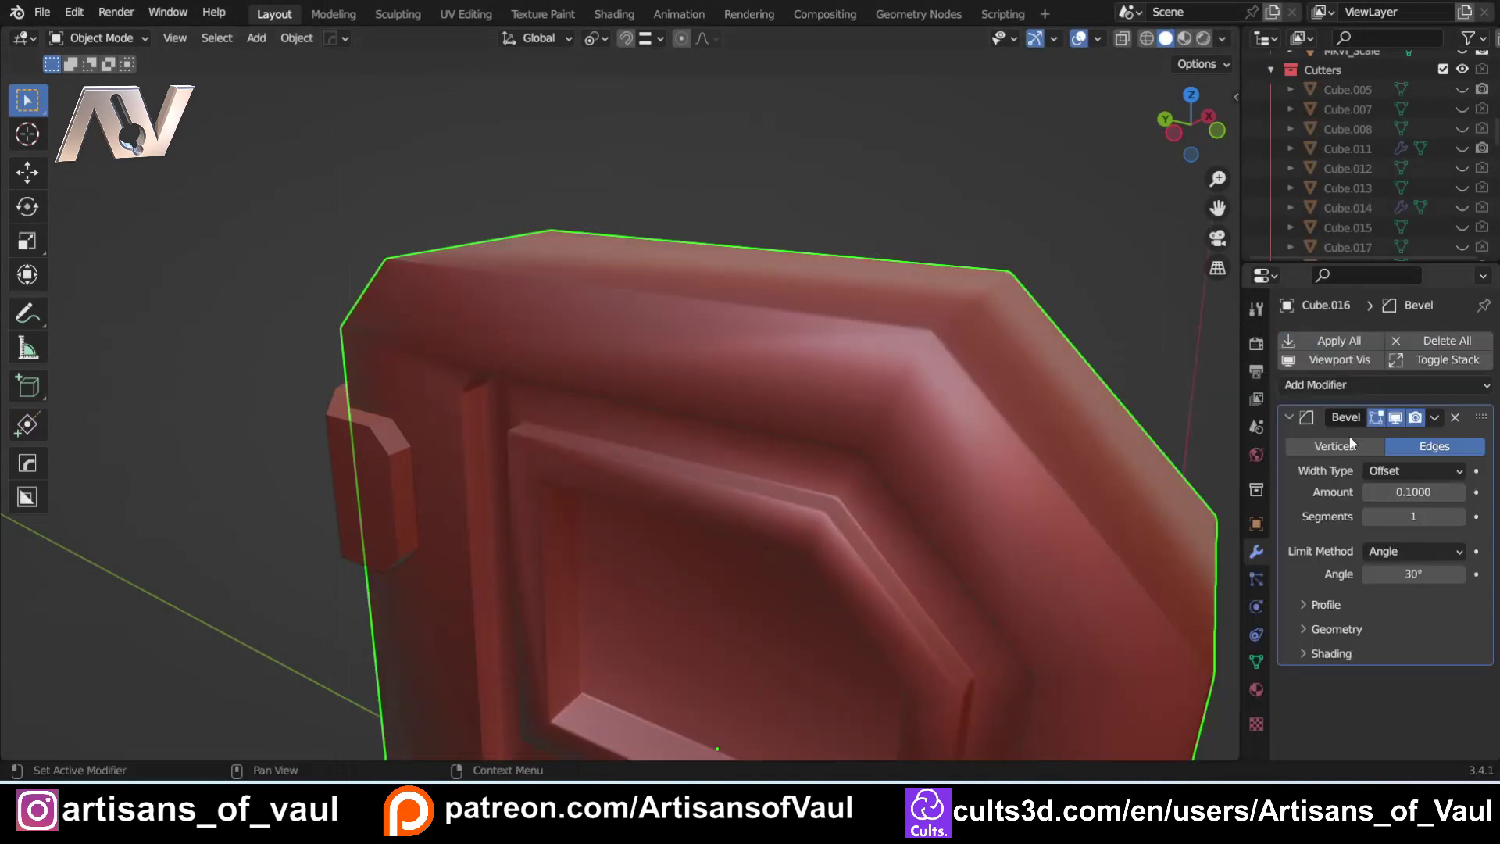
right_click(947, 356)
left_click(912, 354)
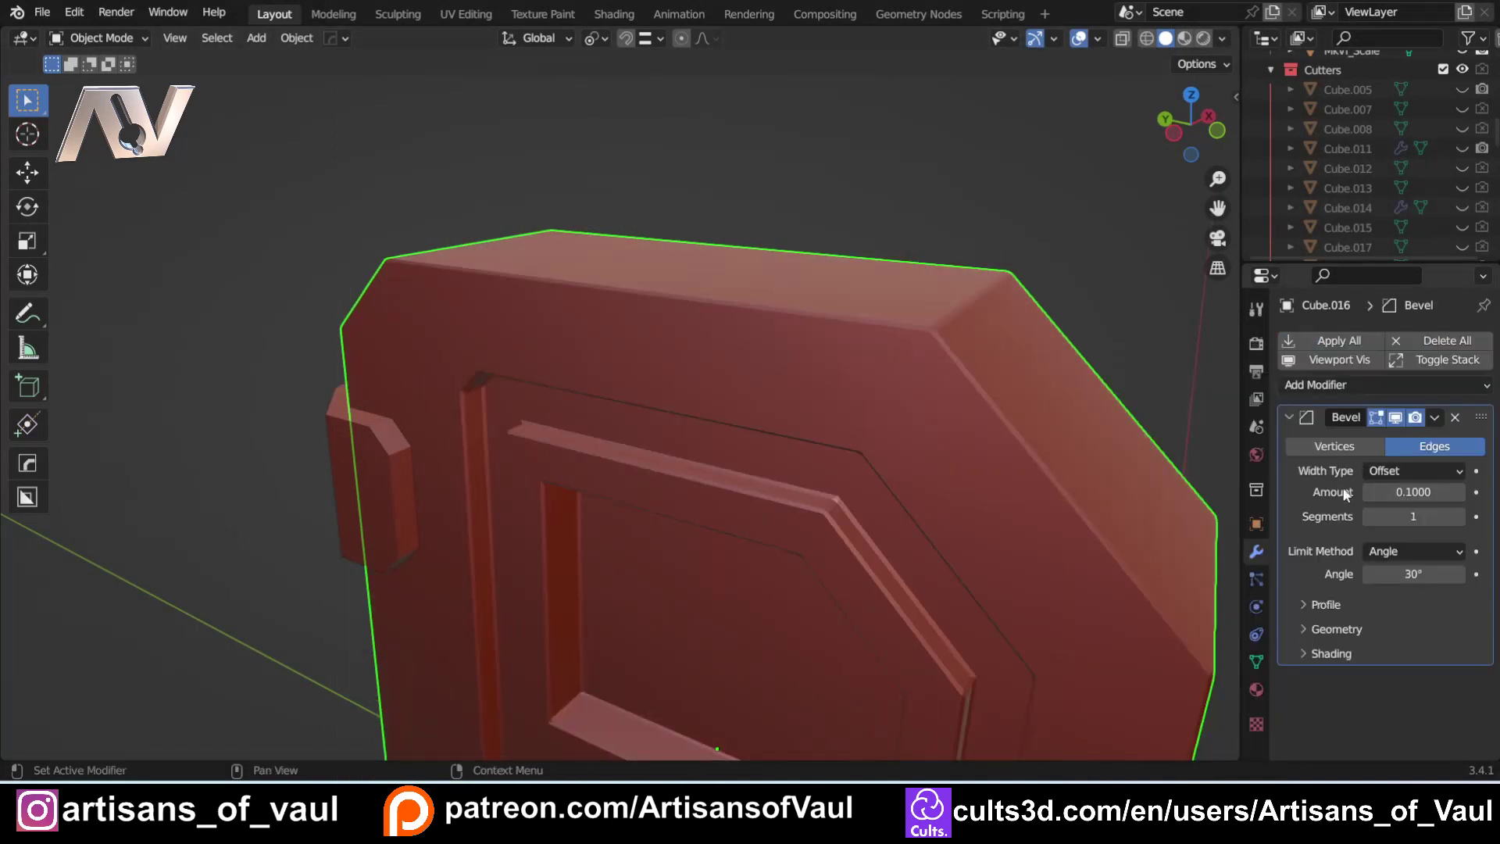
- Set the door's bevel to 5 segments with an amount of 0.085, and deselect the door
left_click(1409, 519)
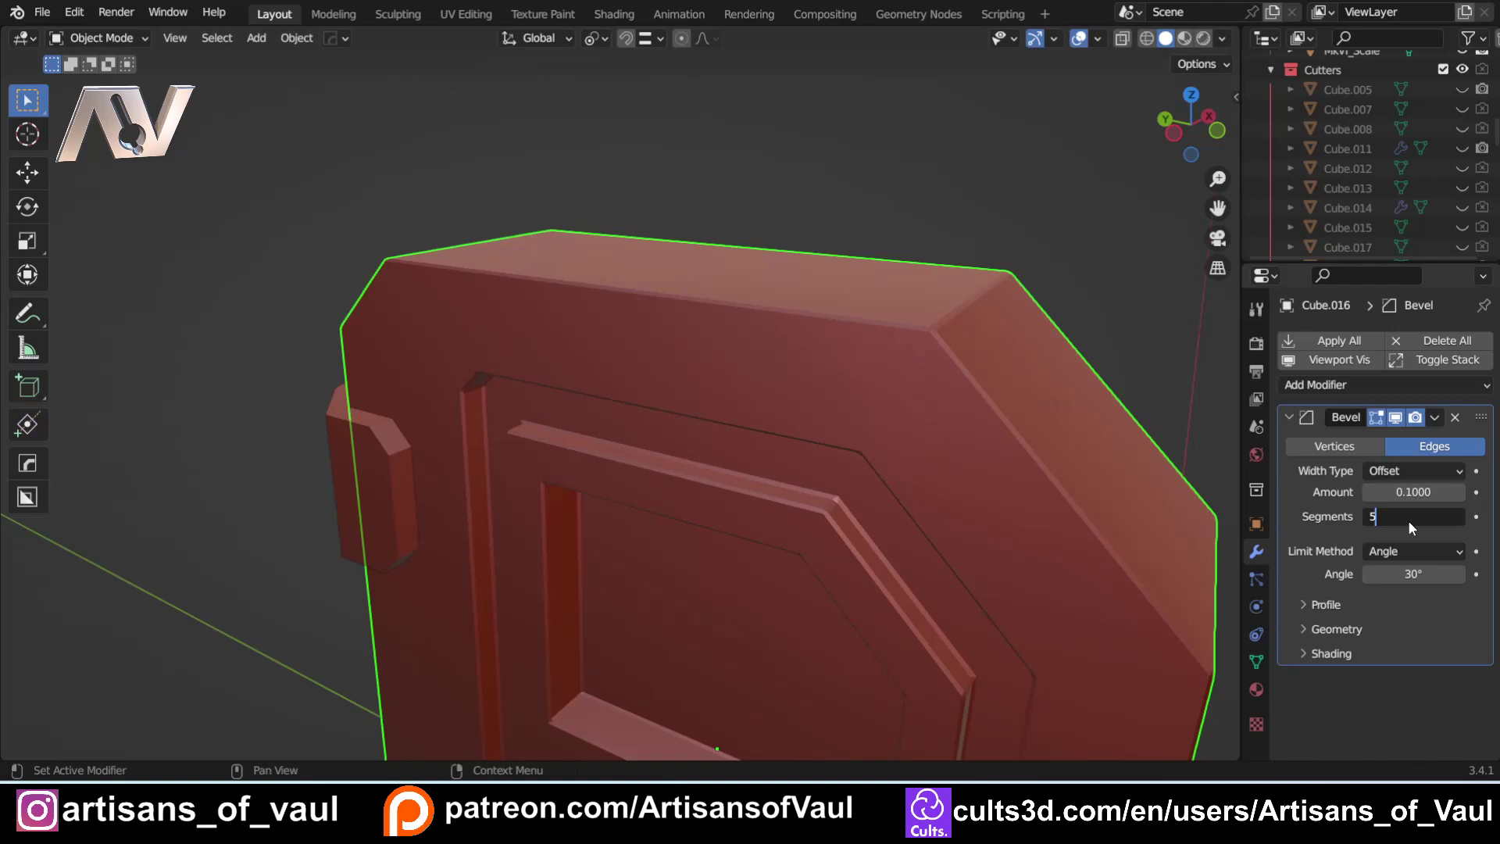
type("5")
key("Return")
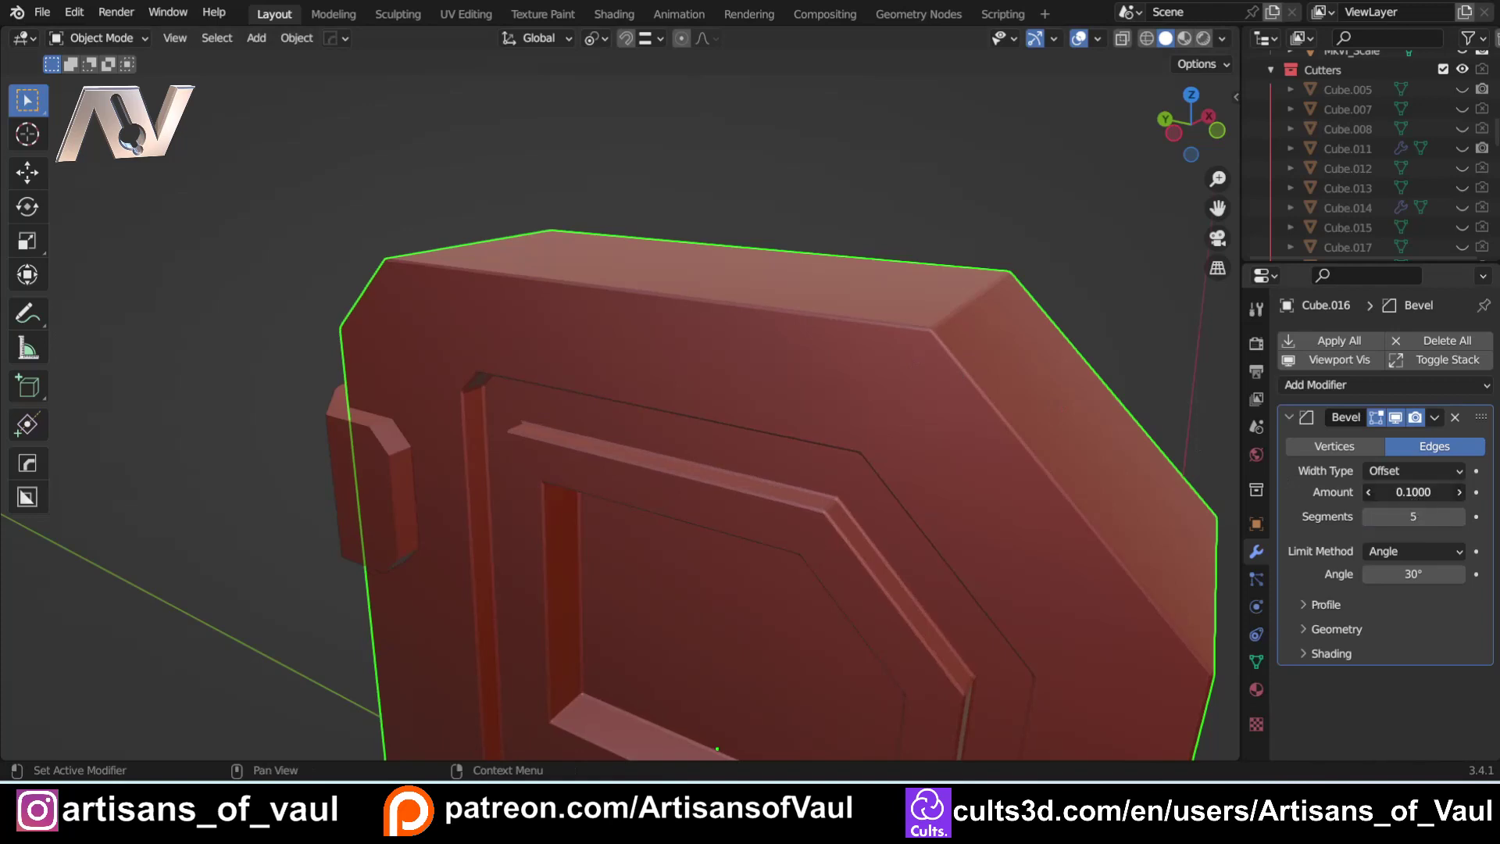
left_click_drag(1412, 492, 1424, 491)
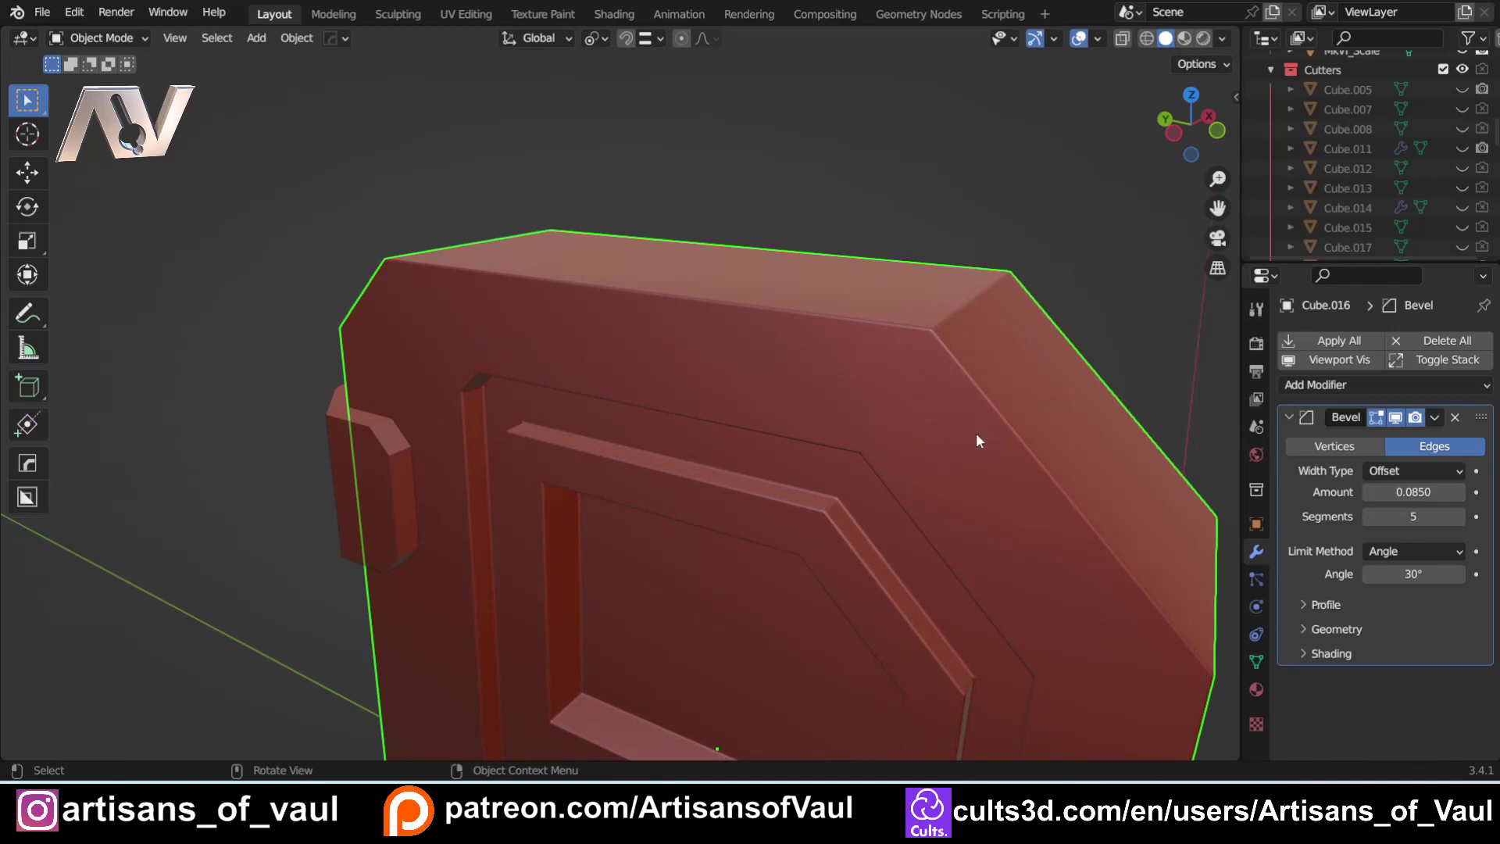
left_click(898, 223)
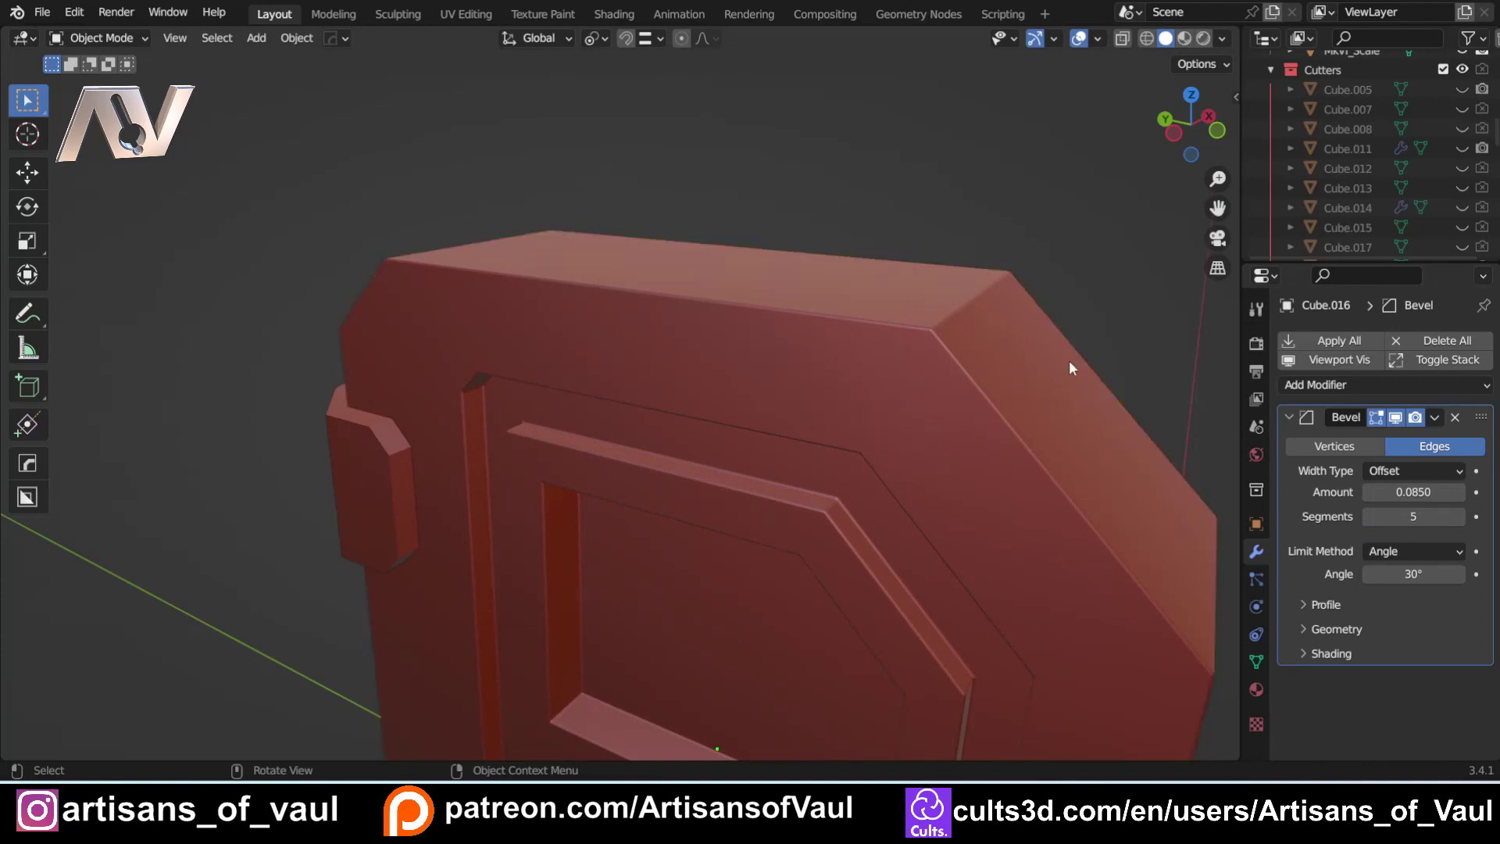
- Inspect the finely beveled door from several angles and re-enable Cavity in the viewport shading settings
middle_click_drag(612, 415, 713, 371)
scroll(692, 466, "down", 3)
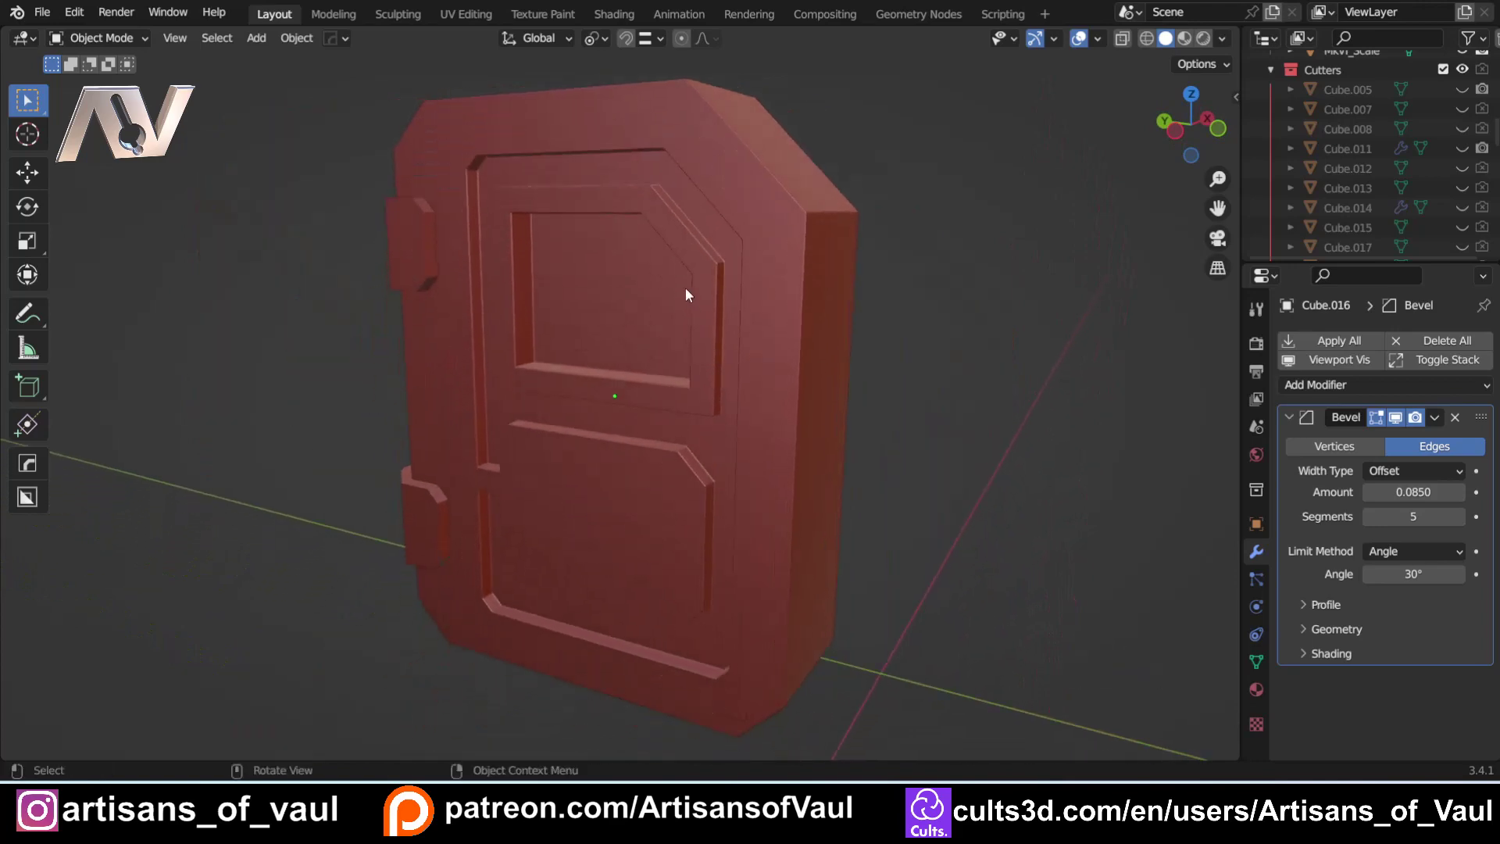
middle_click_drag(686, 295, 640, 278)
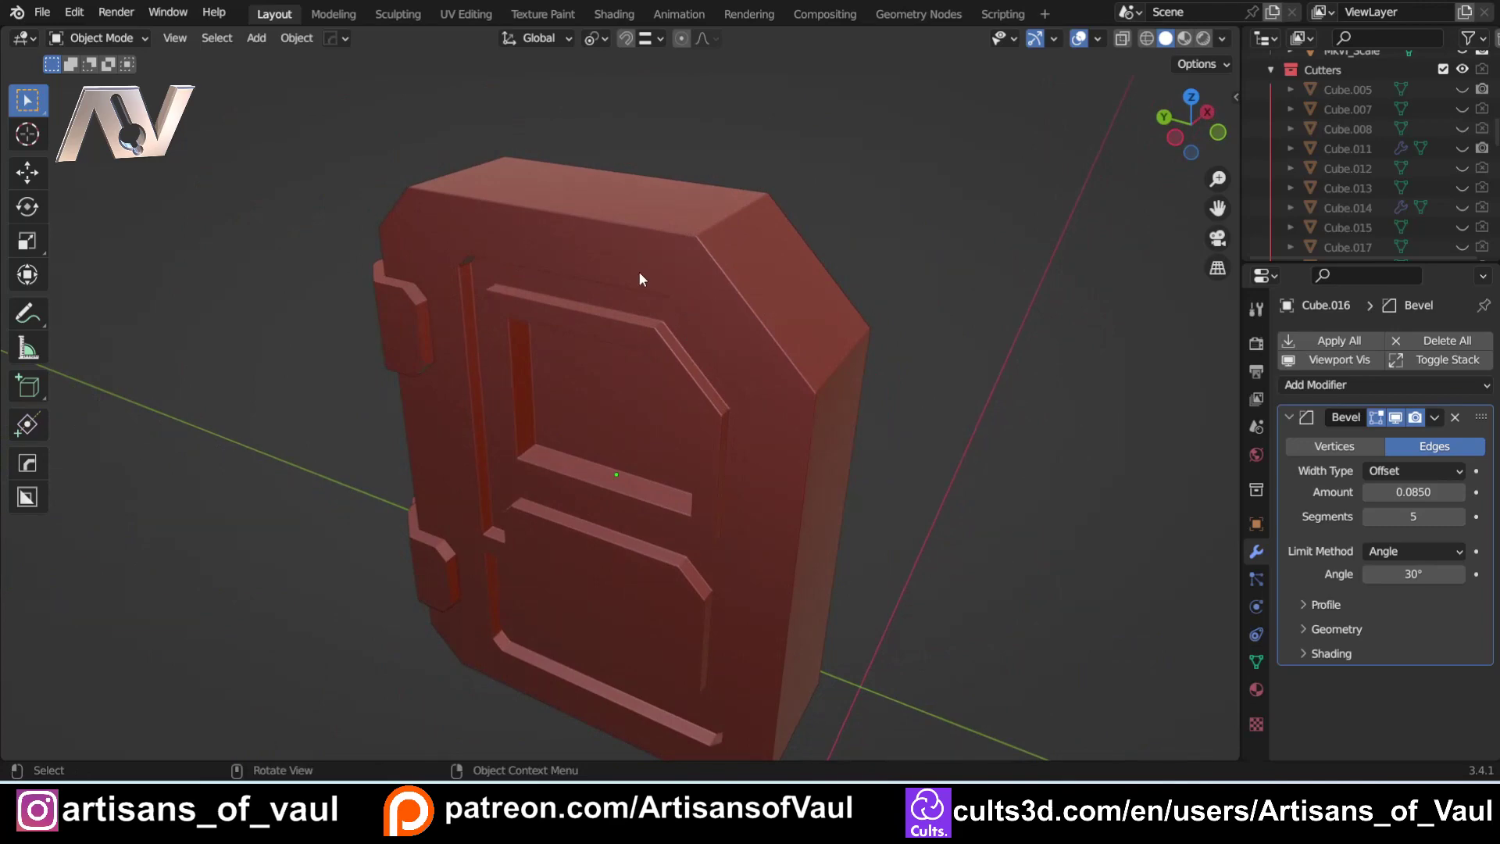
scroll(662, 261, "up", 2)
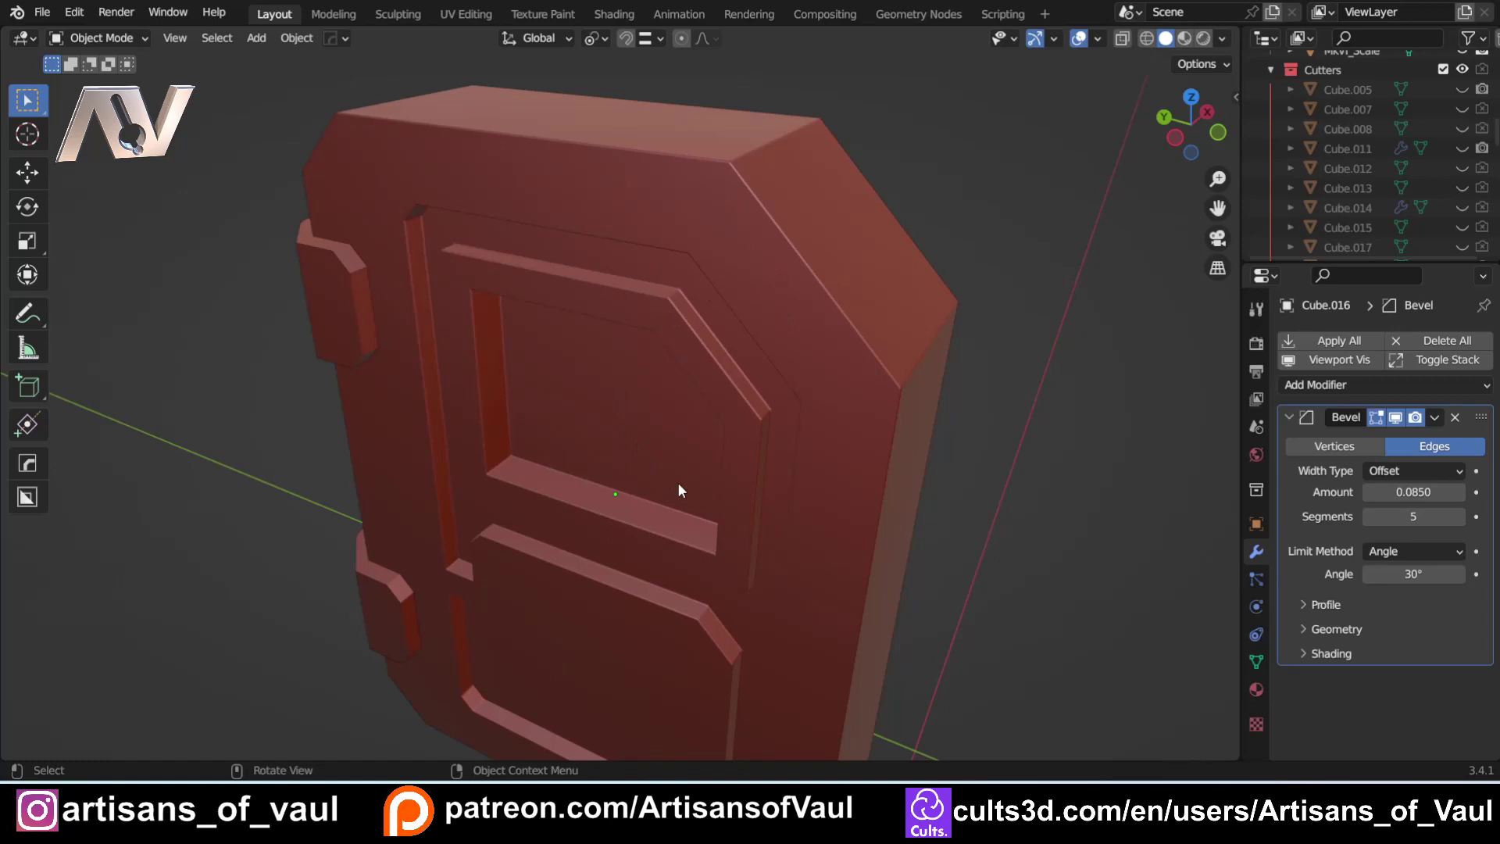
middle_click_drag(677, 481, 727, 322)
scroll(726, 322, "up", 2)
left_click(1222, 36)
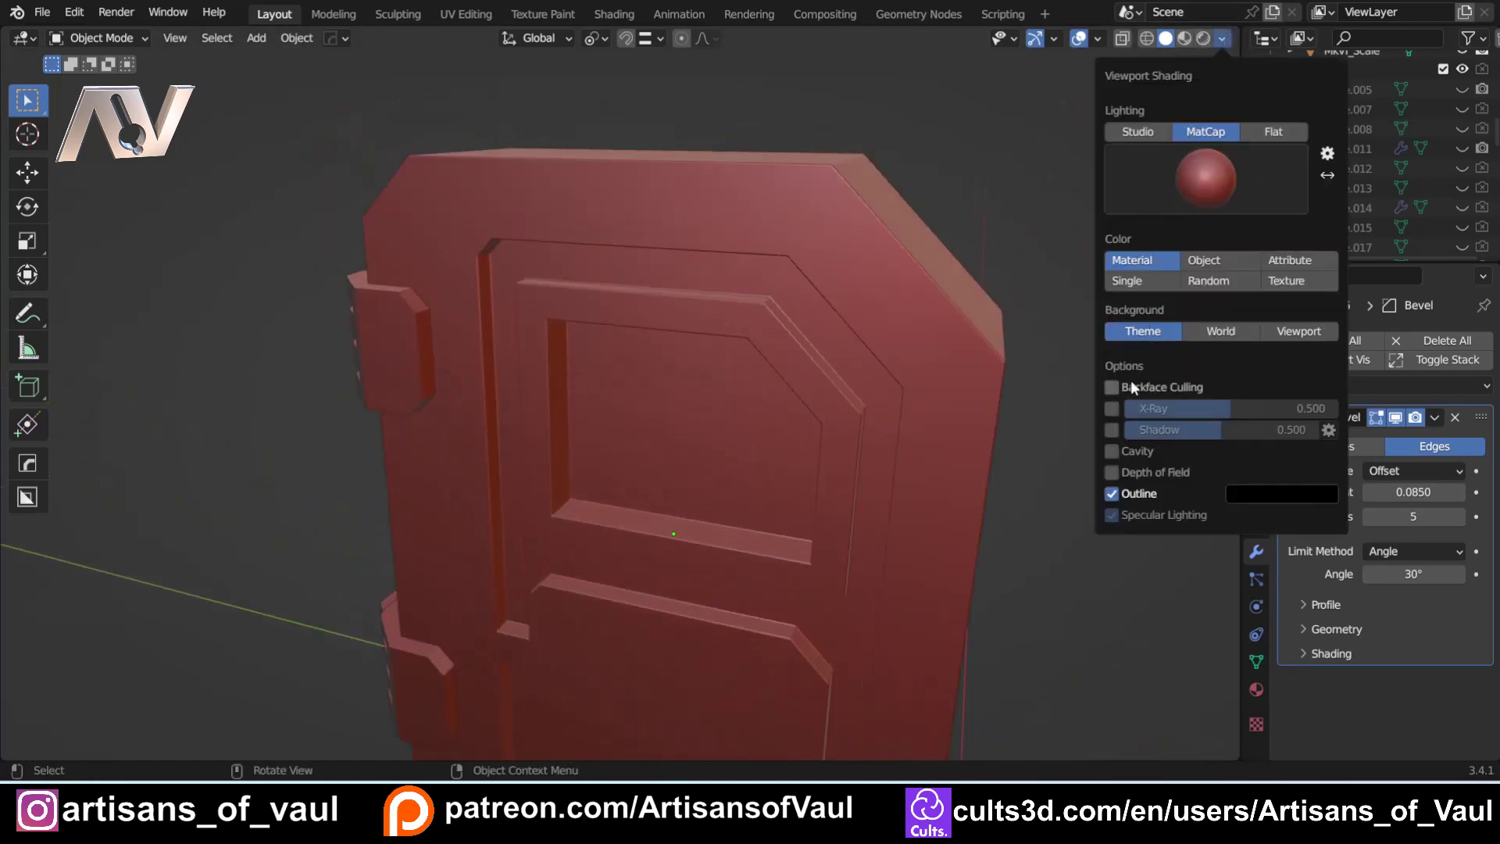
left_click(1111, 450)
middle_click_drag(984, 209, 764, 323)
scroll(760, 383, "down", 3)
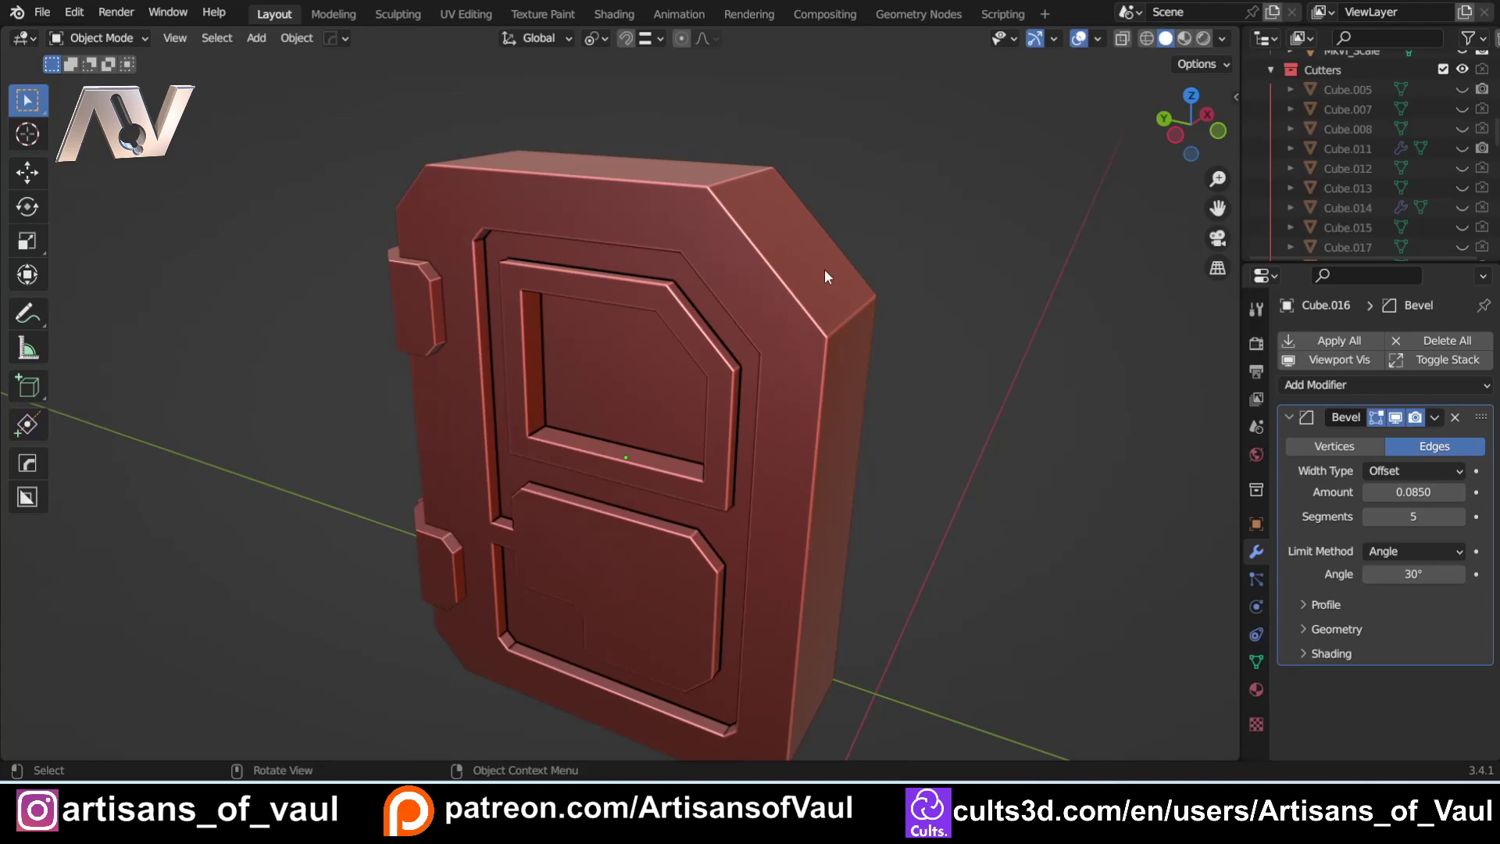
- Delete the door's 5-segment Bevel modifier and check the whole door with its sharp edges
left_click(1454, 417)
middle_click_drag(700, 212, 672, 261)
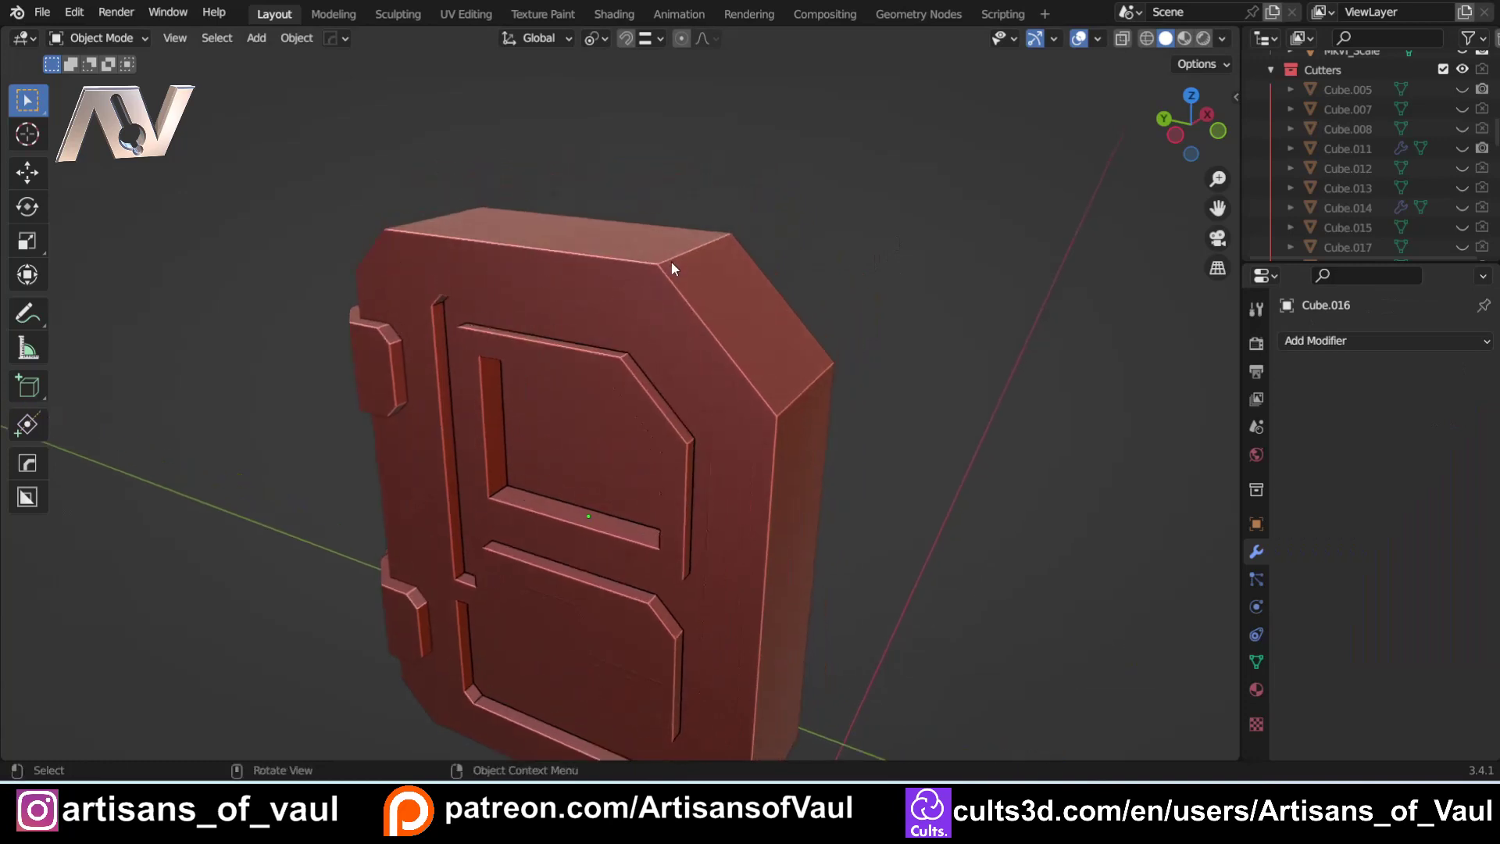
scroll(680, 226, "up", 4)
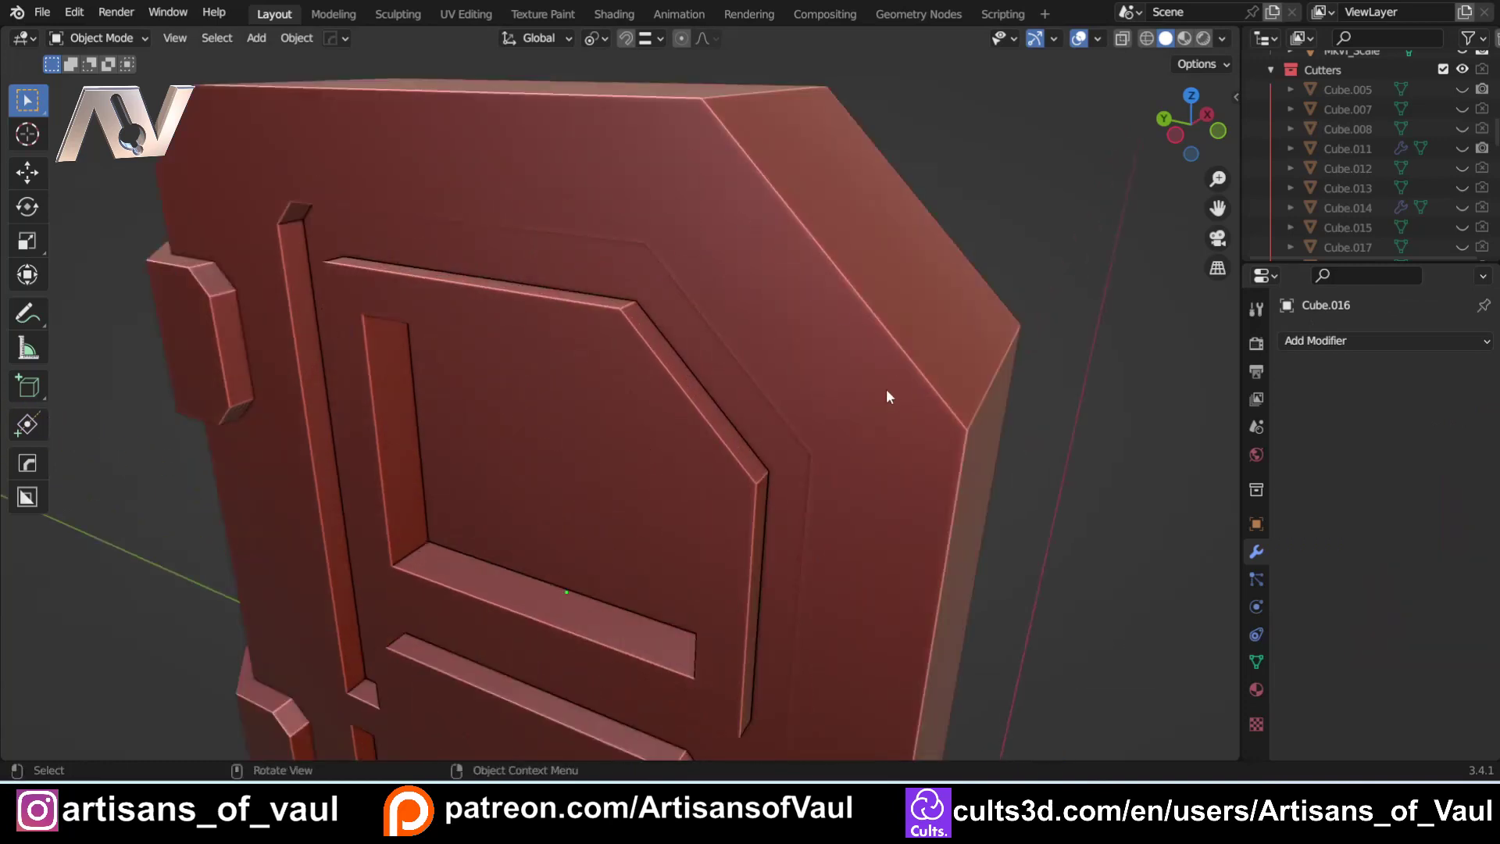
scroll(875, 349, "down", 3)
middle_click_drag(830, 393, 741, 381)
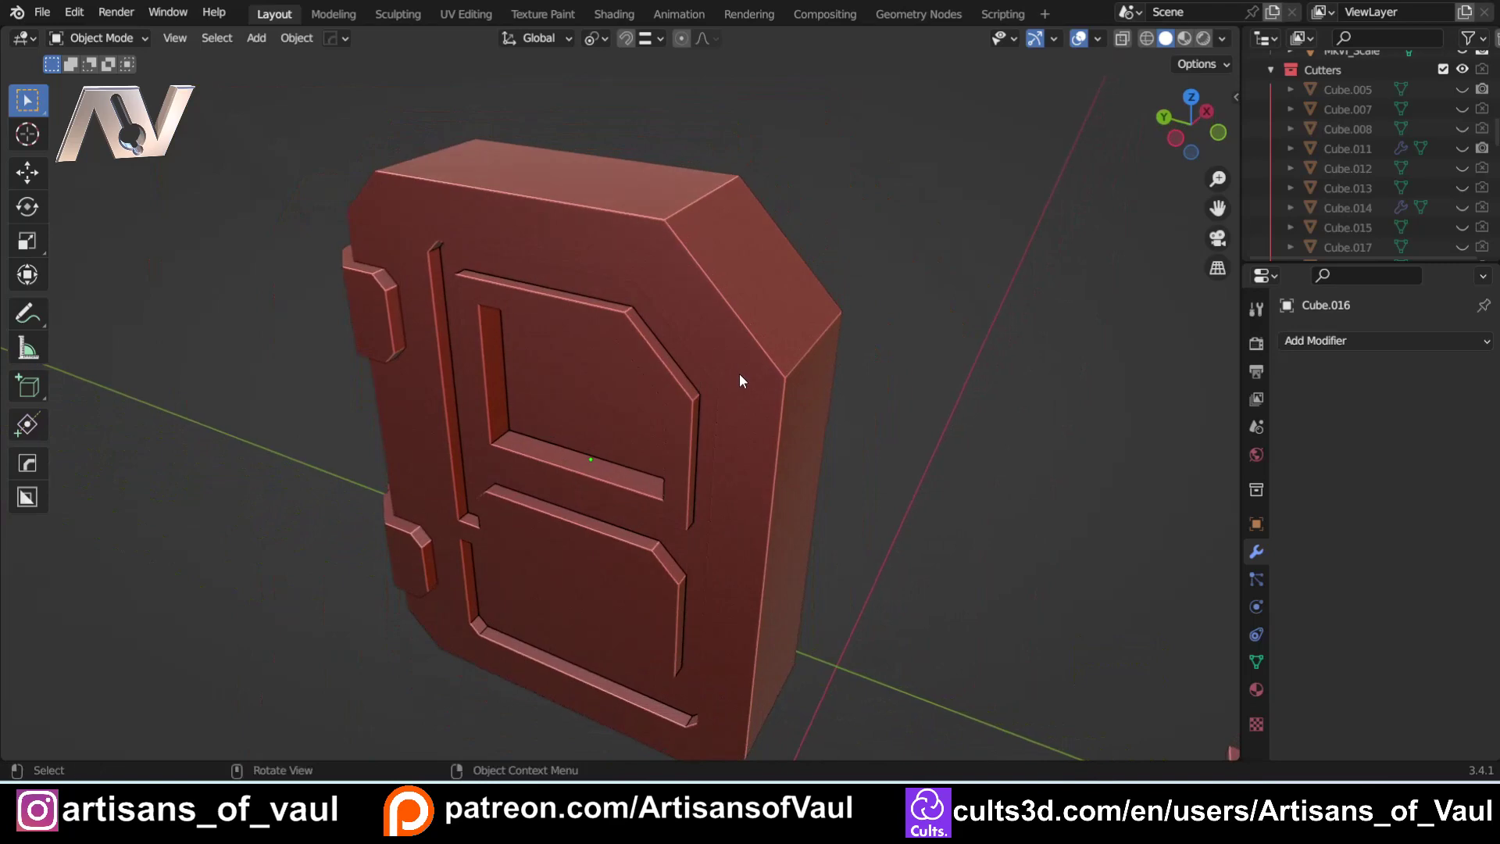
scroll(728, 372, "down", 1)
scroll(650, 365, "up", 1)
middle_click_drag(647, 369, 667, 321, "shift")
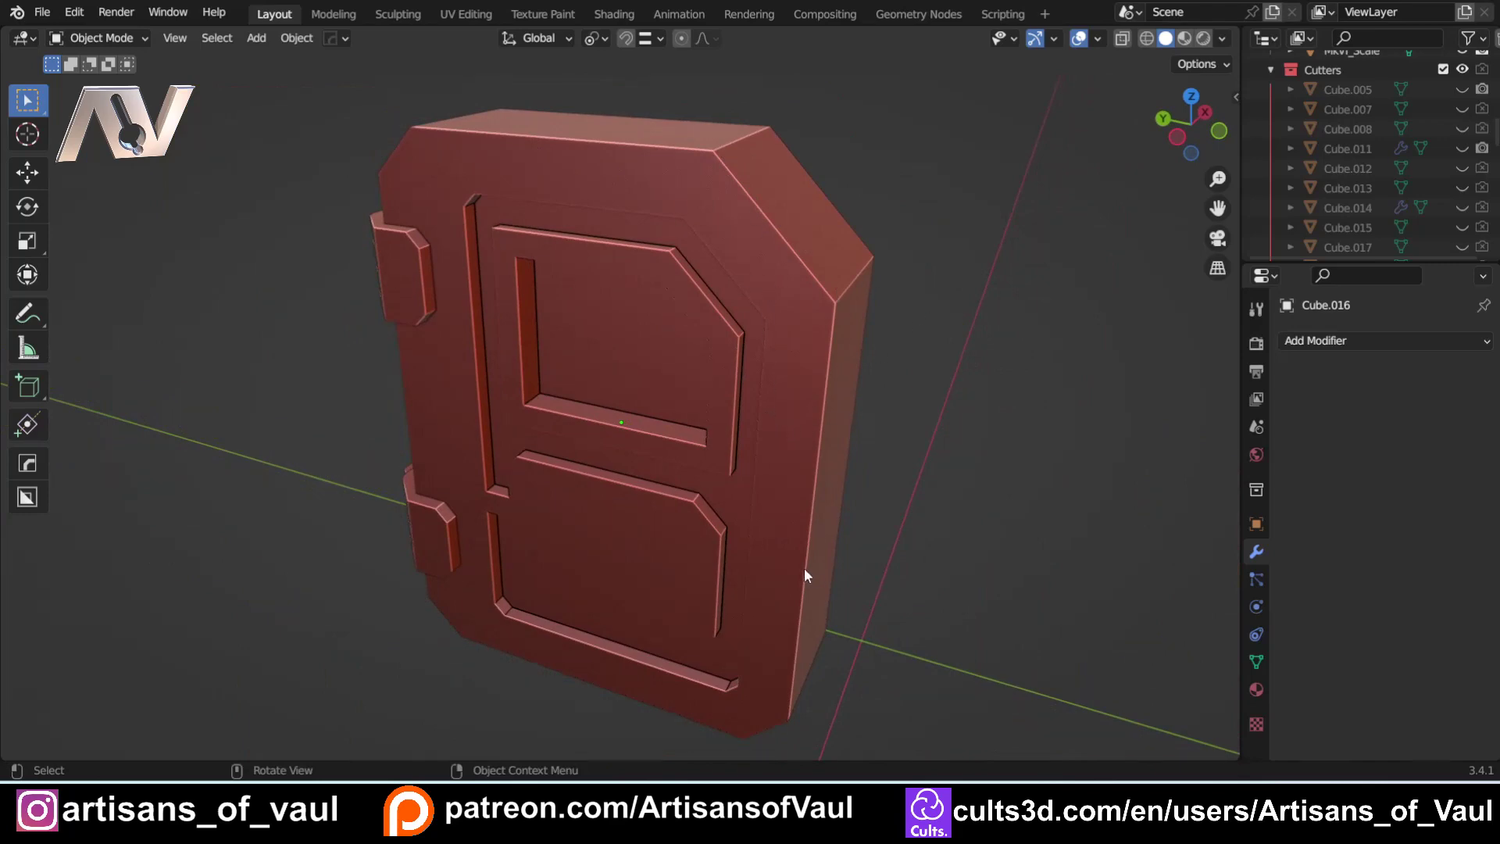
- Compare the edges and details of the first door with the other doors in the row
middle_click_drag(663, 425, 694, 410)
scroll(743, 395, "down", 3)
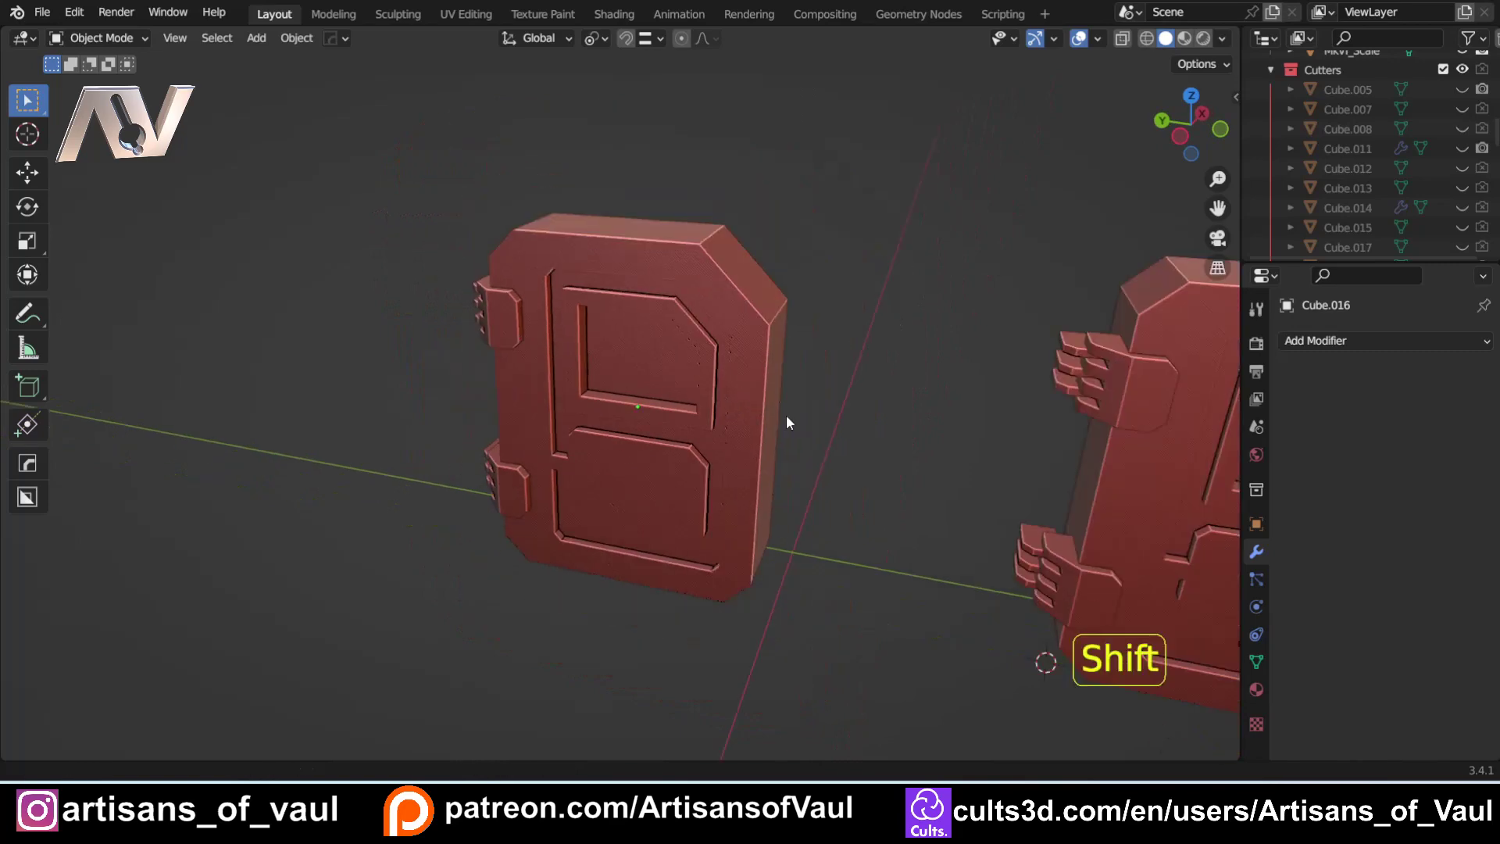
middle_click_drag(786, 423, 545, 402, "shift")
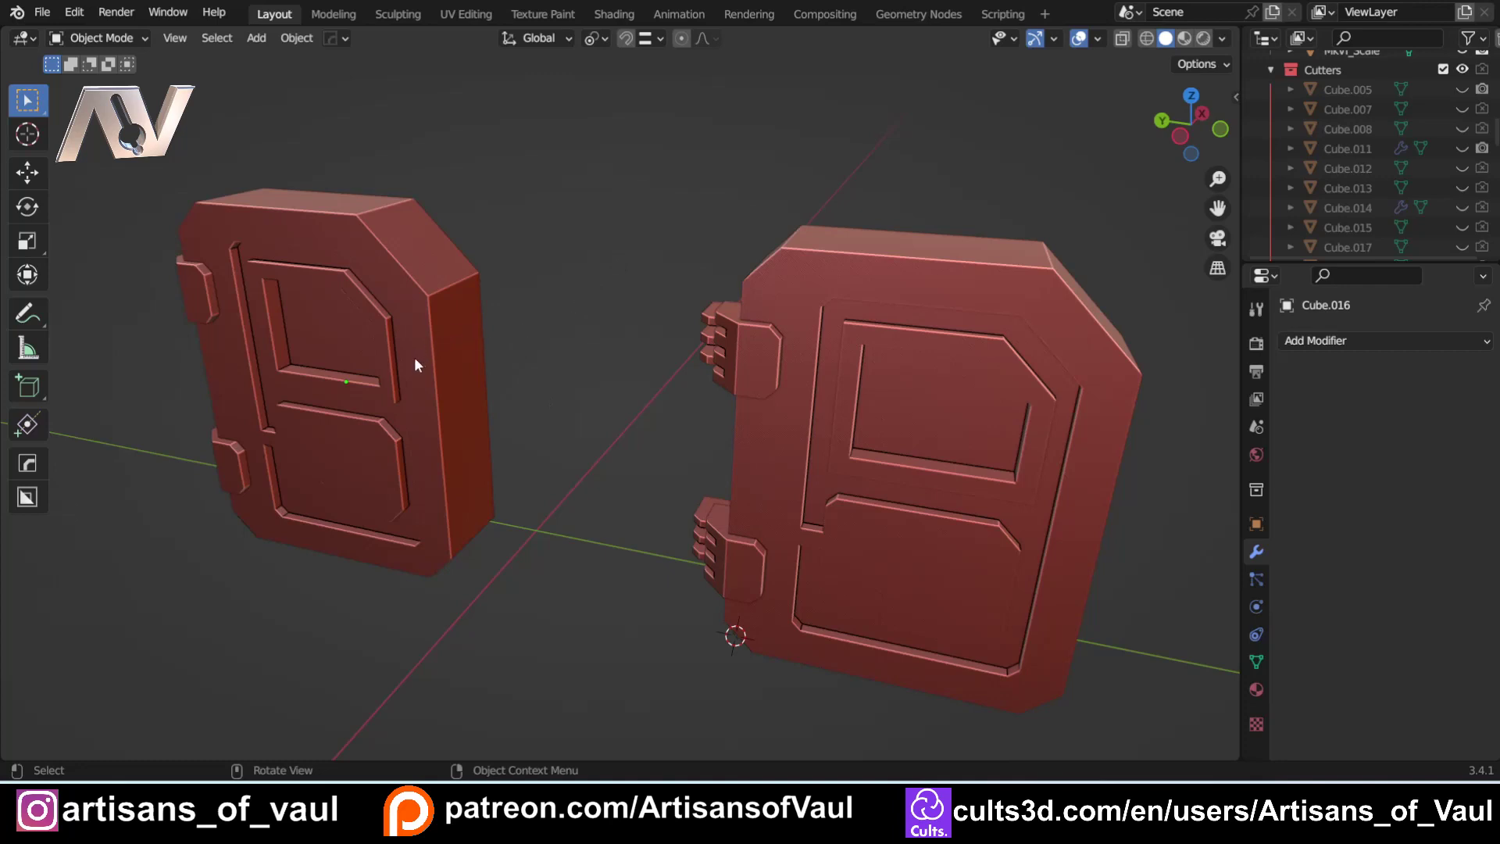
middle_click_drag(414, 359, 461, 363)
scroll(485, 354, "down", 4)
middle_click_drag(800, 456, 598, 433, "shift")
scroll(634, 449, "up", 1)
scroll(598, 434, "up", 1)
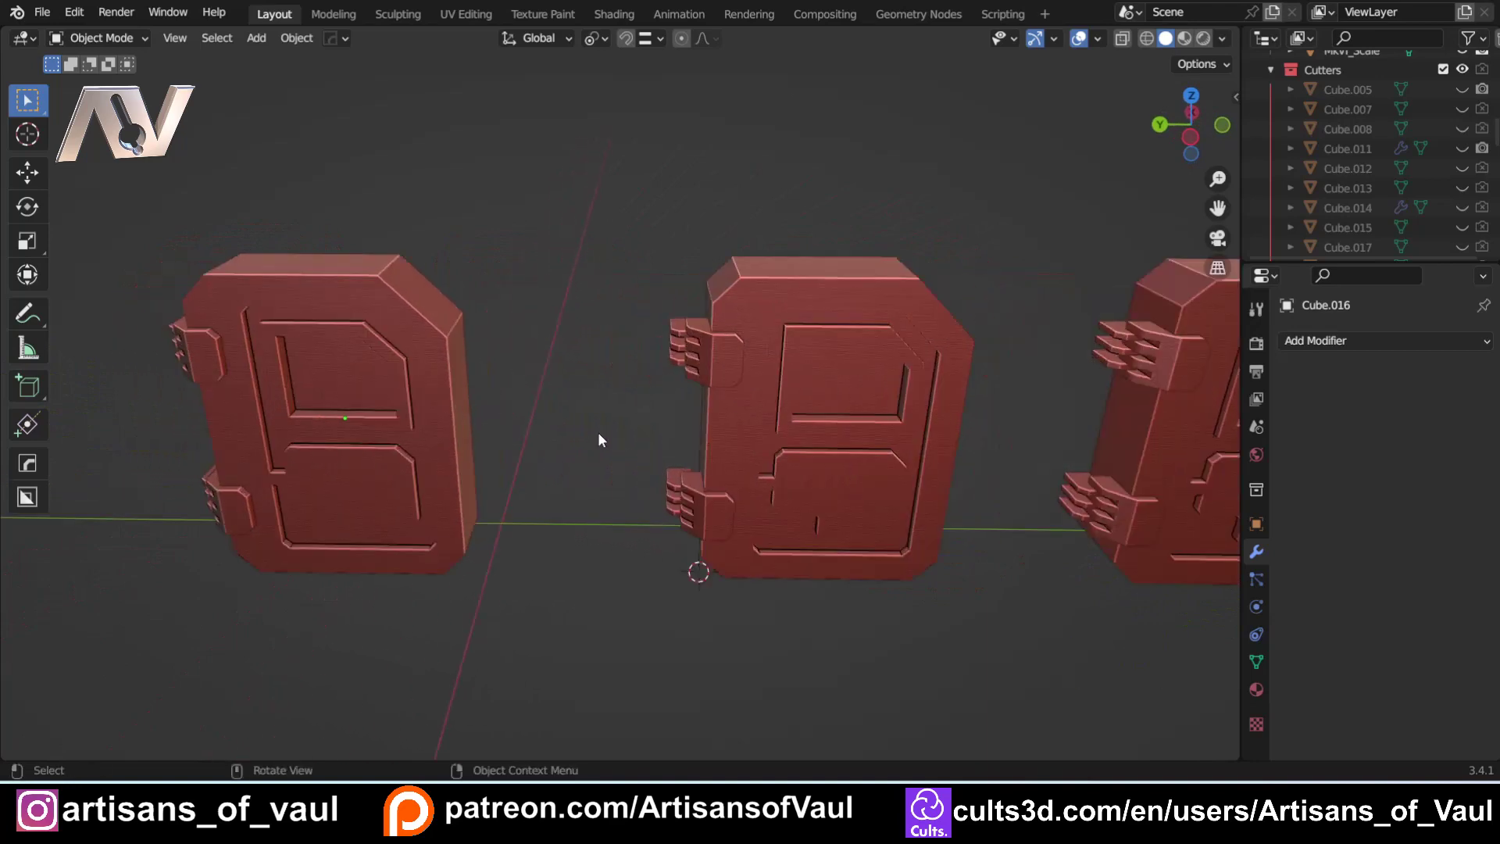
middle_click_drag(677, 467, 639, 459)
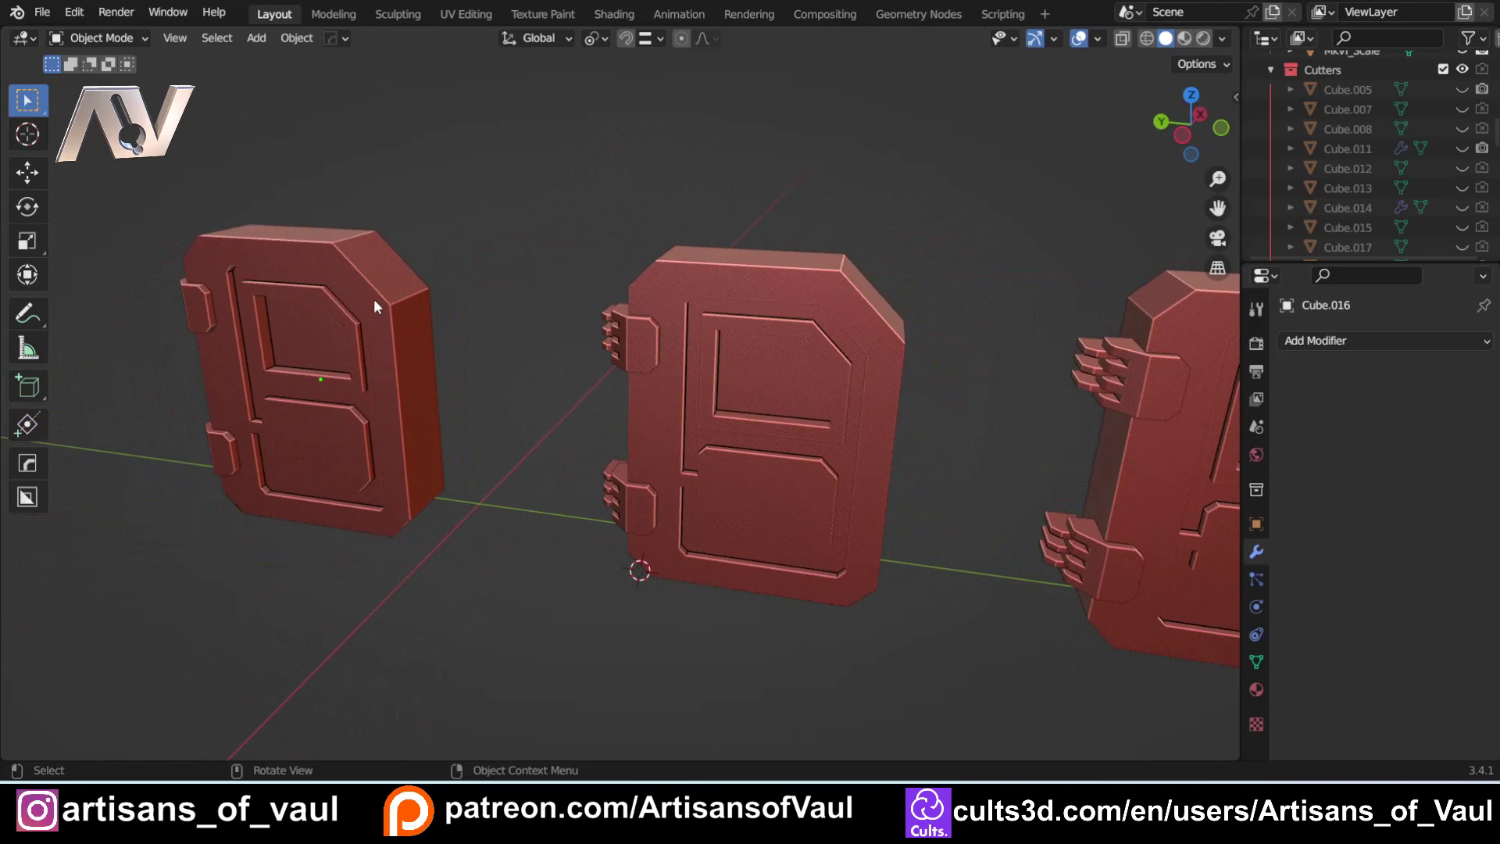
- Add a Bevel modifier to the first door with 5 segments and an amount of 0.264, and deselect the door
middle_click_drag(339, 273, 424, 282, "shift")
left_click(501, 319)
scroll(501, 319, "up", 5)
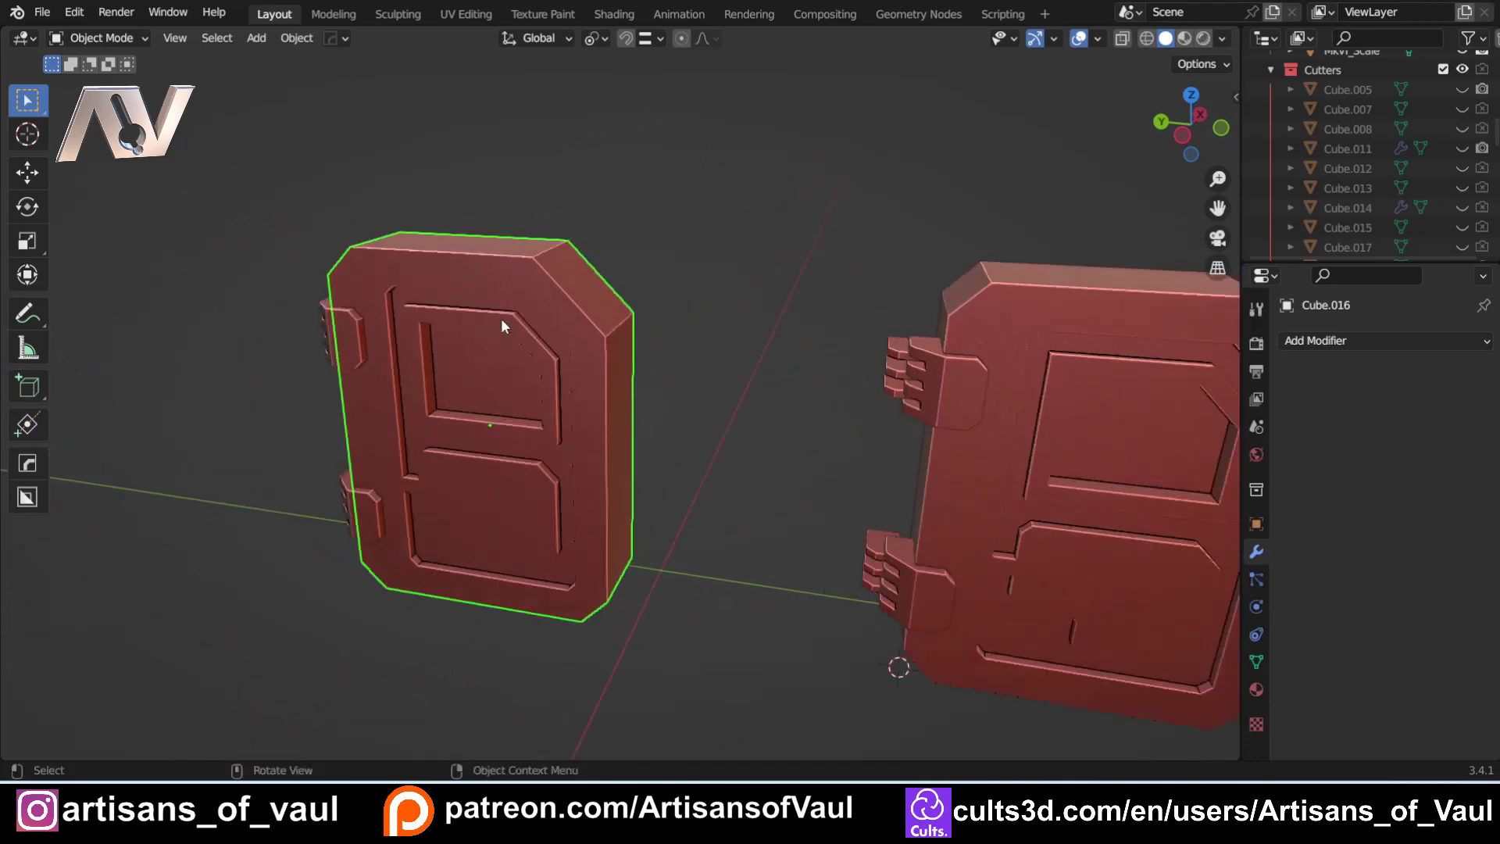
scroll(500, 317, "down", 4)
left_click(1321, 340)
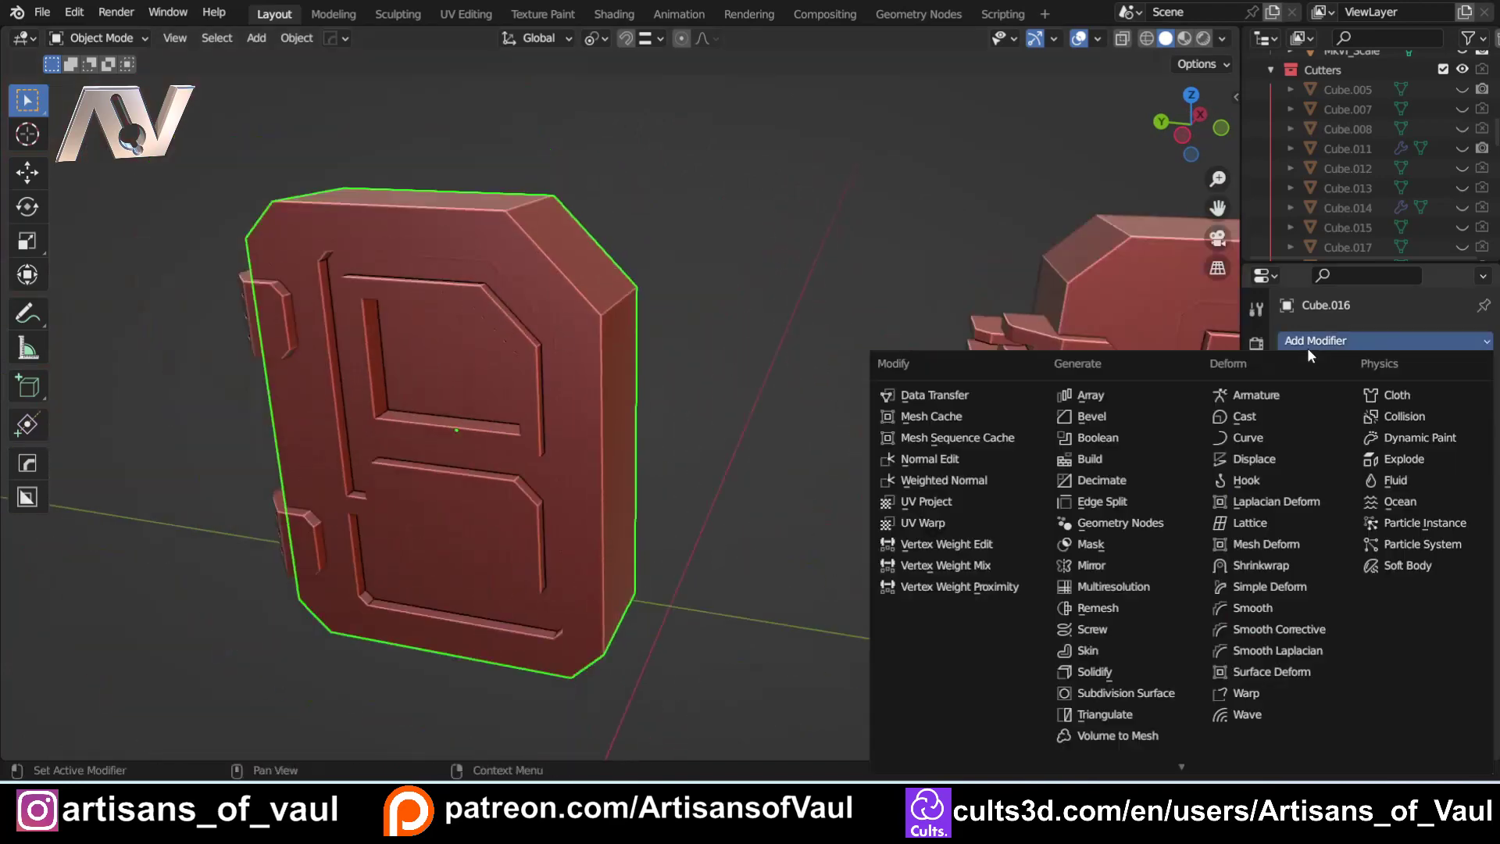
left_click(1109, 416)
left_click(1391, 516)
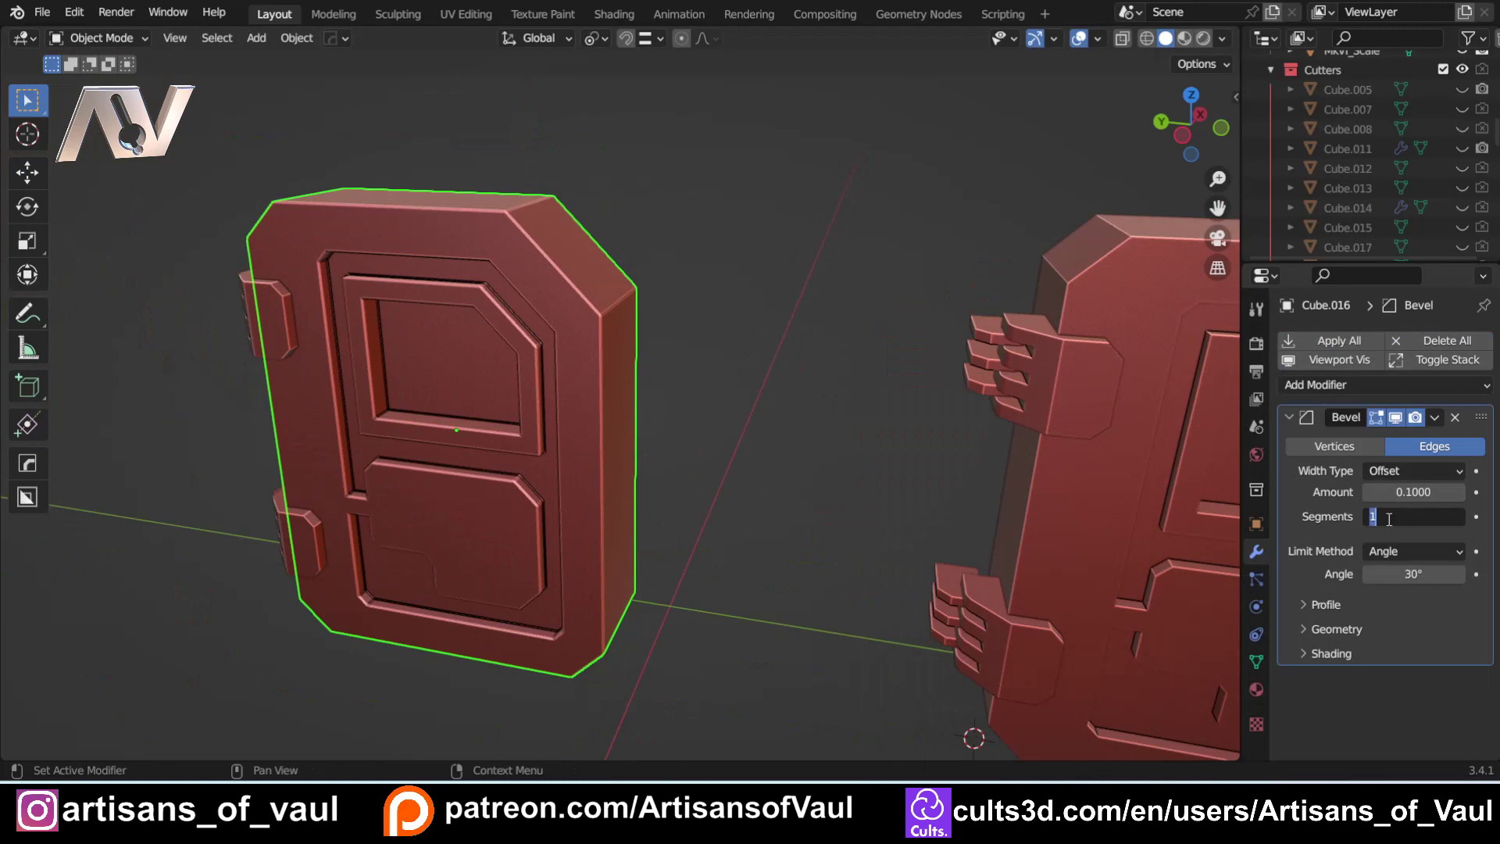
type("5")
key("Return")
left_click_drag(1441, 492, 1479, 492)
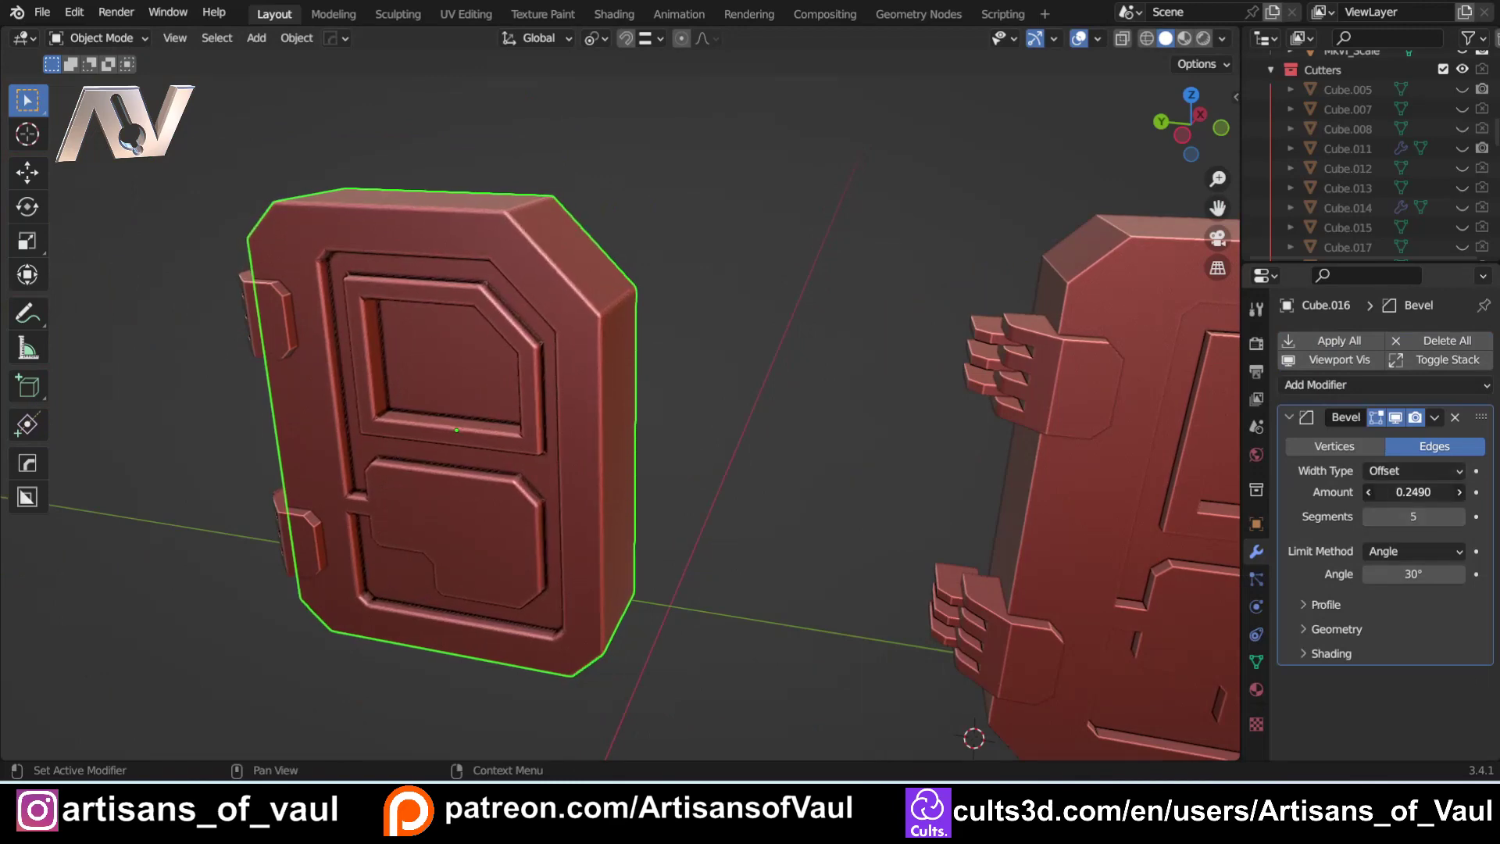
left_click(747, 273)
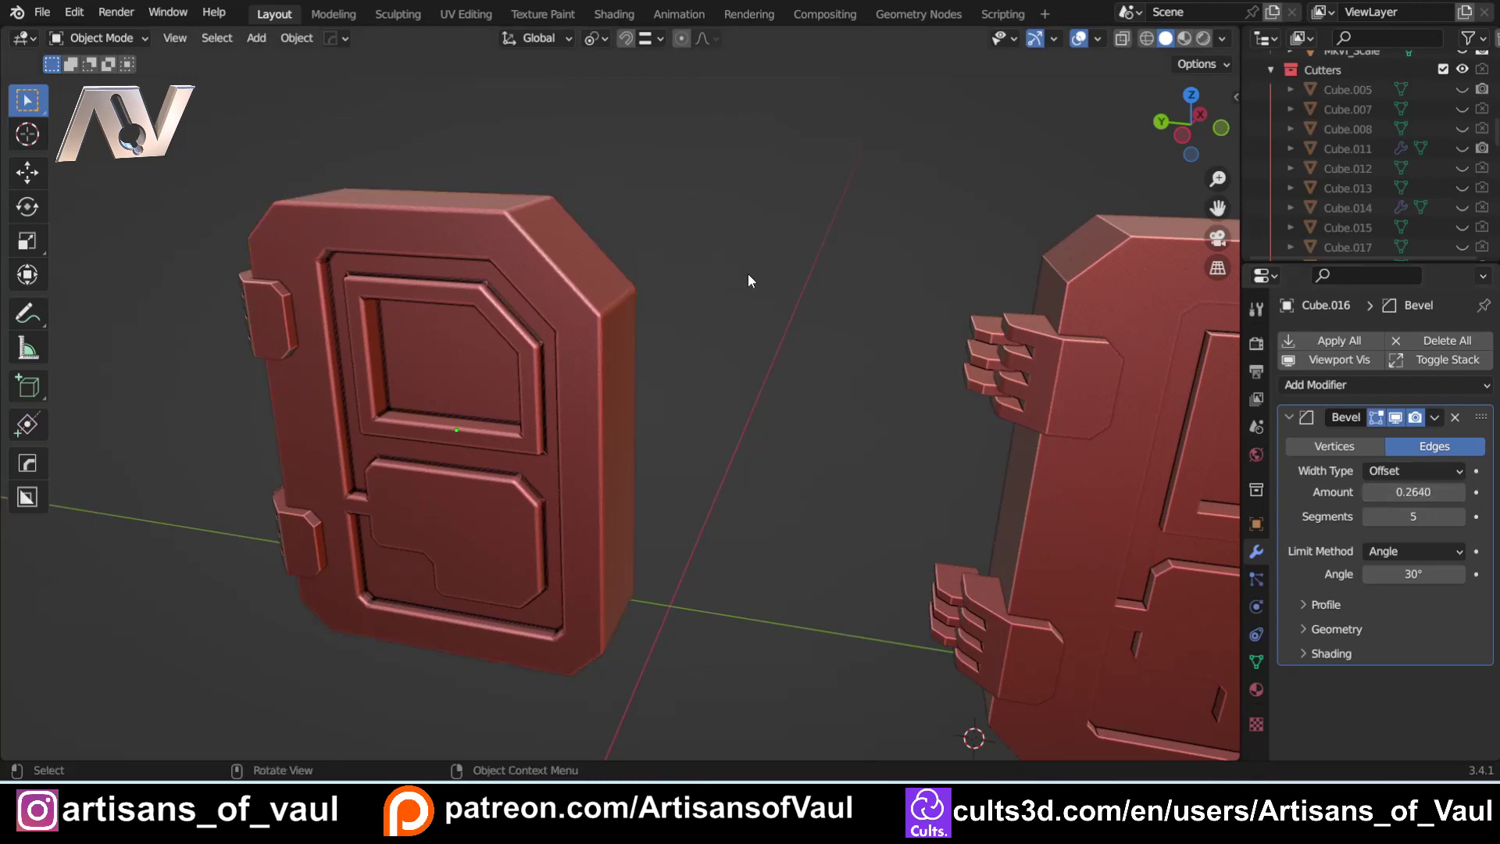
- Inspect the first door's beveled edges and panel details from several angles and up close
middle_click_drag(742, 458, 839, 486, "shift")
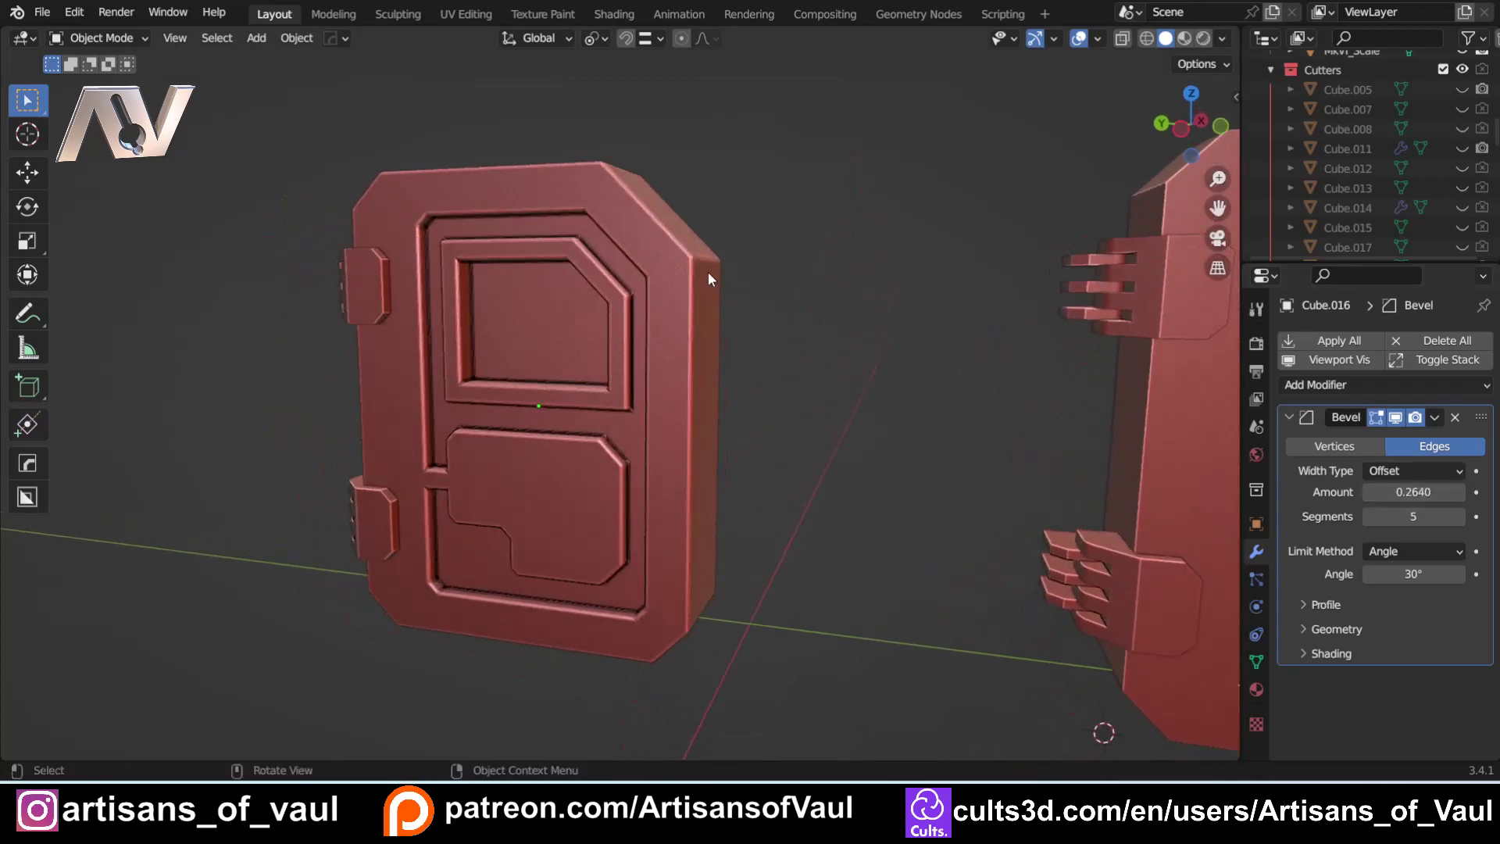
middle_click_drag(691, 238, 528, 236)
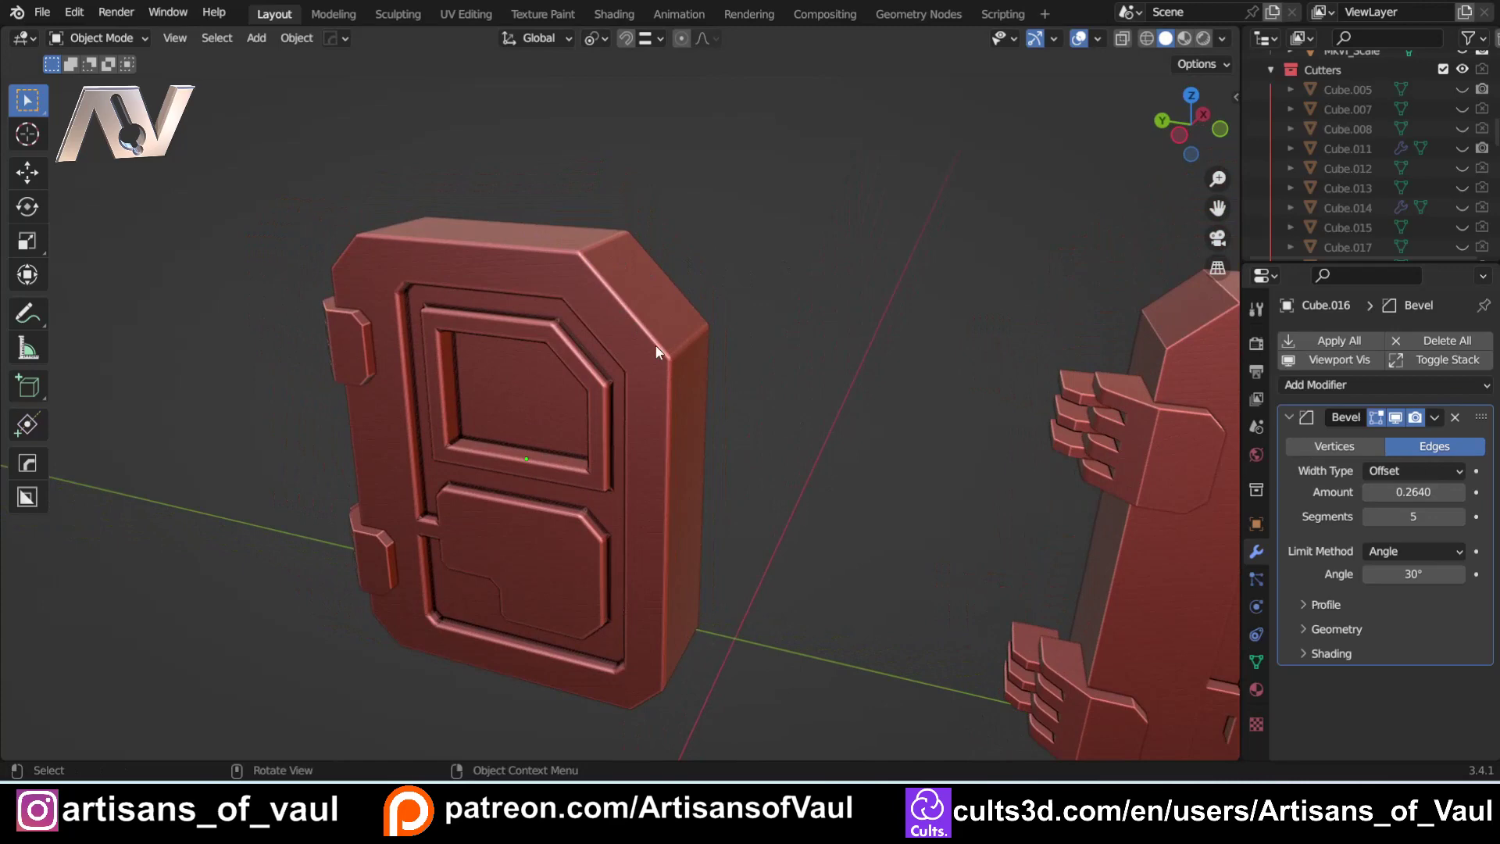
middle_click_drag(615, 420, 648, 356)
scroll(650, 353, "up", 5)
middle_click_drag(544, 252, 627, 516, "shift")
middle_click_drag(621, 344, 566, 432)
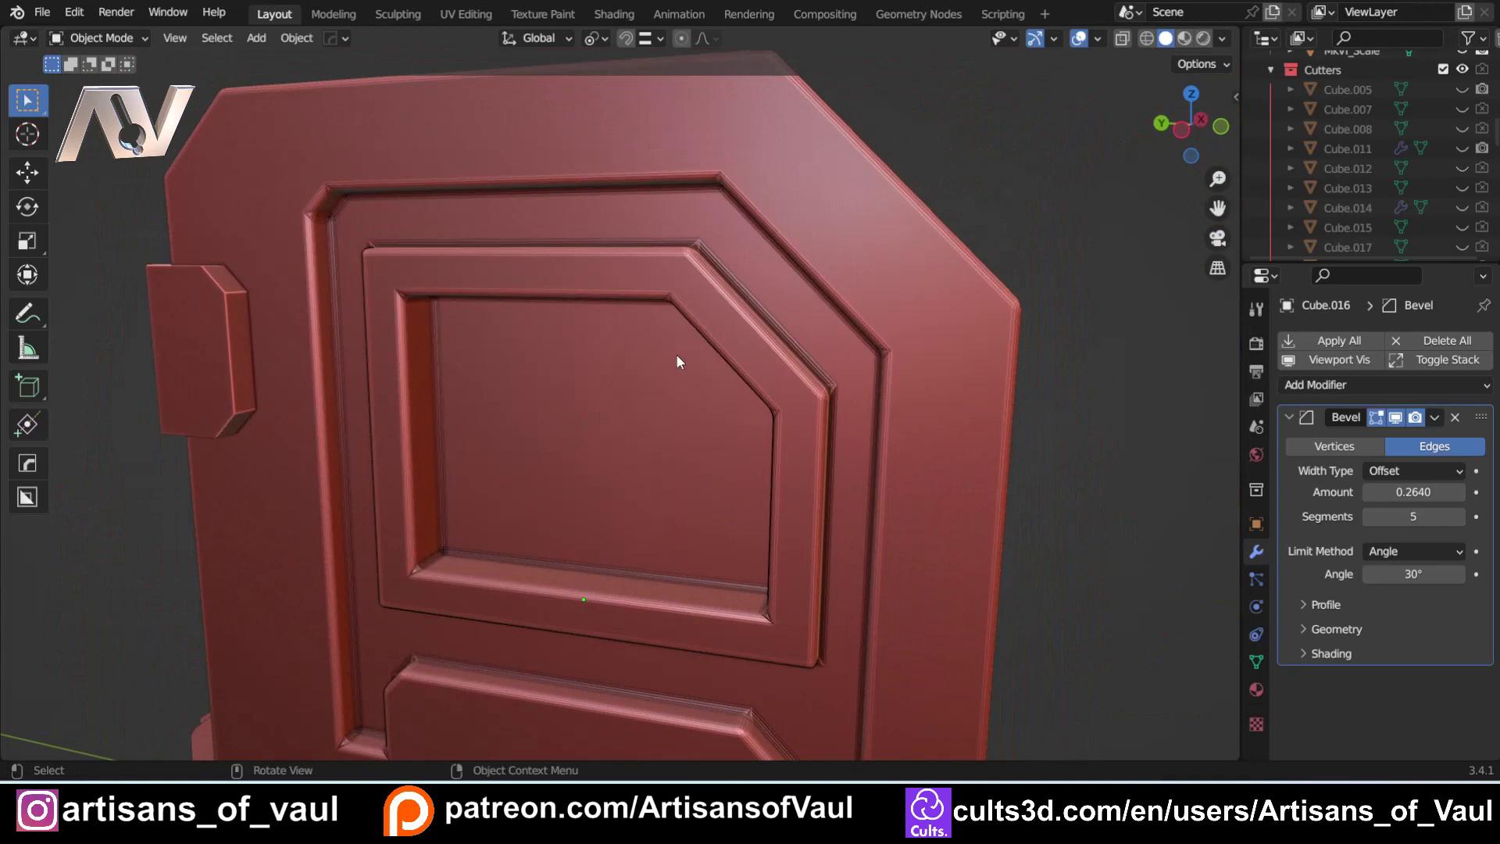
scroll(614, 475, "down", 3)
scroll(486, 519, "up", 2)
scroll(682, 559, "down", 4)
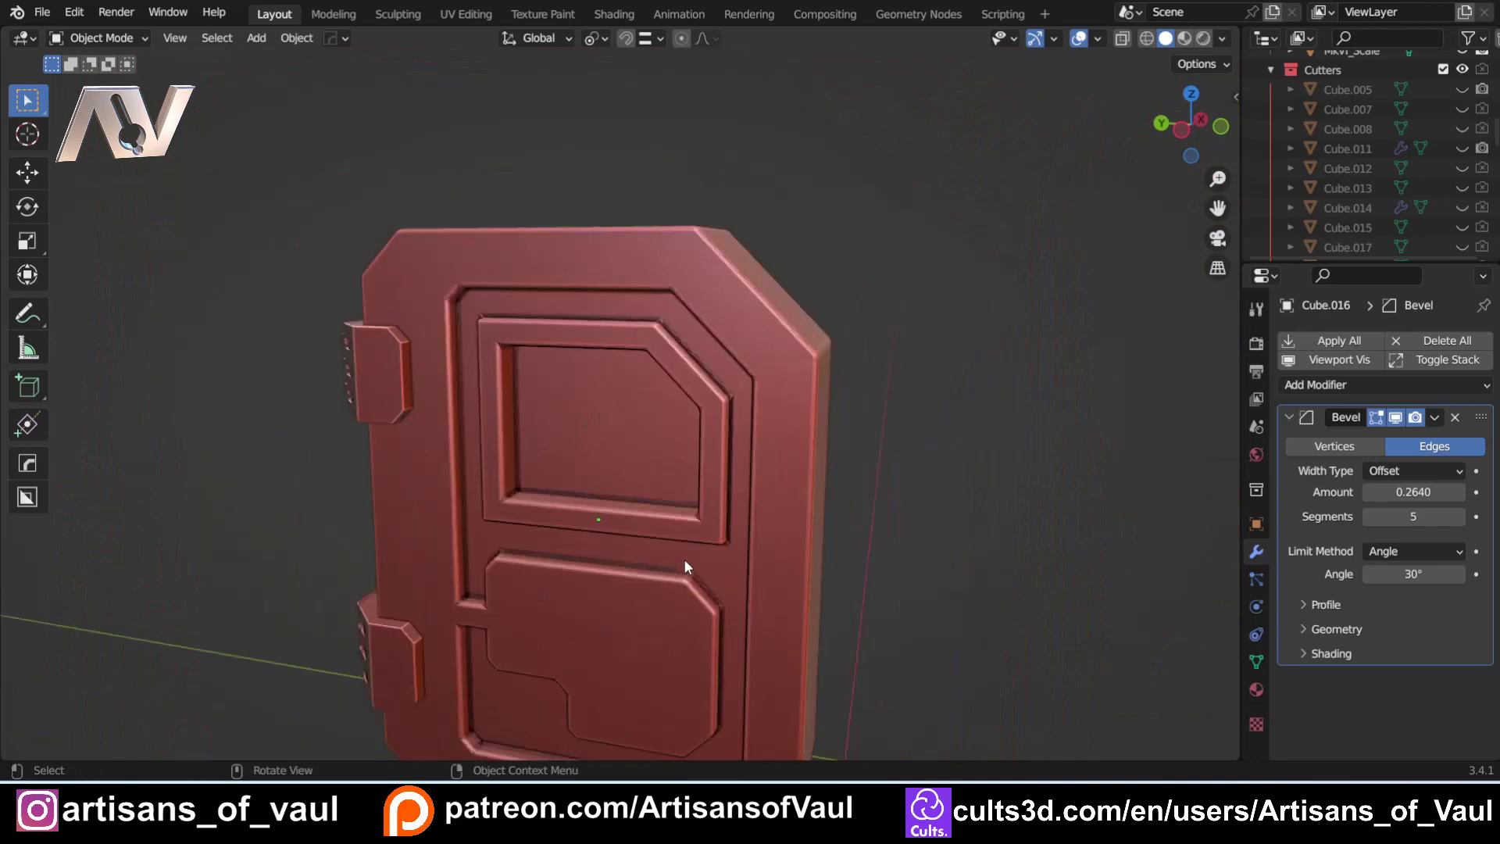
- Edit the second door in edge mode and select the outline edge loop around its front face
middle_click_drag(683, 560, 573, 326, "shift")
left_click(644, 360)
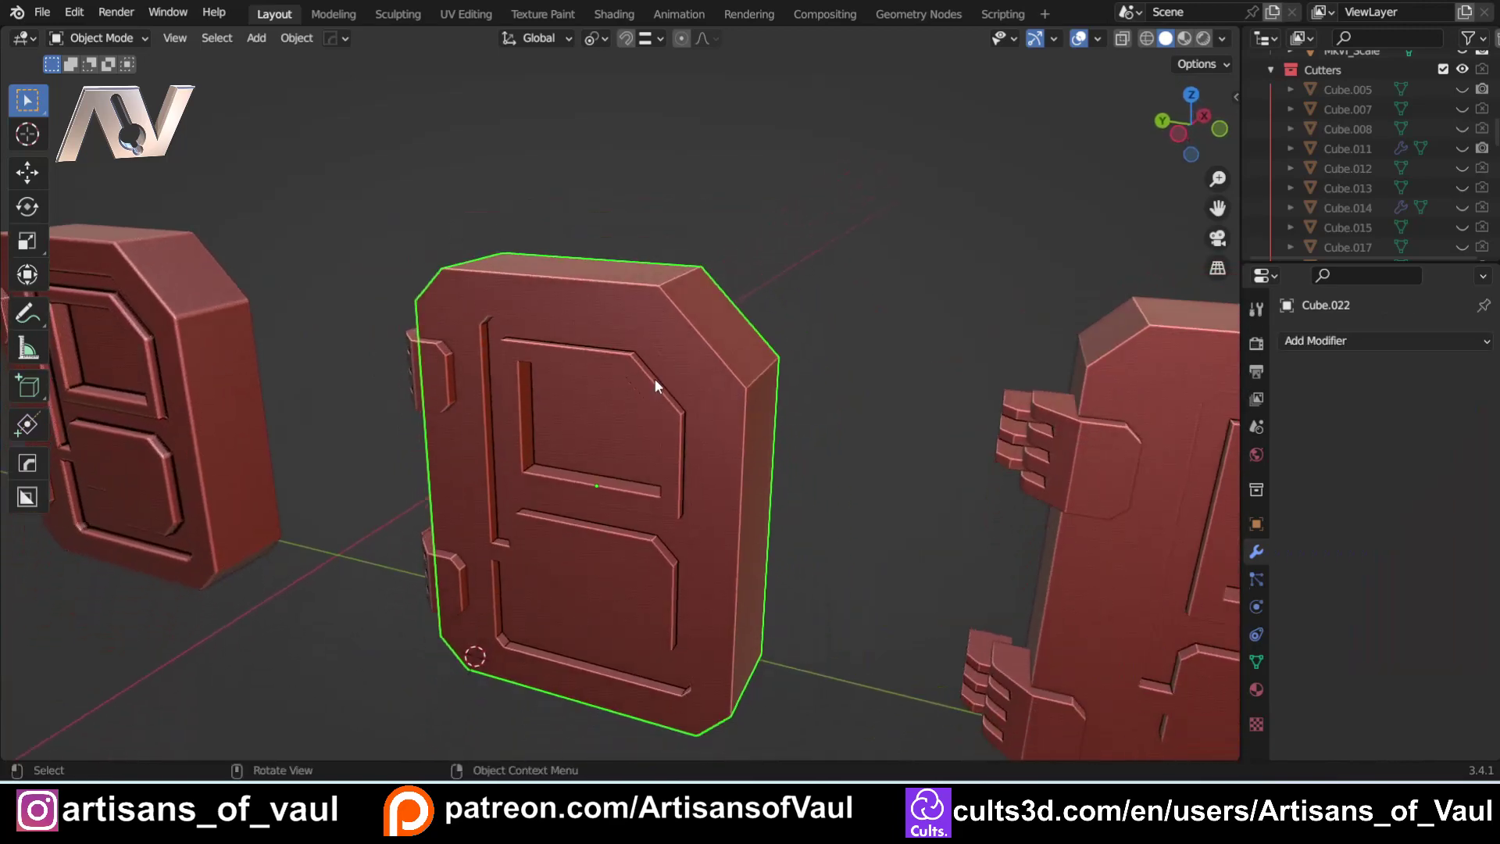
scroll(649, 343, "up", 2)
key("Tab")
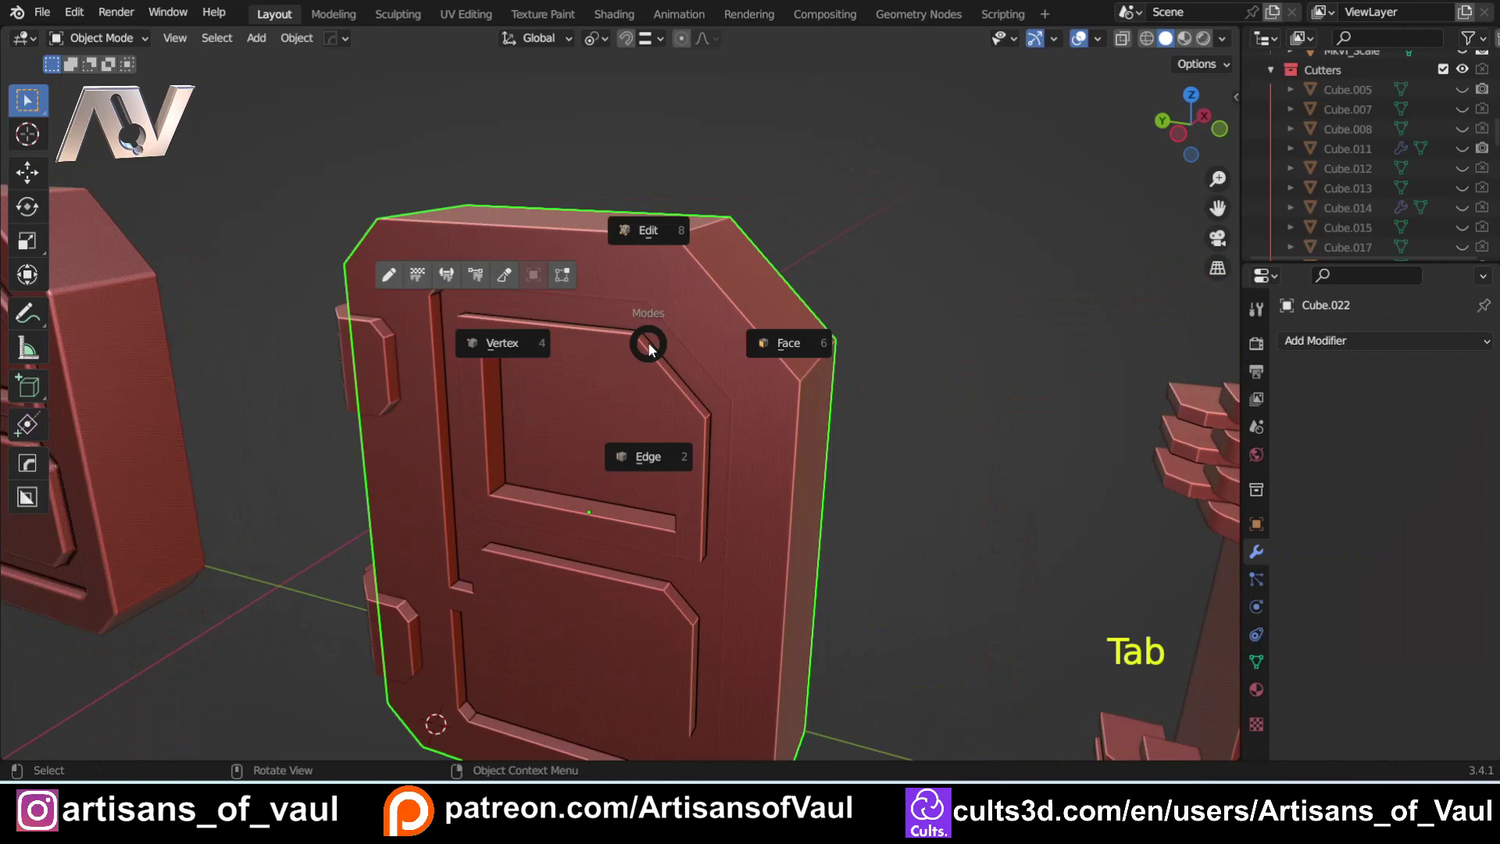
left_click(658, 435)
key("alt+a")
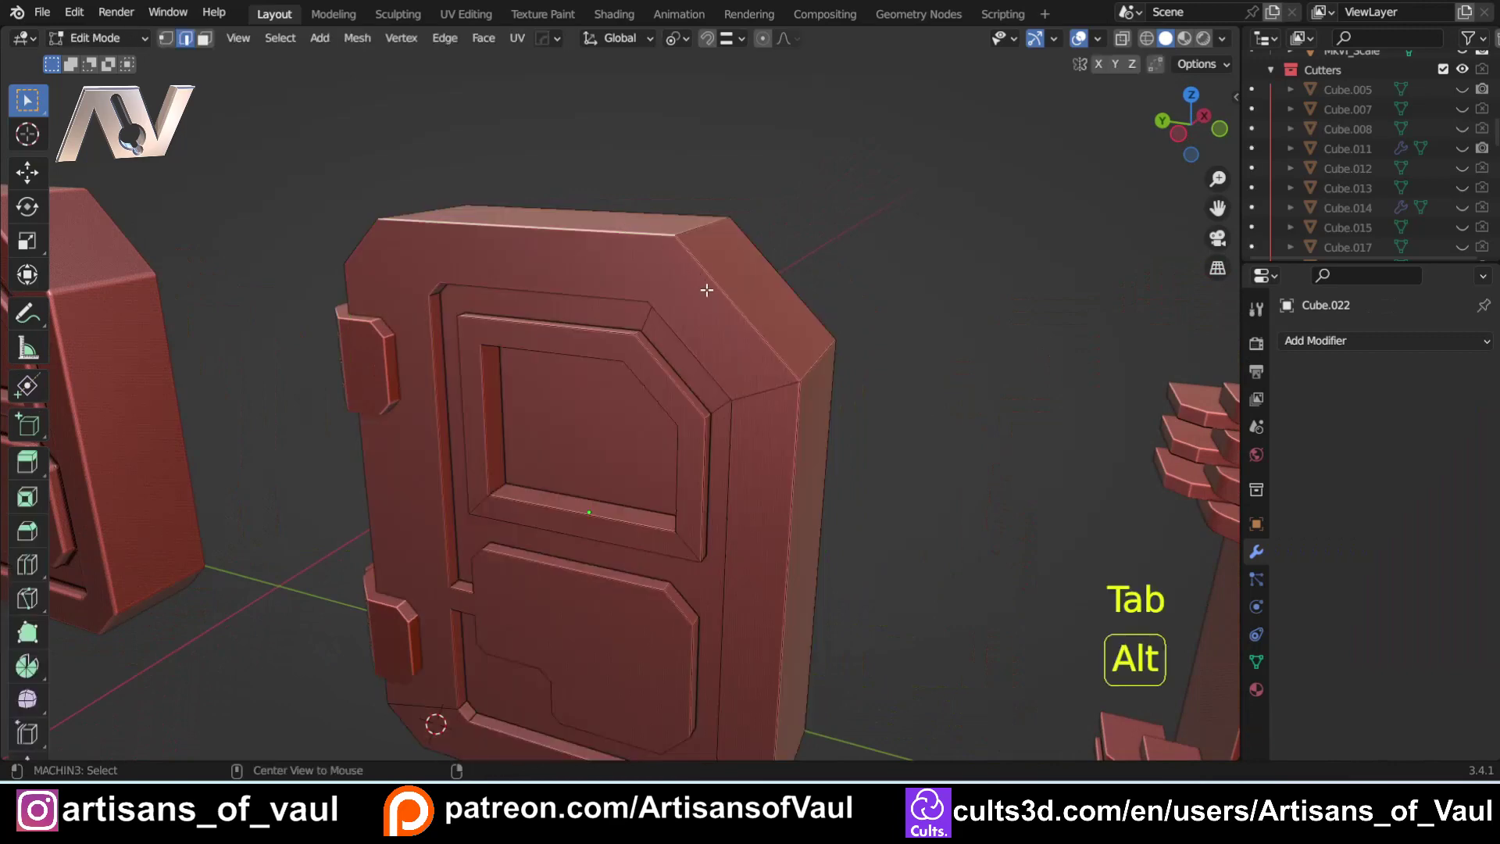
left_click(706, 290, "alt")
middle_click_drag(509, 523, 551, 479)
mouse_move(638, 400)
middle_mouse_down()
mouse_move(584, 446)
mouse_move(618, 424)
middle_mouse_up()
scroll(584, 447, "down", 2)
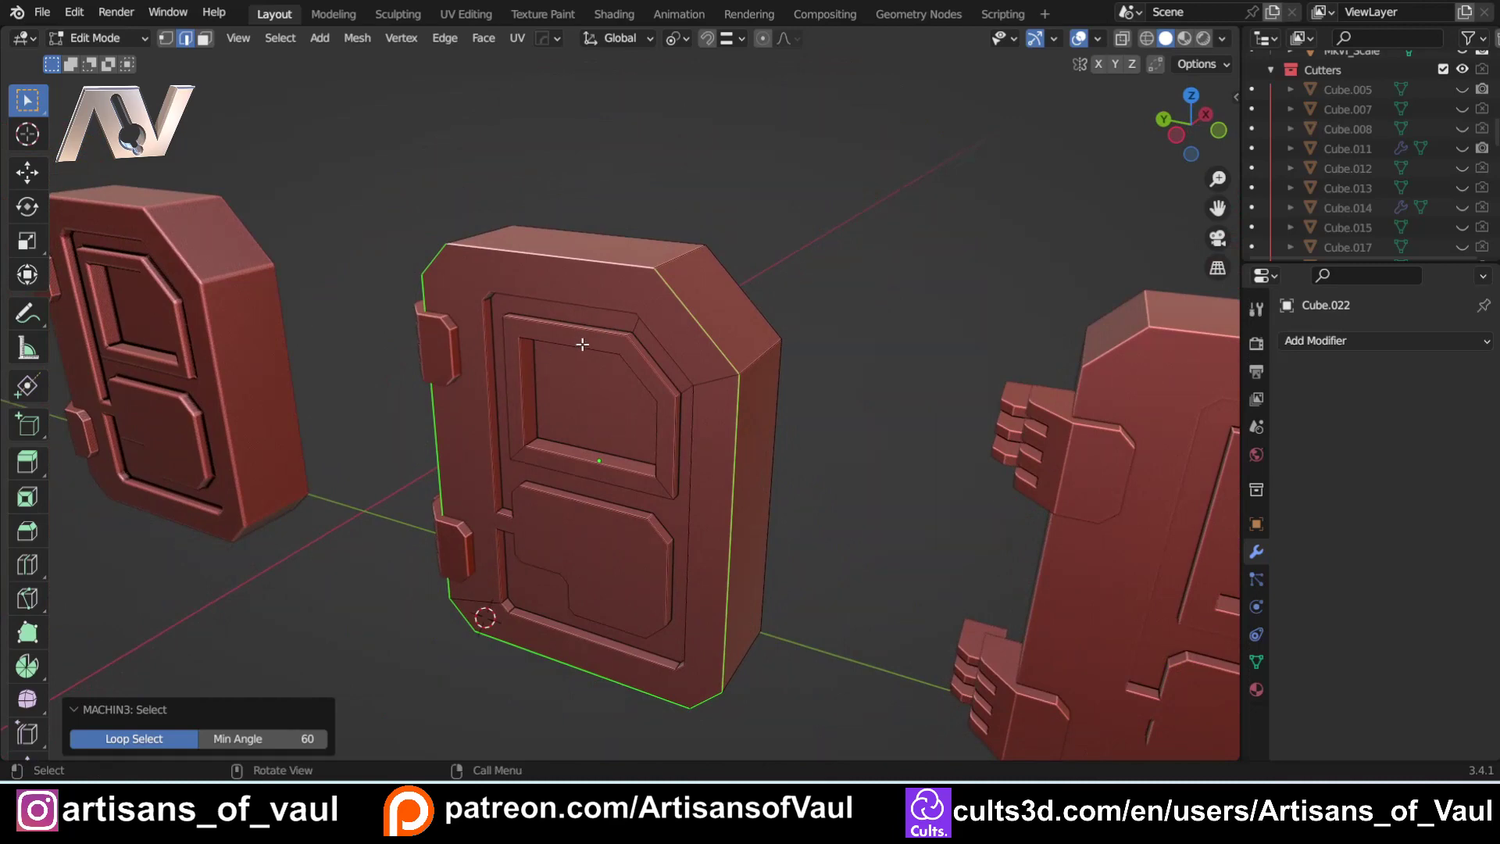
- Bevel the selected front outline with 1 segment and a width of about 2.13, and return to Object Mode
scroll(585, 337, "up", 2)
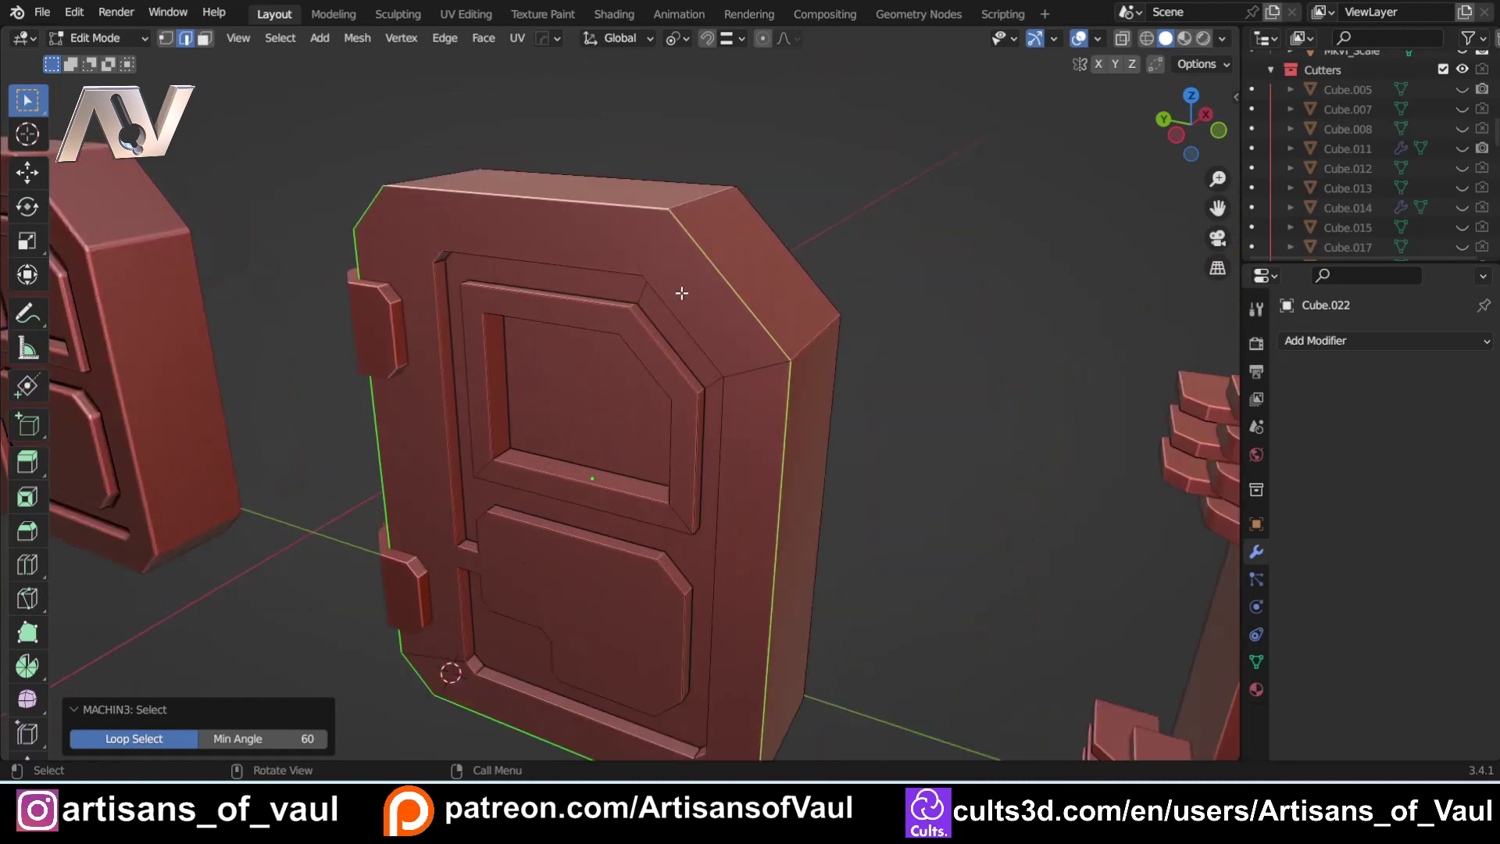
key("ctrl+b")
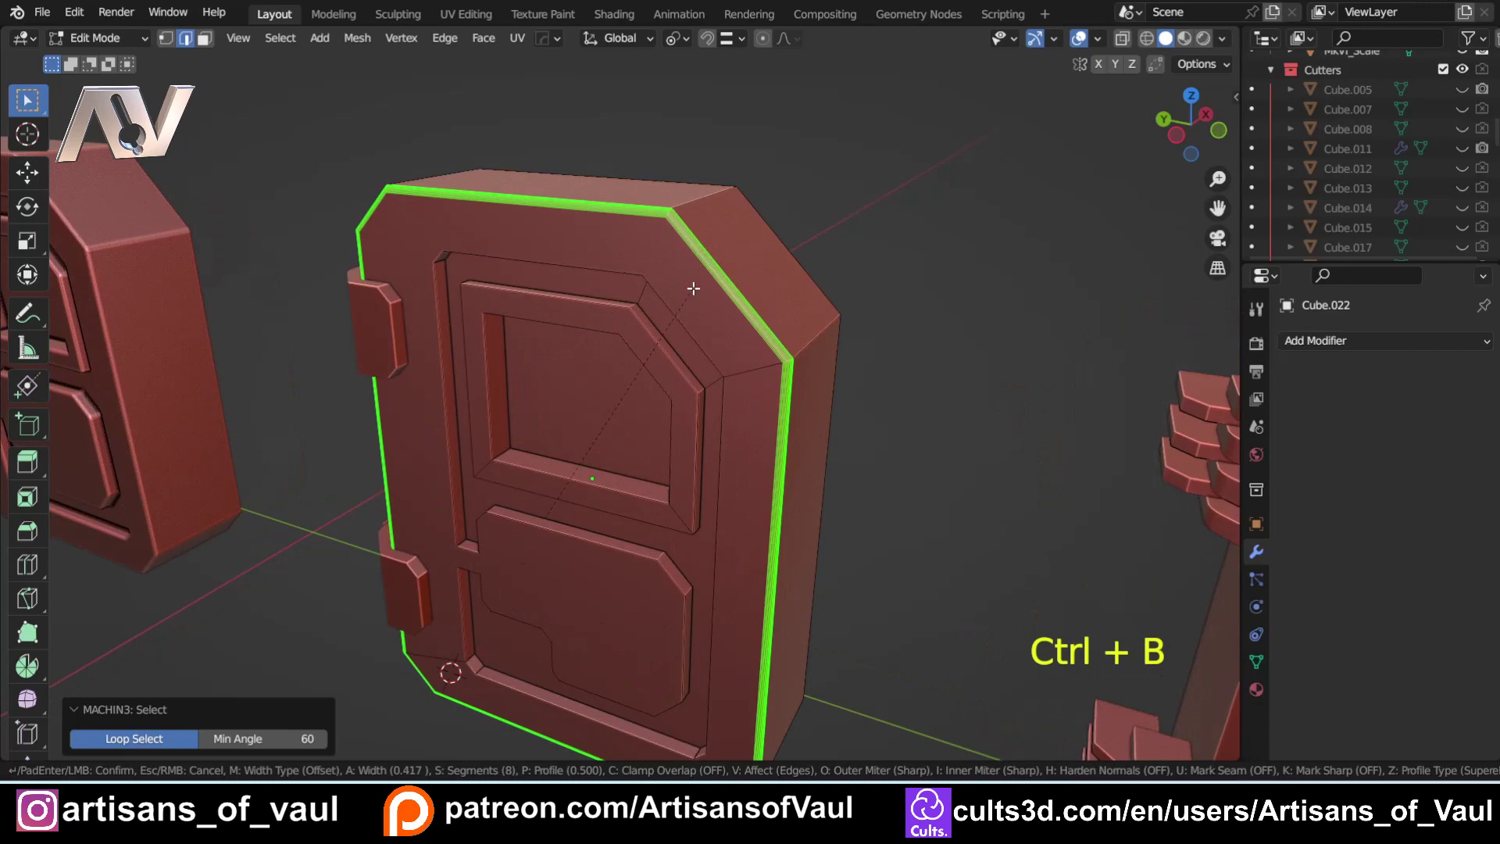
scroll(728, 275, "down", 5)
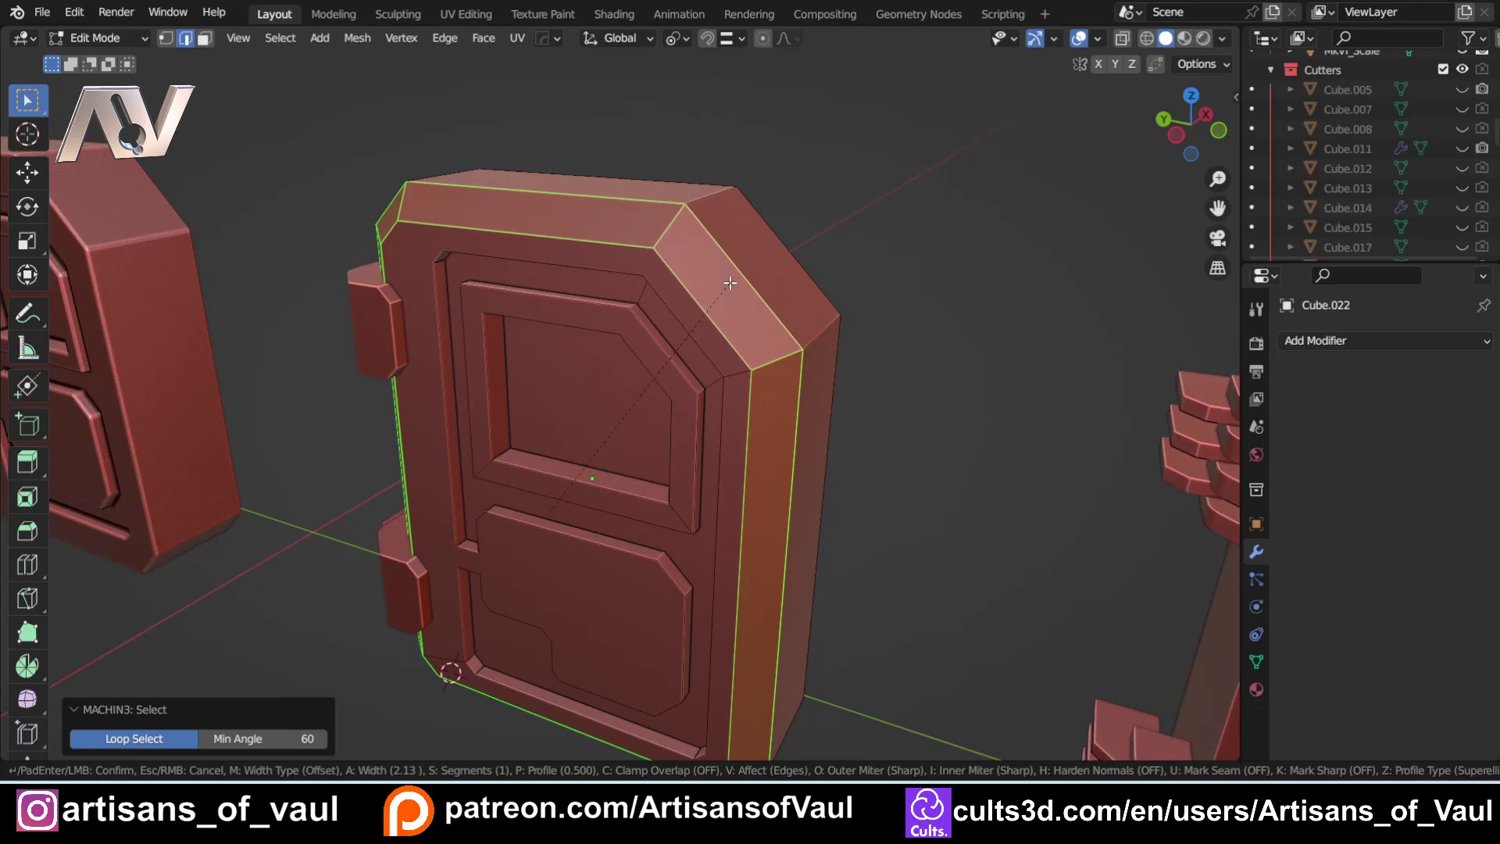
left_click(729, 283)
key("Tab")
- Compare the second door's wide chamfer with the first door's fine bevel, and examine the chamfered corners up close
middle_click_drag(726, 139, 631, 392)
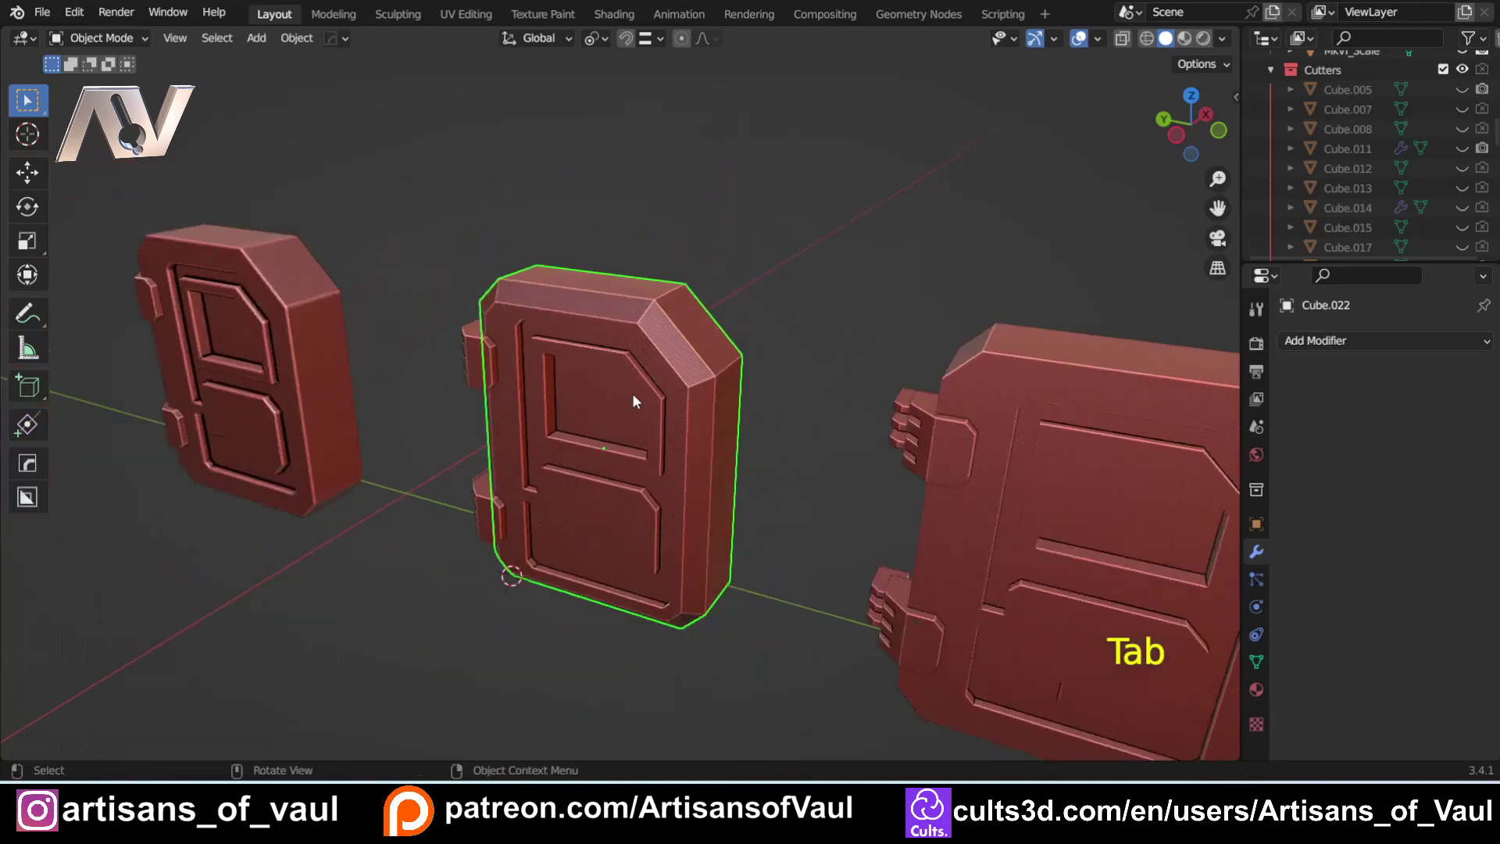
middle_click_drag(364, 362, 670, 222)
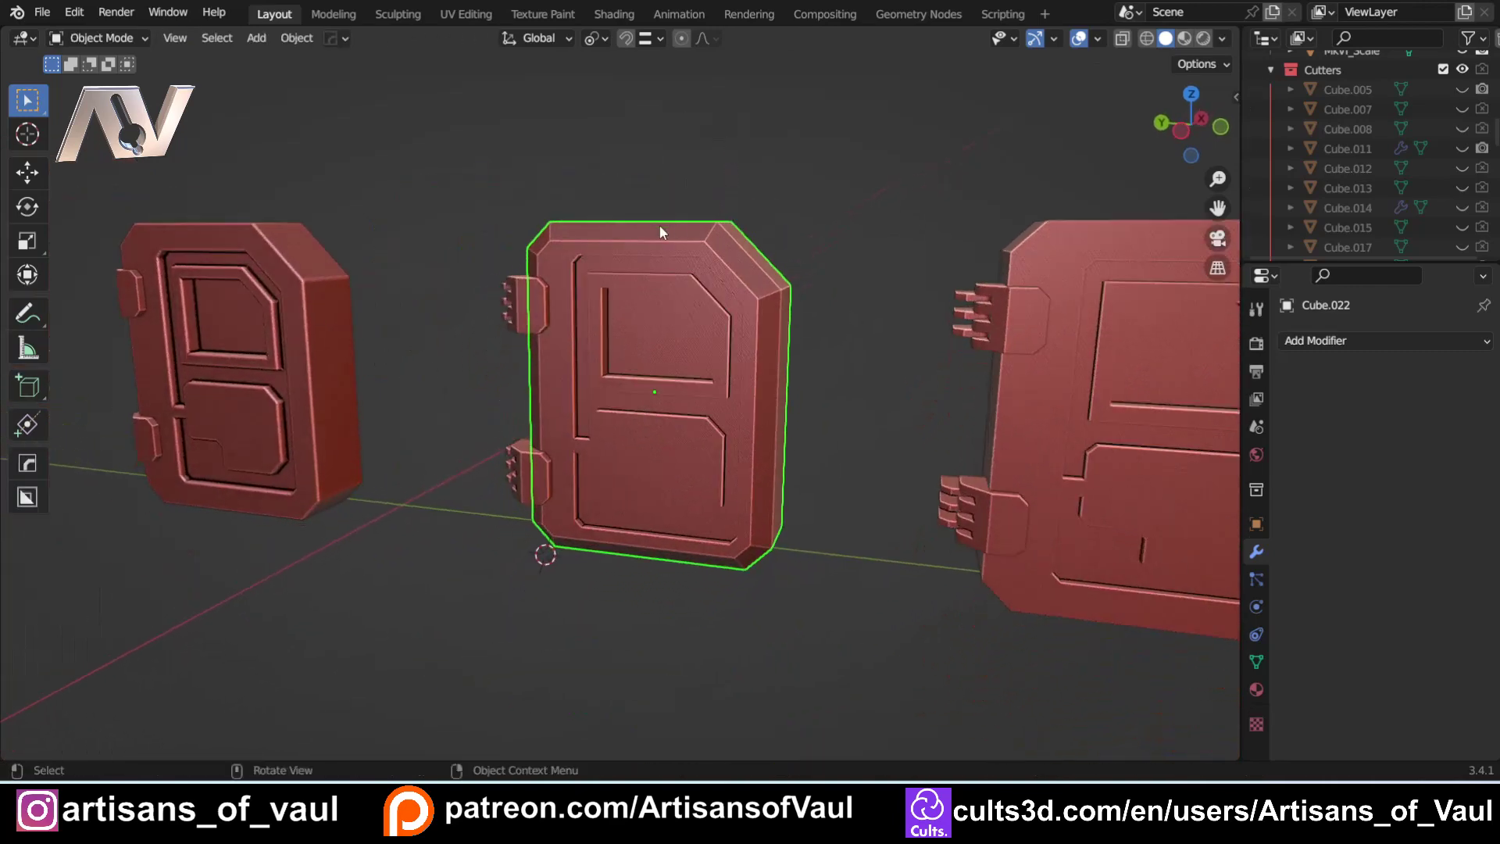
scroll(658, 223, "up", 2)
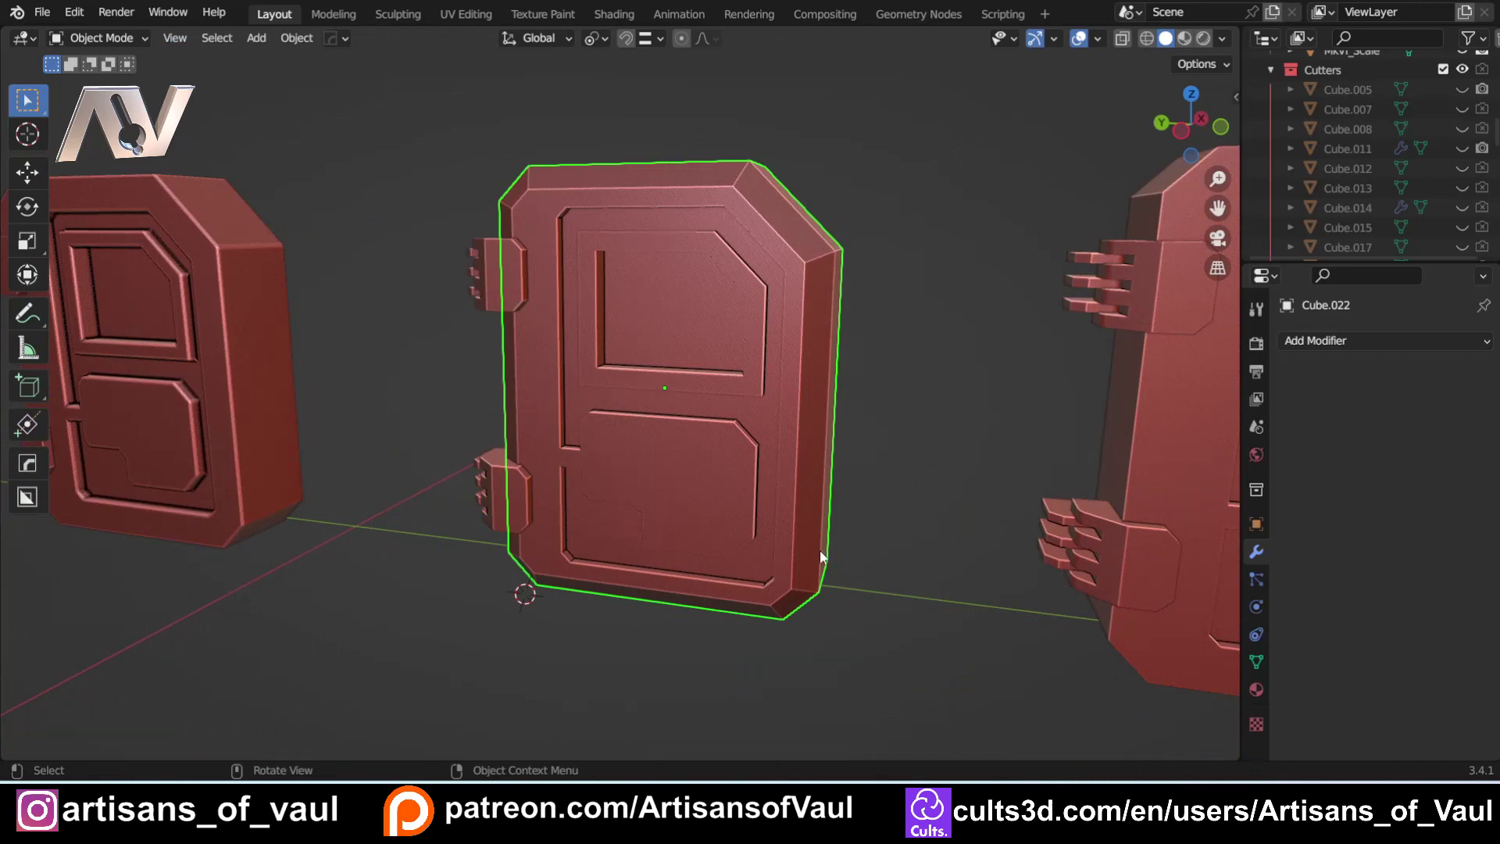
middle_click_drag(597, 213, 293, 285)
left_click(293, 285)
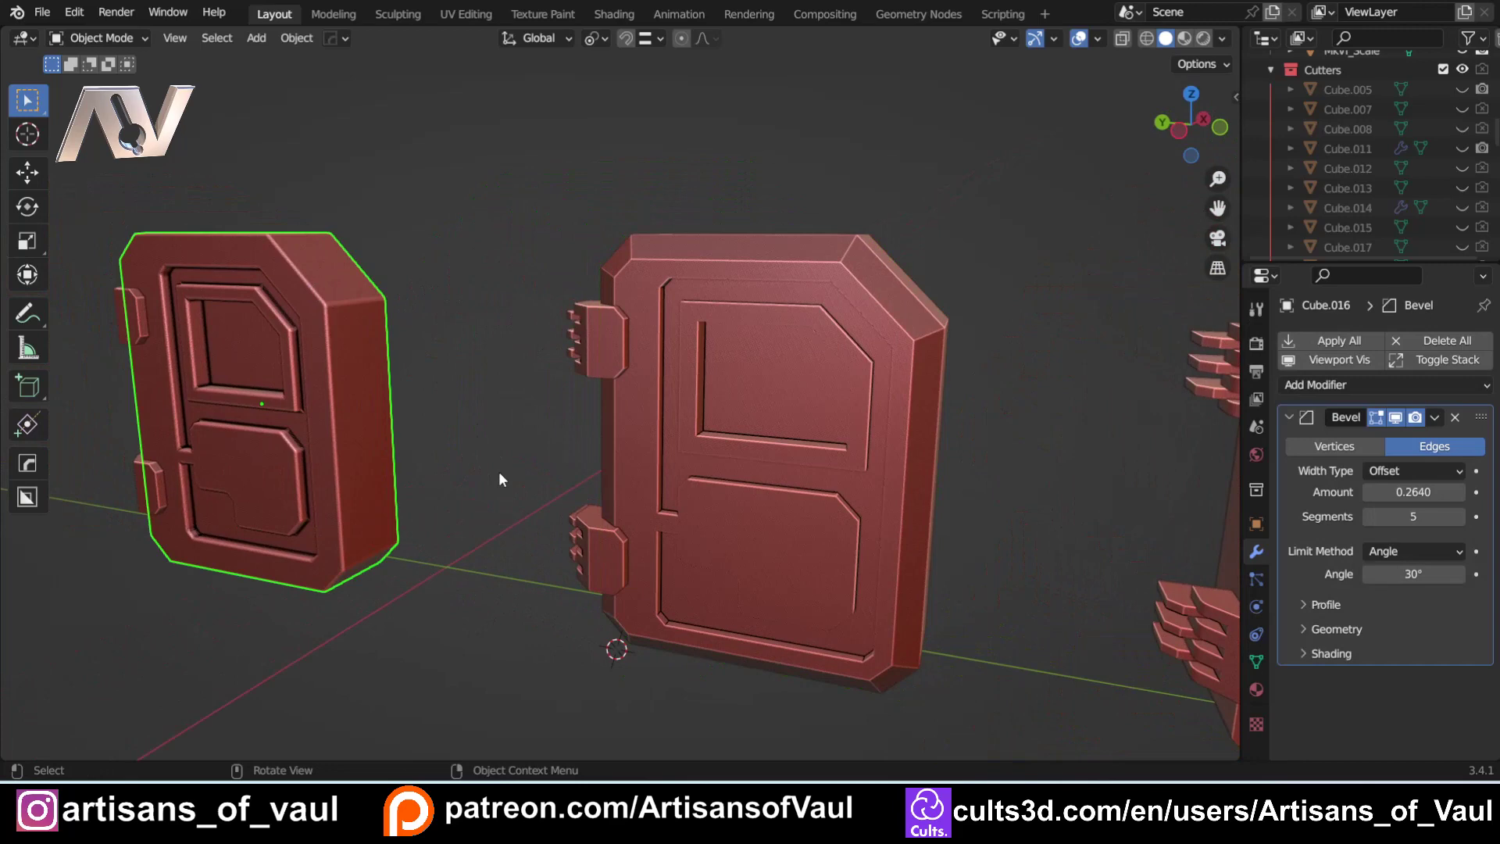
left_click(797, 268)
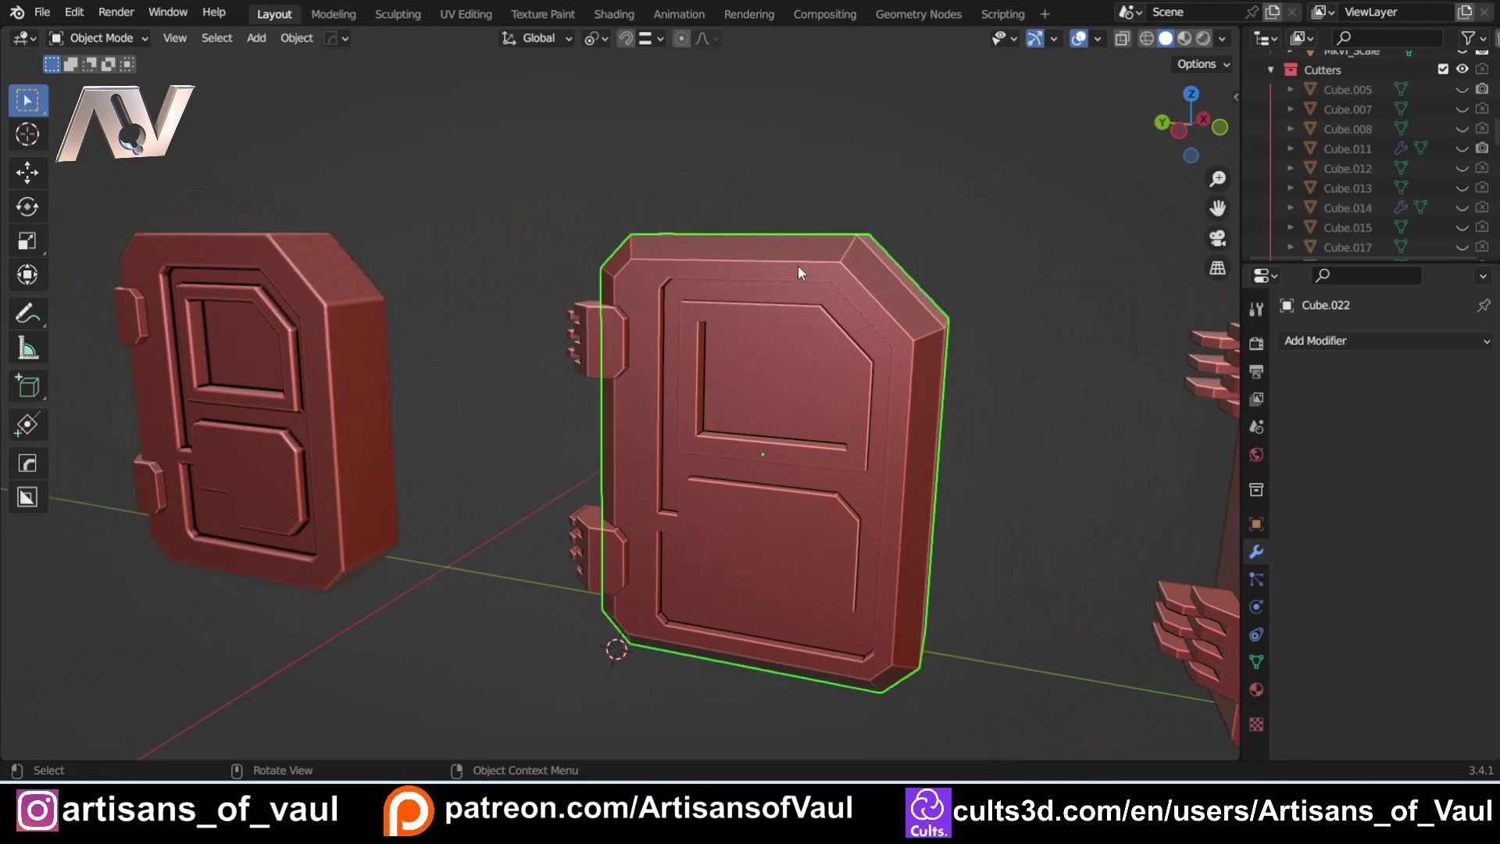
middle_click_drag(797, 268, 773, 344, "shift")
scroll(758, 336, "up", 2)
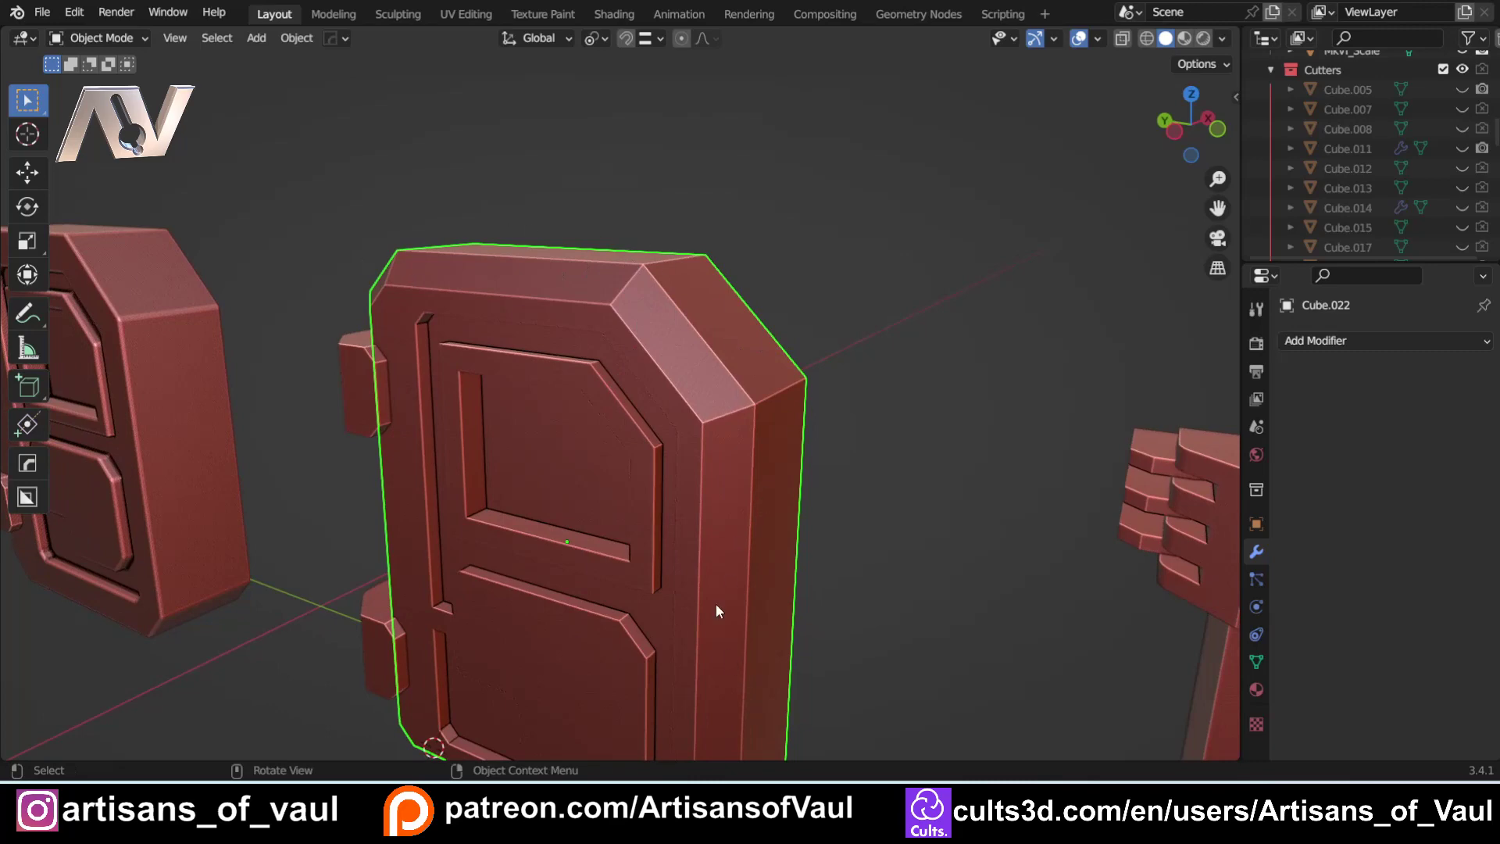
middle_click_drag(715, 603, 672, 556)
scroll(671, 555, "up", 3)
middle_click_drag(519, 664, 632, 453, "shift")
scroll(615, 461, "down", 2)
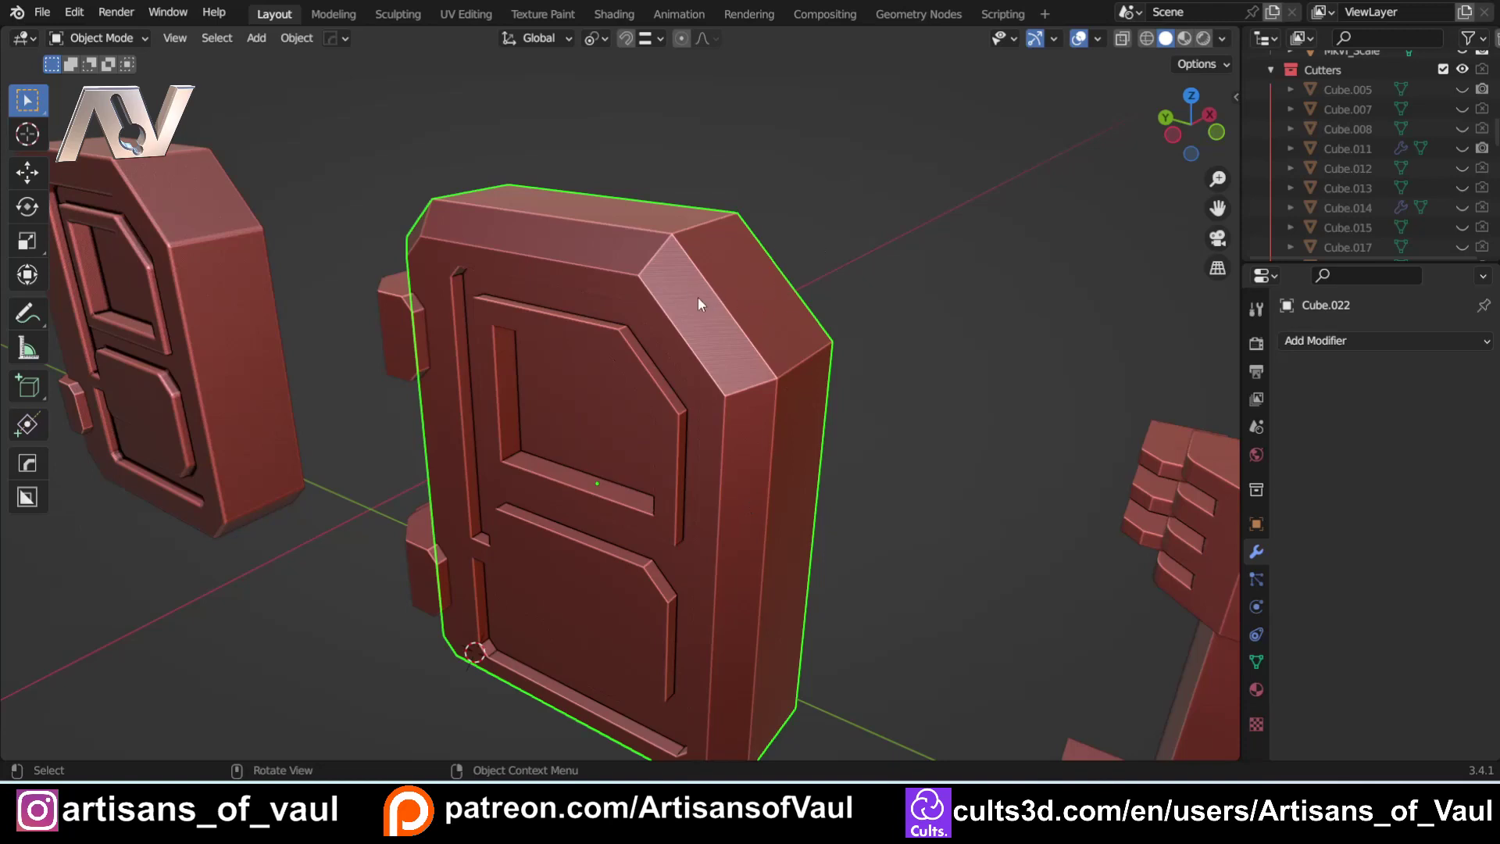
scroll(698, 301, "up", 2)
scroll(700, 303, "down", 4)
- In the second door's edge mode, select the short corner edges across the side and chamfer on the side away from the hinges
key("Tab")
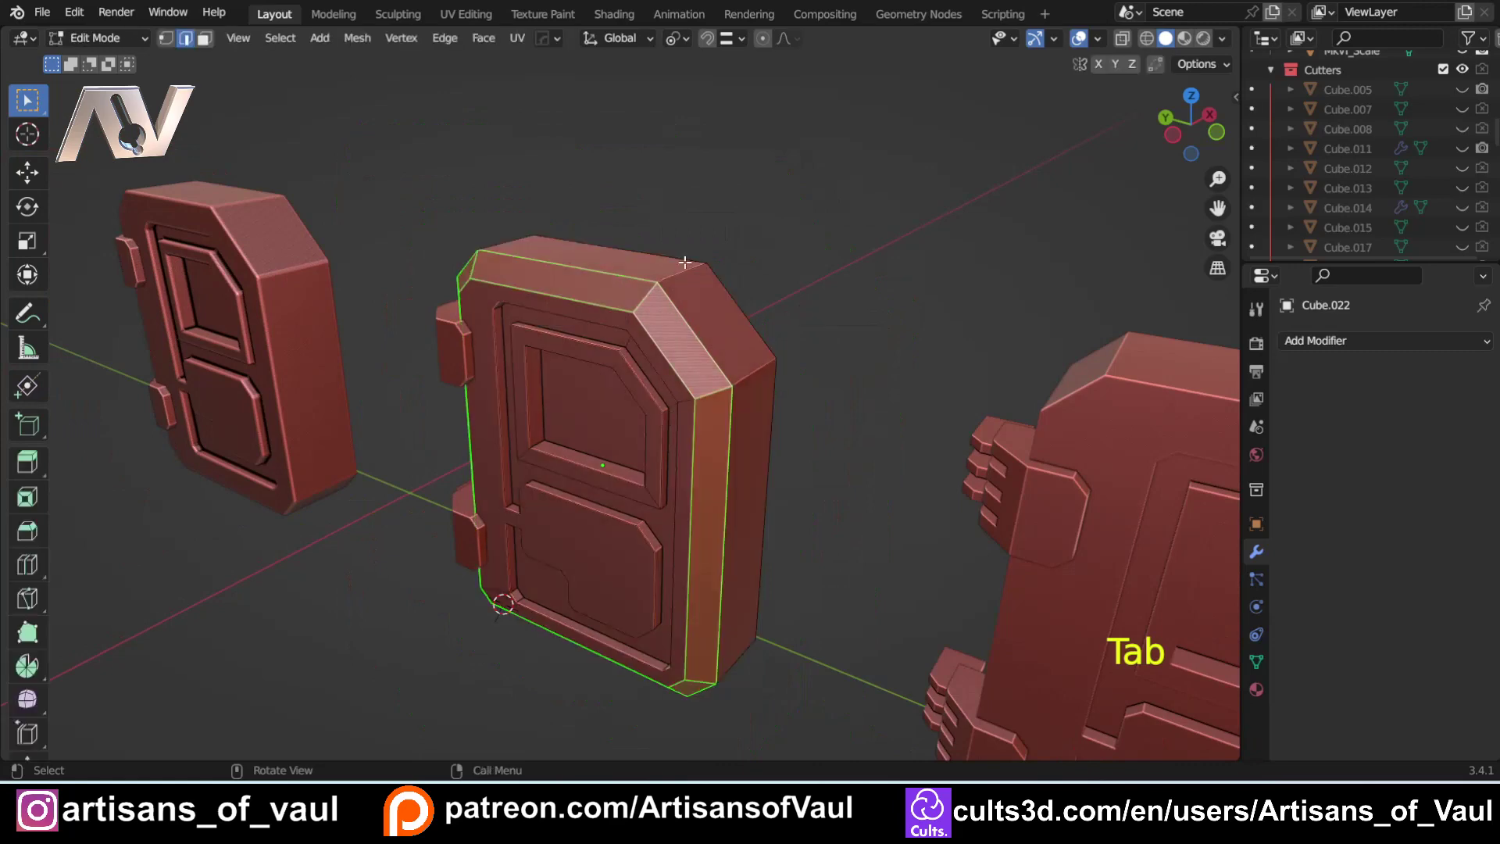
left_click(684, 266)
left_click(649, 294, "shift")
left_click(751, 371, "shift")
left_click(710, 392, "shift")
middle_click_drag(742, 664, 718, 328)
left_click(714, 319, "shift")
left_click(675, 299, "shift")
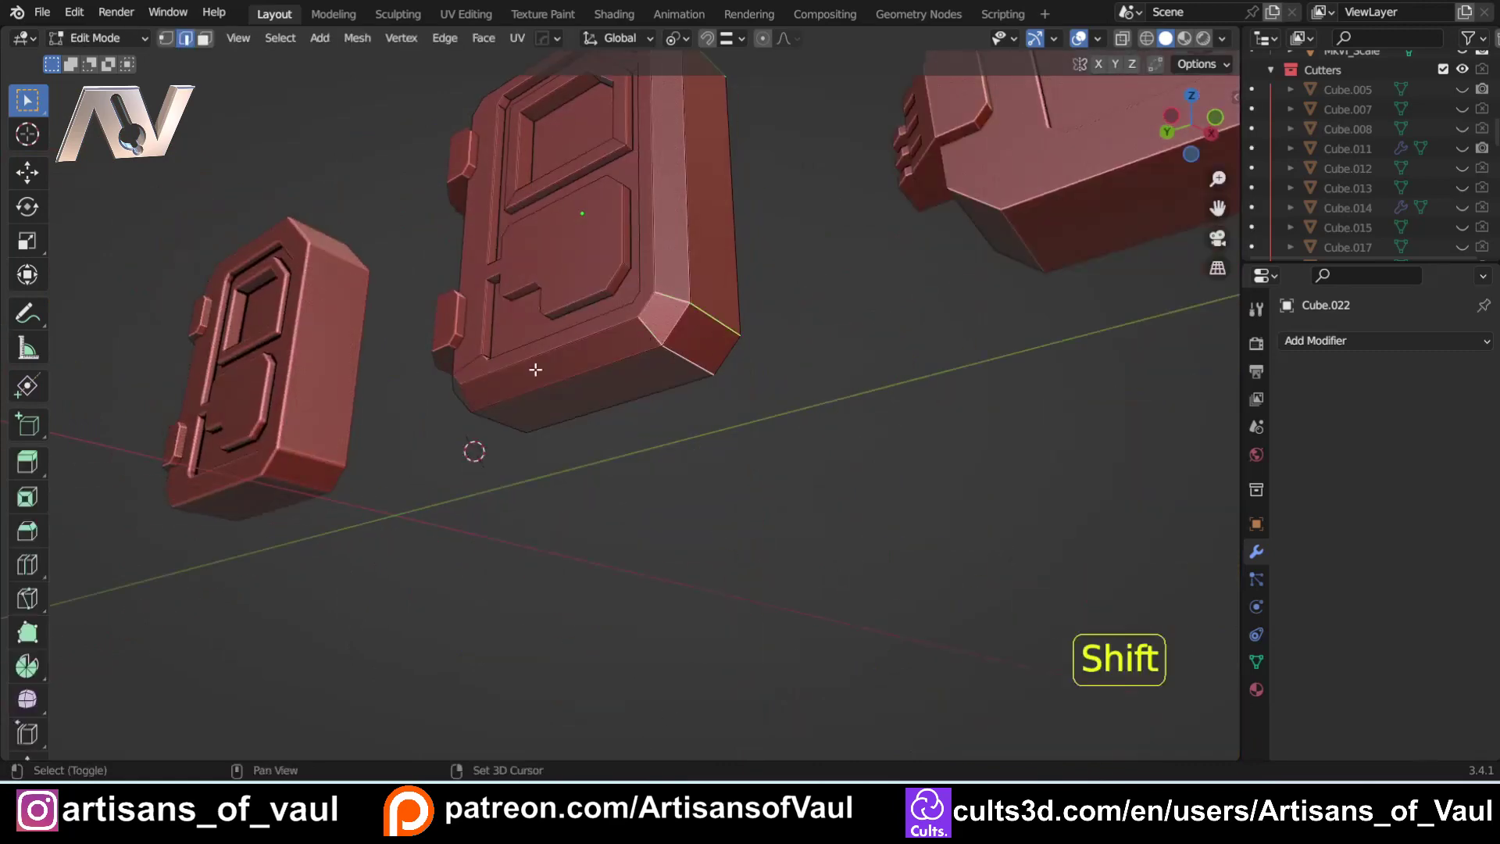
- Add the short corner edges at the second door's lower hinge-side corners to the selection
middle_click_drag(535, 370, 681, 402)
left_click(782, 464, "shift")
left_click(799, 456, "shift")
left_click(795, 448, "shift")
left_click(814, 460, "shift")
left_click(828, 478, "shift")
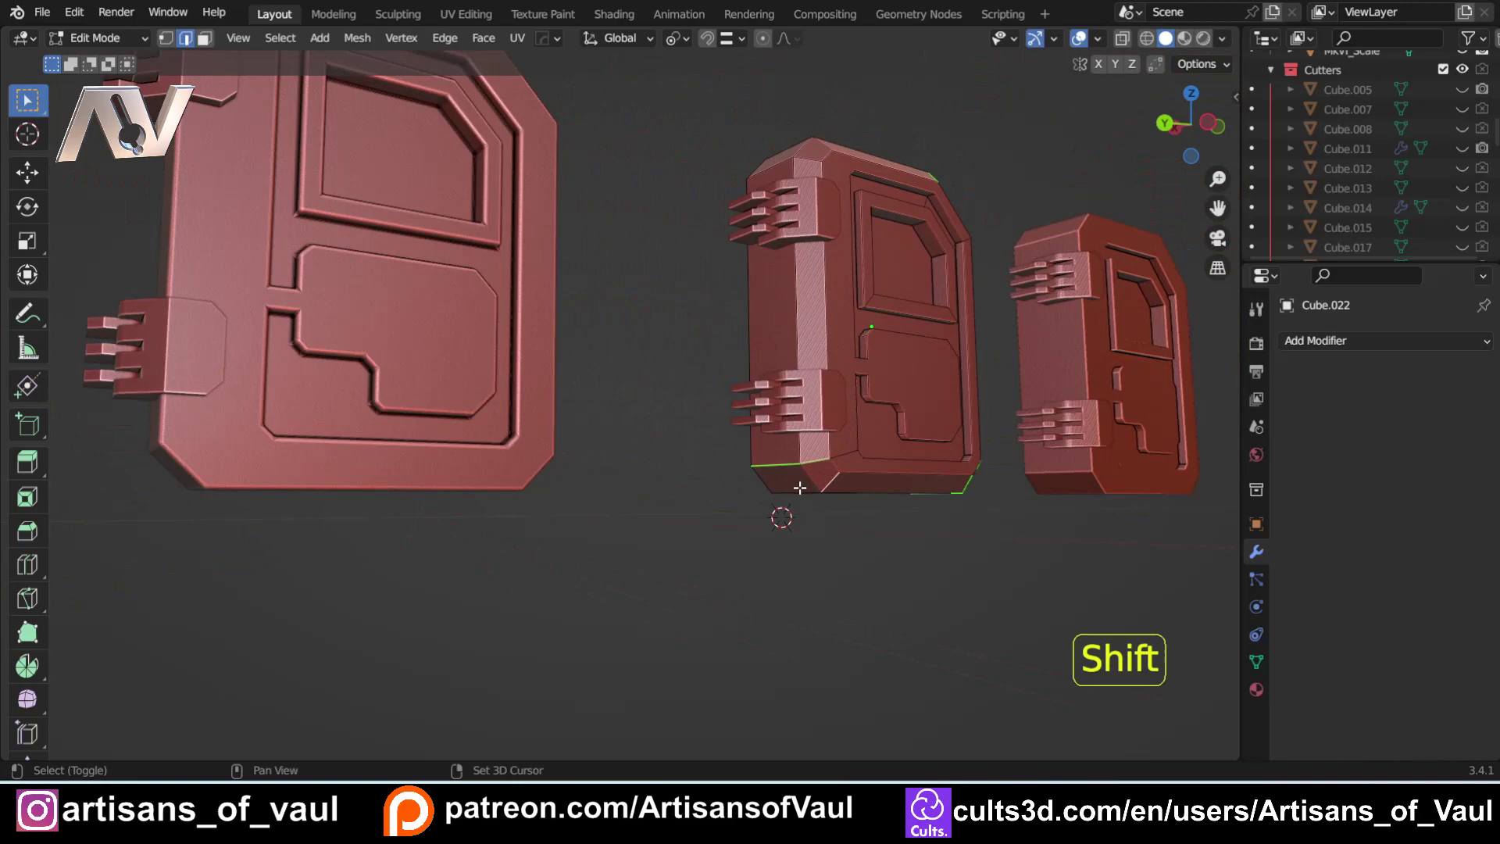
- Add the short corner edges at the second door's upper hinge-side corners to the selection
middle_click_drag(850, 268, 796, 350)
scroll(782, 328, "up", 3)
middle_click_drag(724, 288, 603, 336, "shift")
scroll(656, 336, "up", 1)
left_click(680, 262, "shift")
left_click(712, 353, "shift")
left_click(619, 407, "shift")
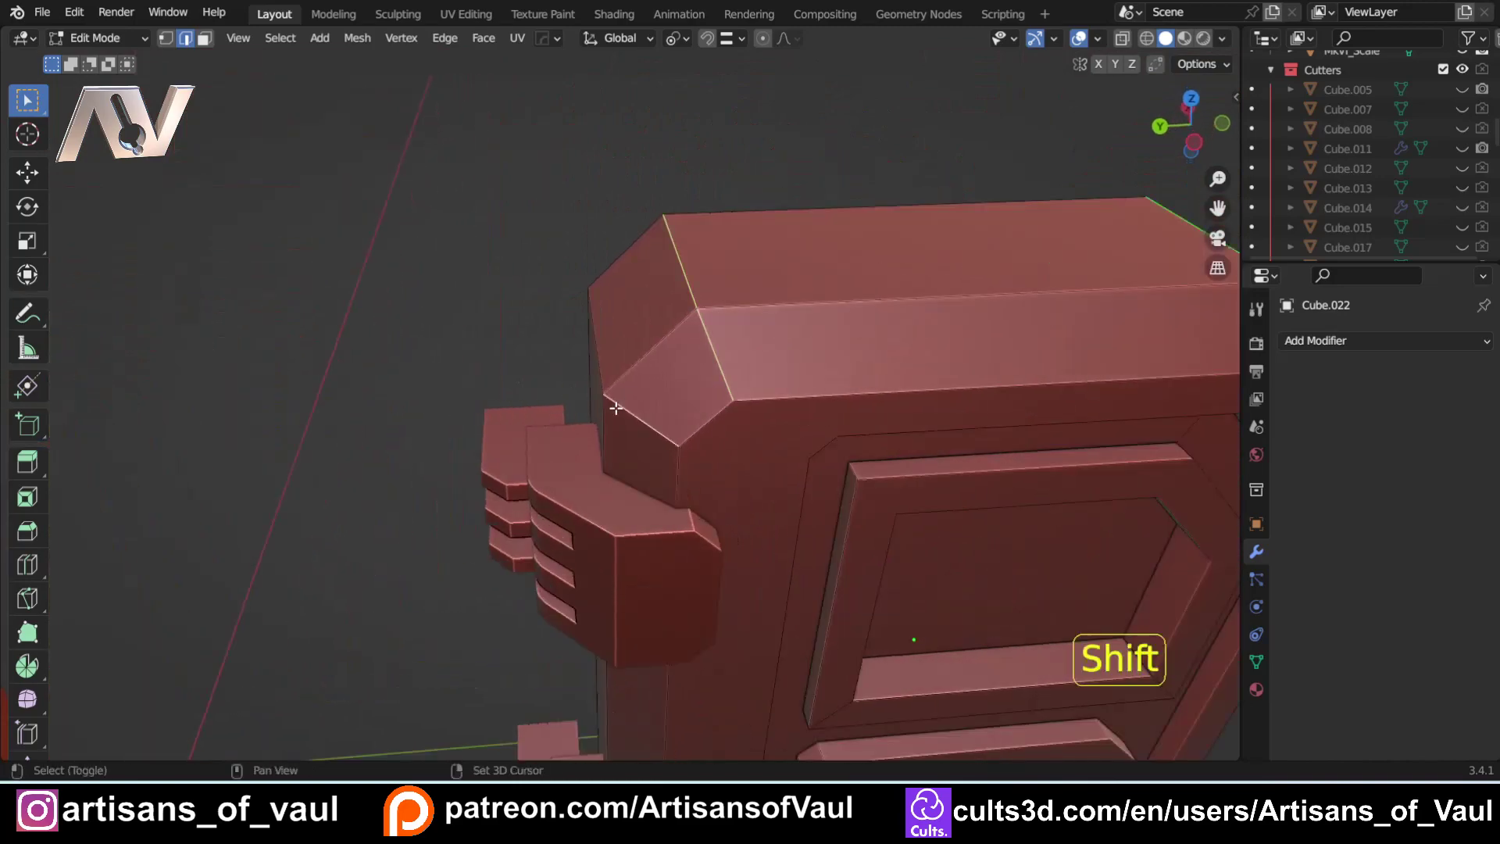
left_click(594, 352, "shift")
left_click(592, 347, "shift")
left_click(603, 349, "shift")
- Bevel the selected corner edges with a width of 0.688 and 16 segments, and return to Object Mode
scroll(625, 351, "down", 5)
middle_click_drag(800, 399, 730, 365)
scroll(729, 365, "up", 4)
middle_click_drag(659, 273, 666, 435, "shift")
key("ctrl+b")
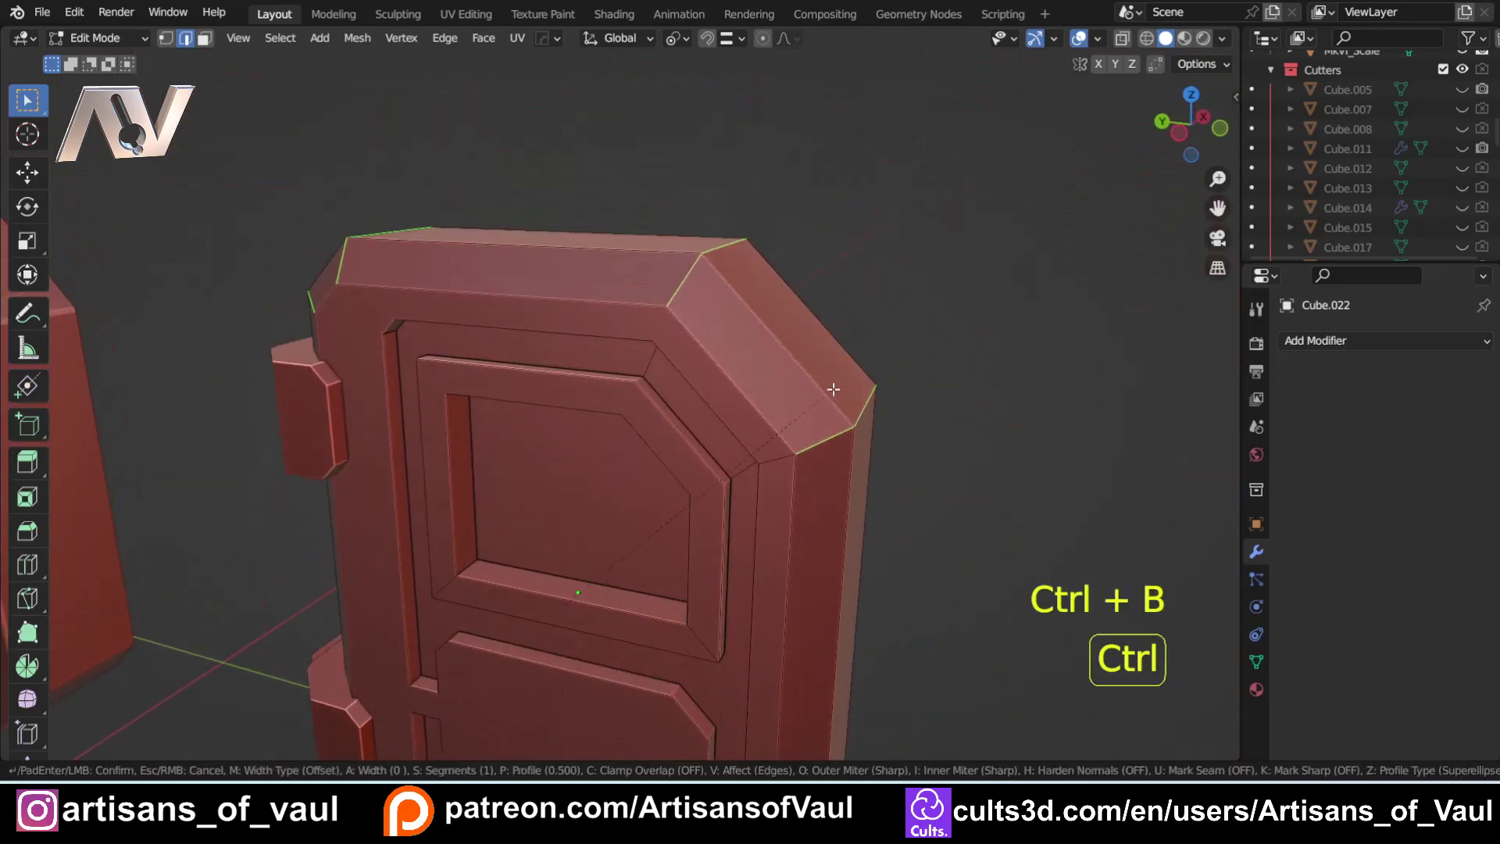
scroll(840, 386, "up", 5)
scroll(846, 383, "up", 2)
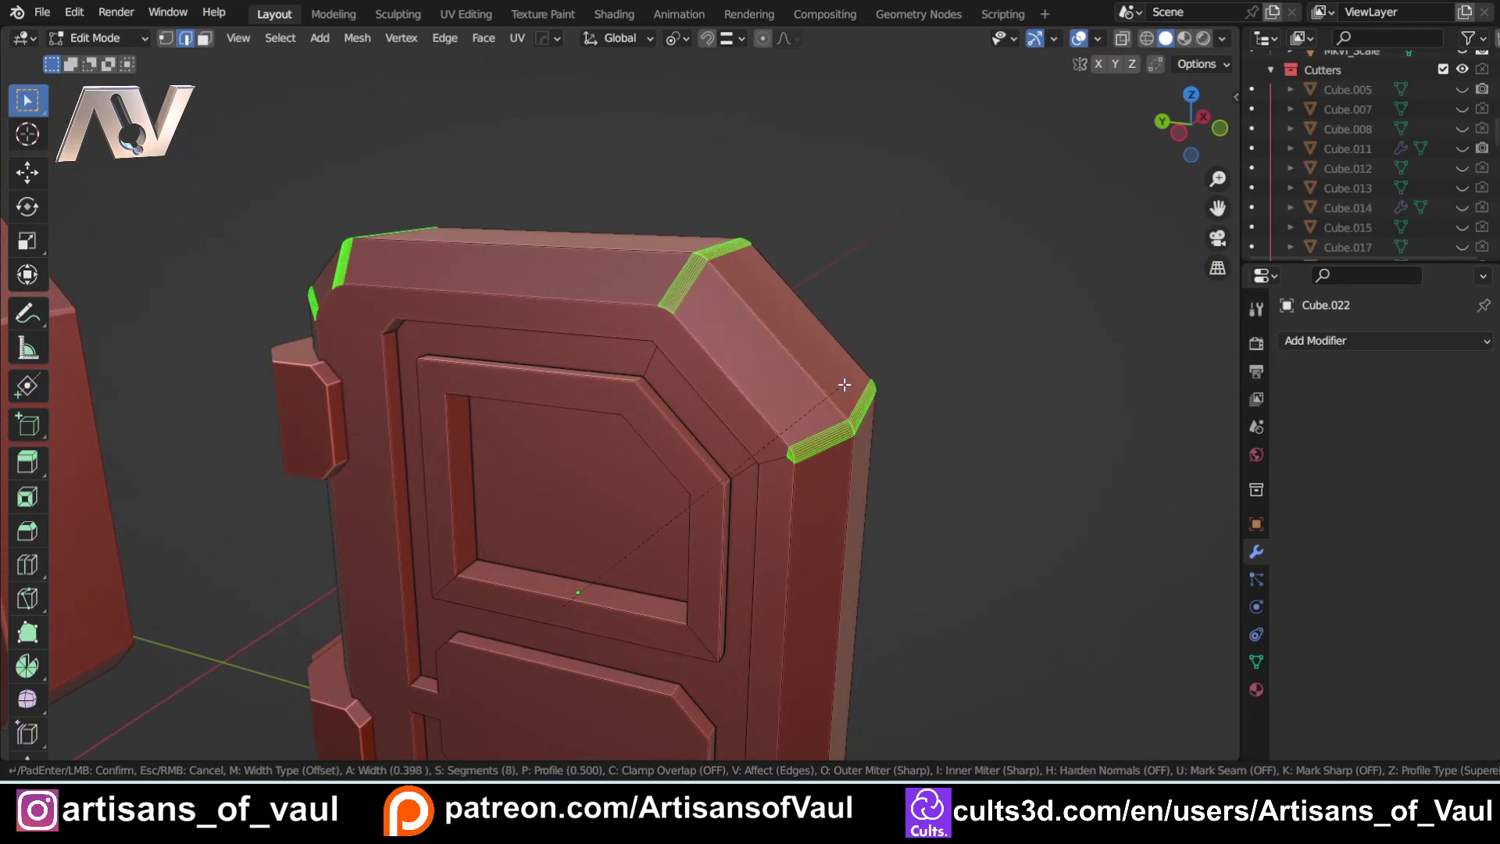
scroll(846, 383, "up", 6)
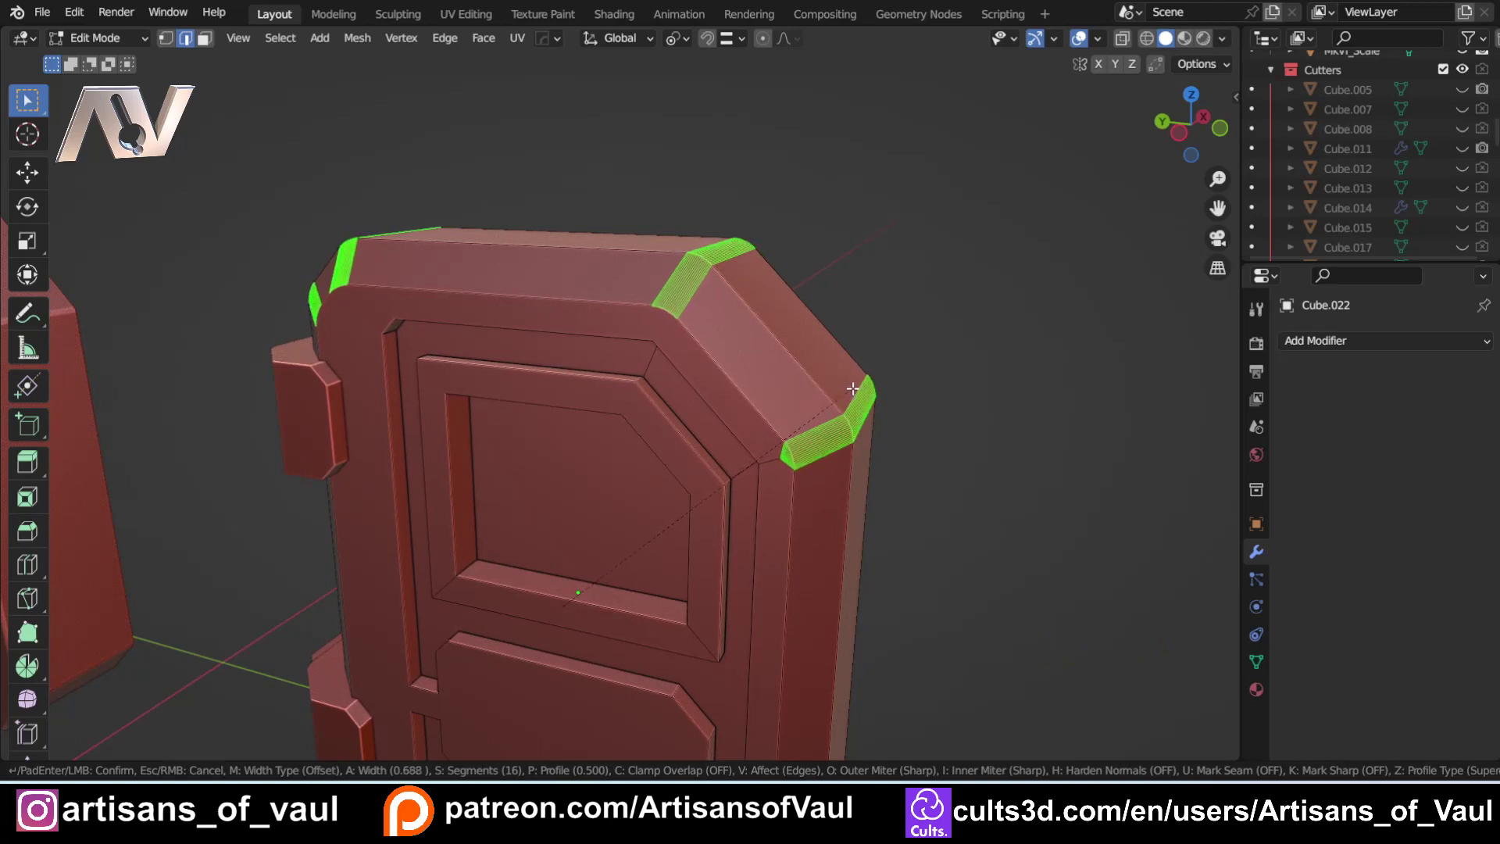
left_click(852, 389)
key("Tab")
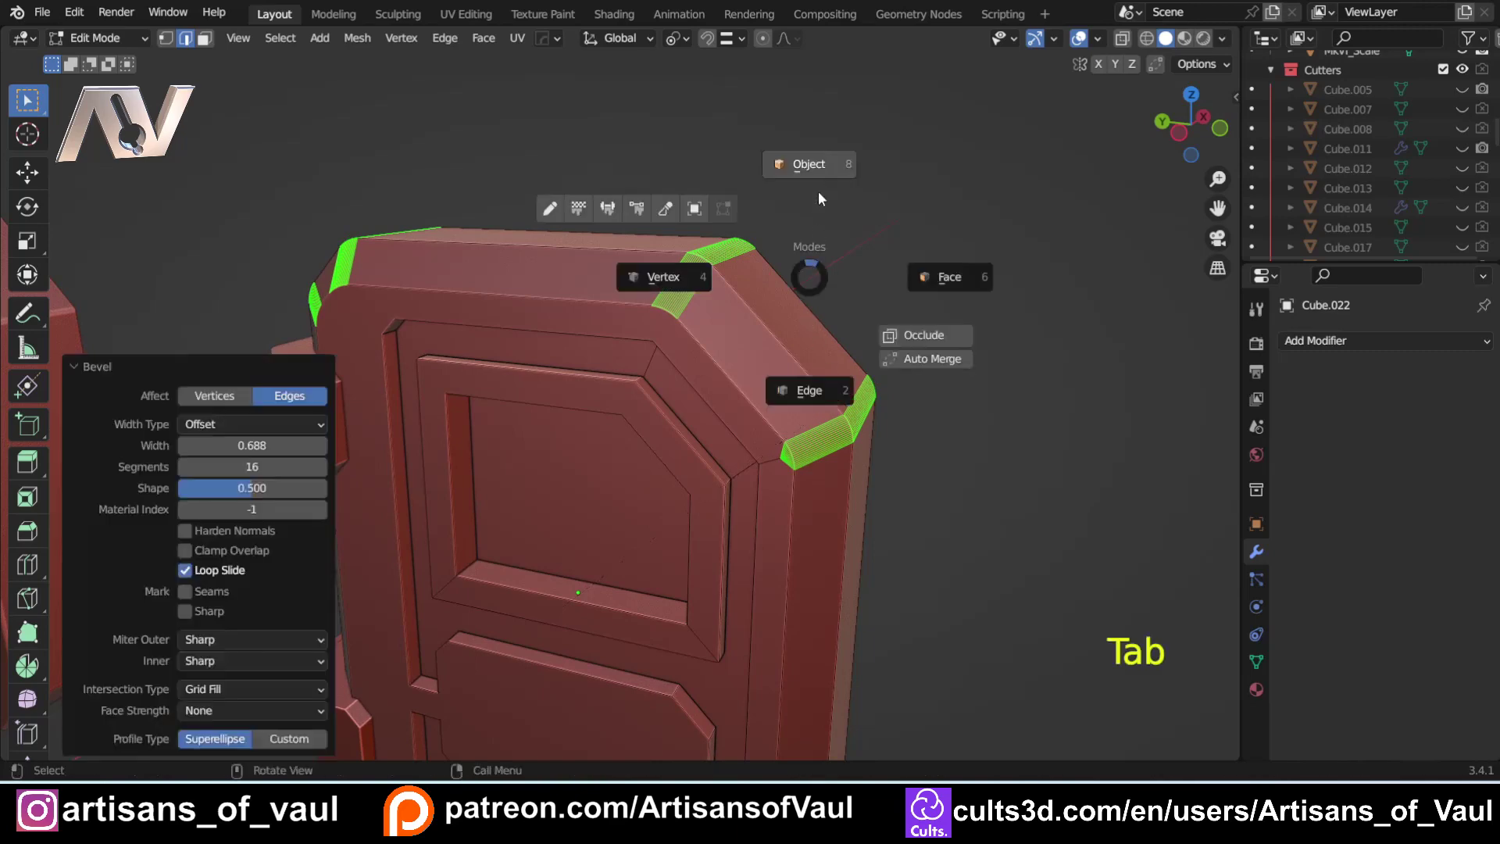
- Inspect the second door's rounded corners and chamfered outline from several angles
scroll(859, 391, "down", 3)
middle_click_drag(868, 442, 848, 428)
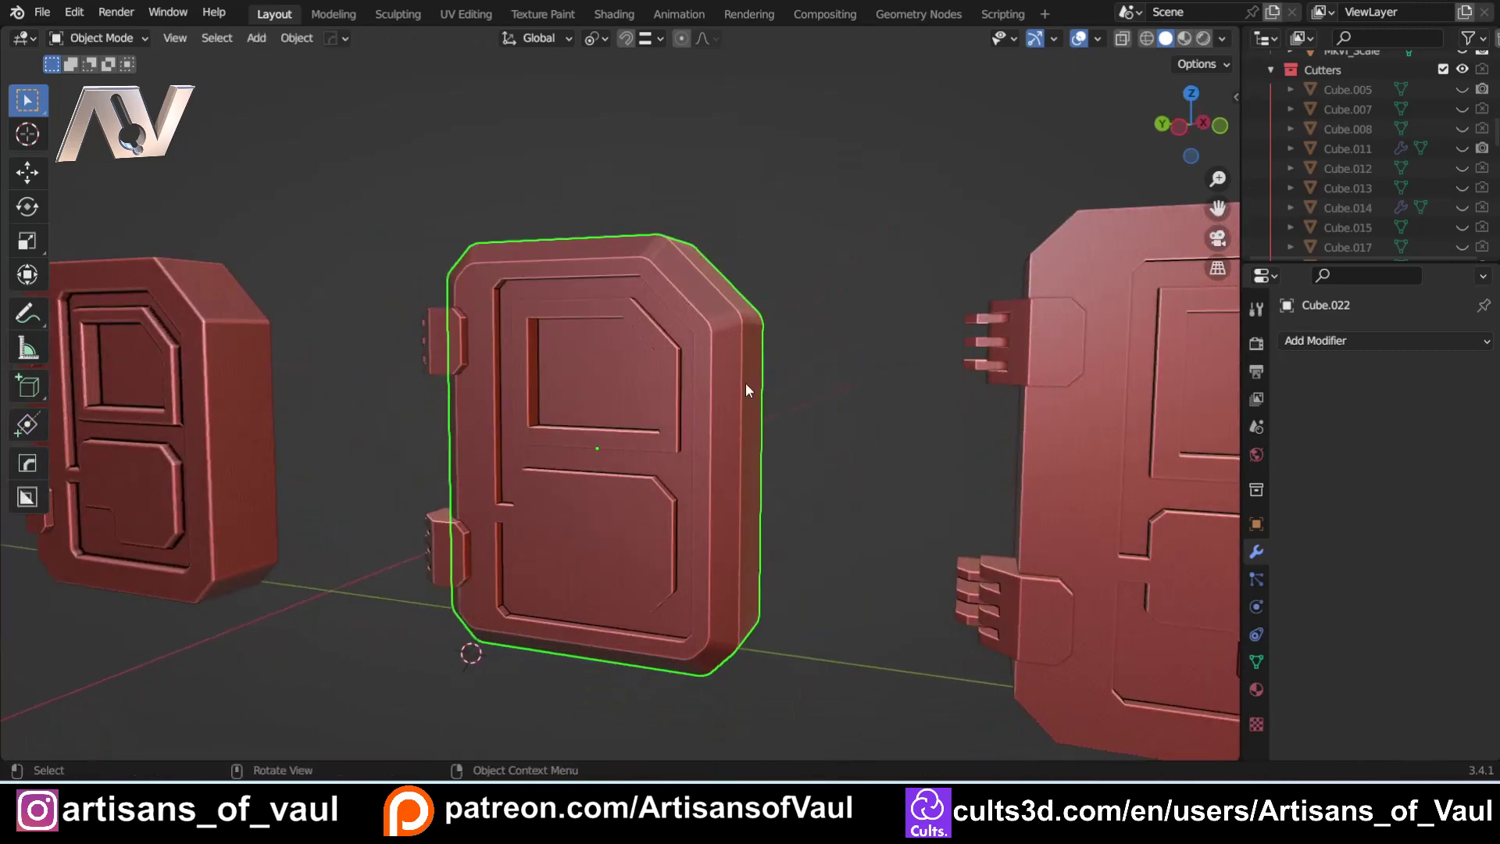
middle_click_drag(745, 383, 725, 419)
scroll(724, 418, "up", 2)
scroll(725, 424, "up", 2)
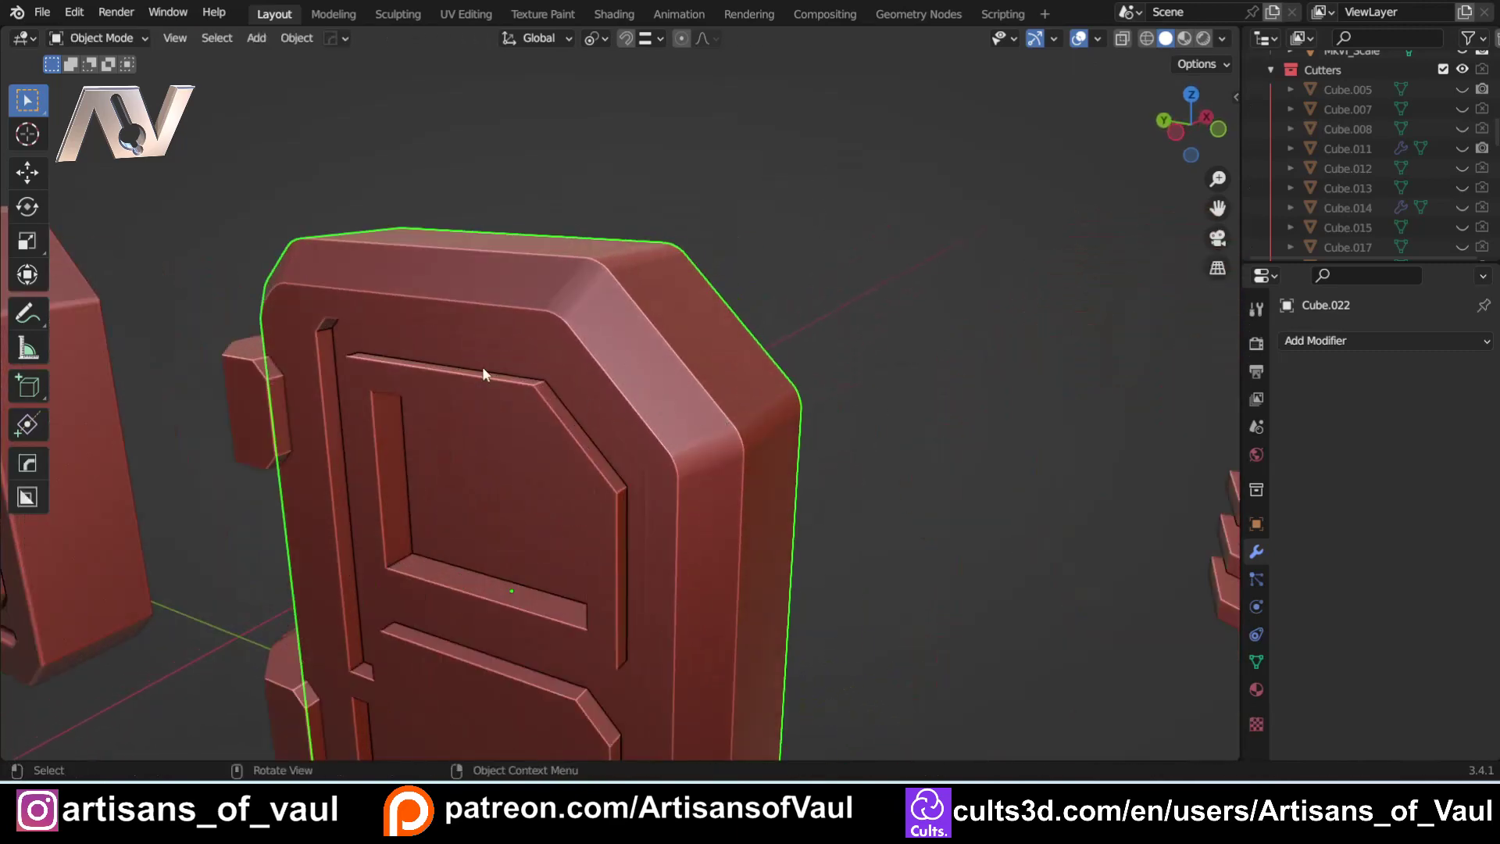
middle_click_drag(625, 406, 585, 310)
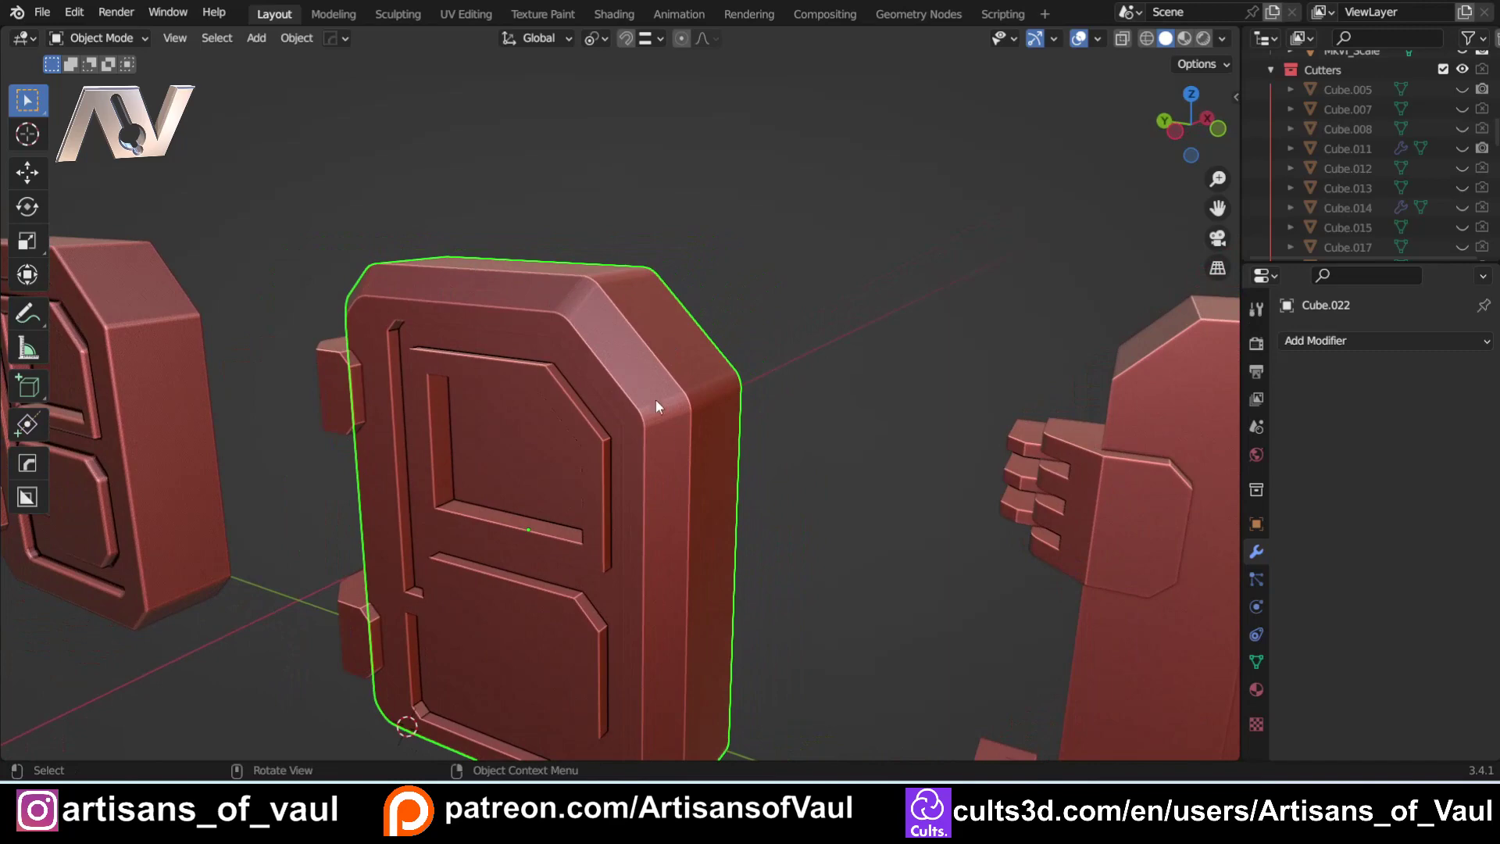
- Bevel the front outline edge loop of the third door with a width of 2.036 and 1 segment
middle_click_drag(631, 423, 783, 315)
left_click(914, 373)
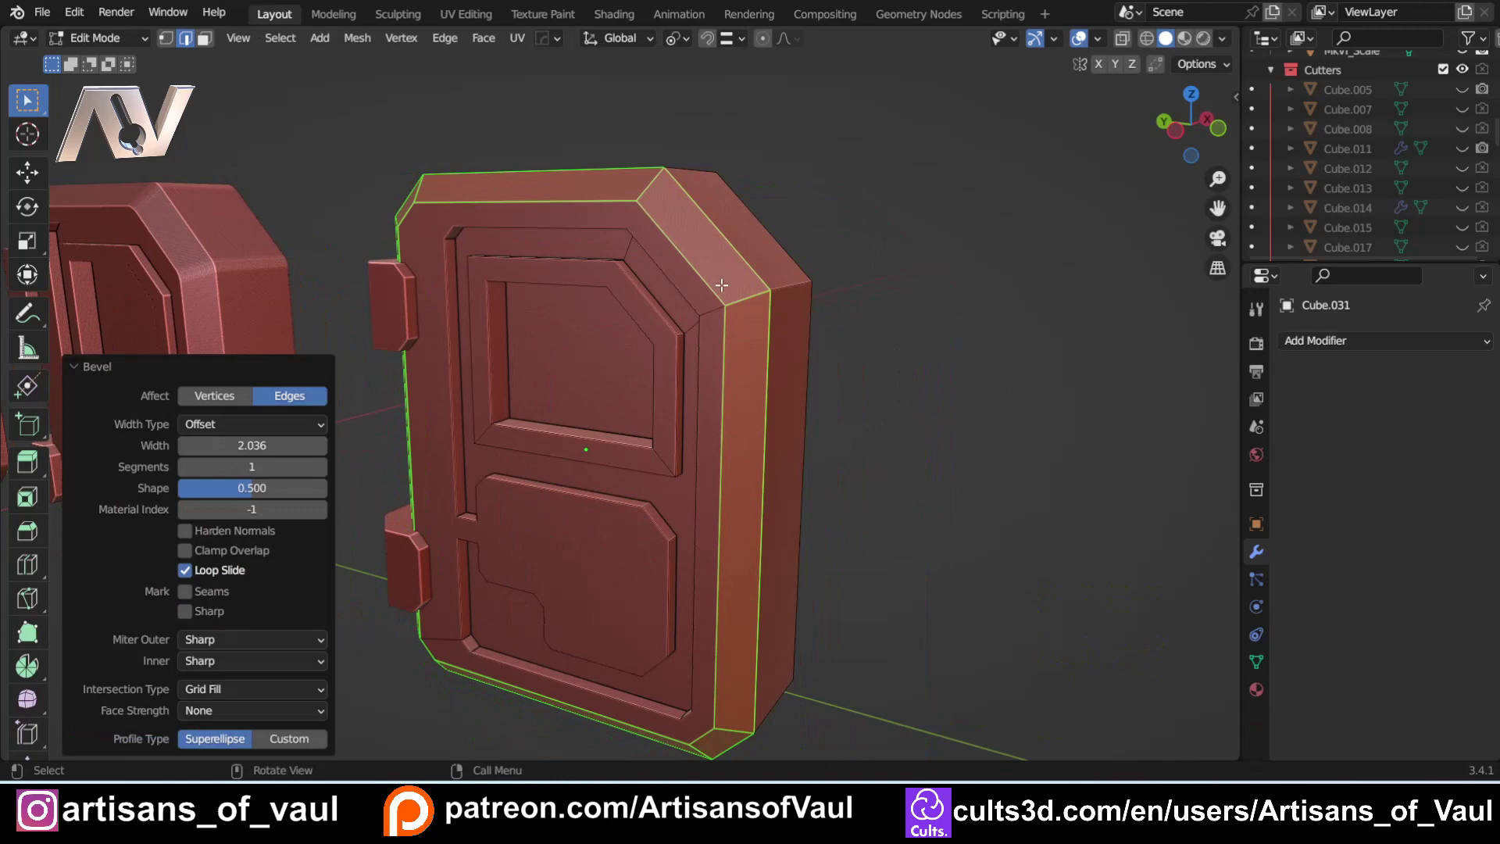
- Select the short edges at the third door's outline corners and bevel them with a width of 1.103 and 16 segments
middle_click_drag(721, 285, 789, 235)
left_click(774, 497)
left_click(811, 461, "shift")
left_click(717, 324, "shift")
middle_click_drag(782, 500, 756, 388, "shift")
left_click(756, 388, "shift")
key("ctrl+b")
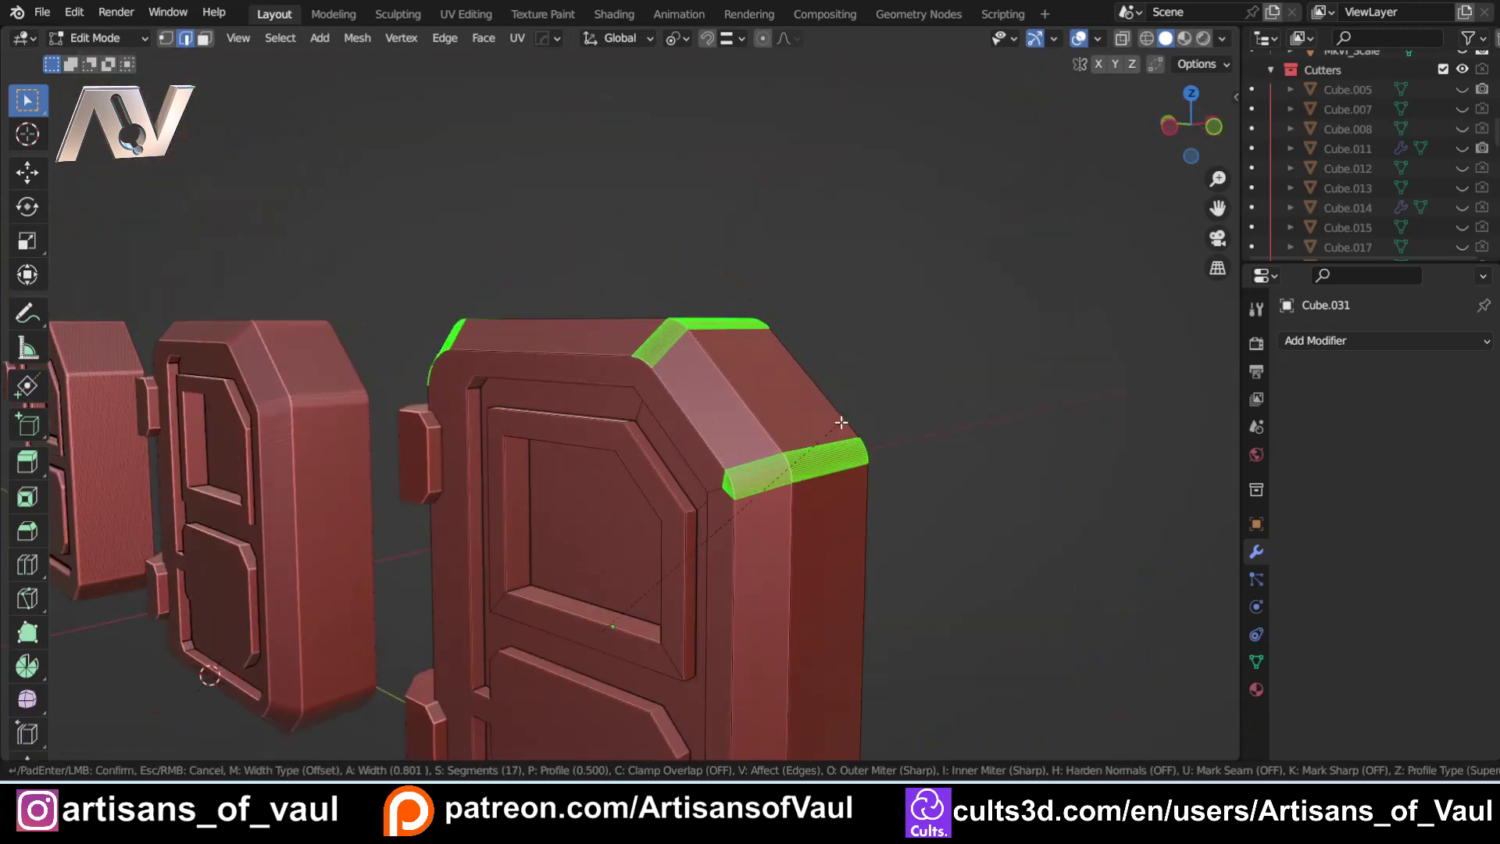
left_click(841, 425)
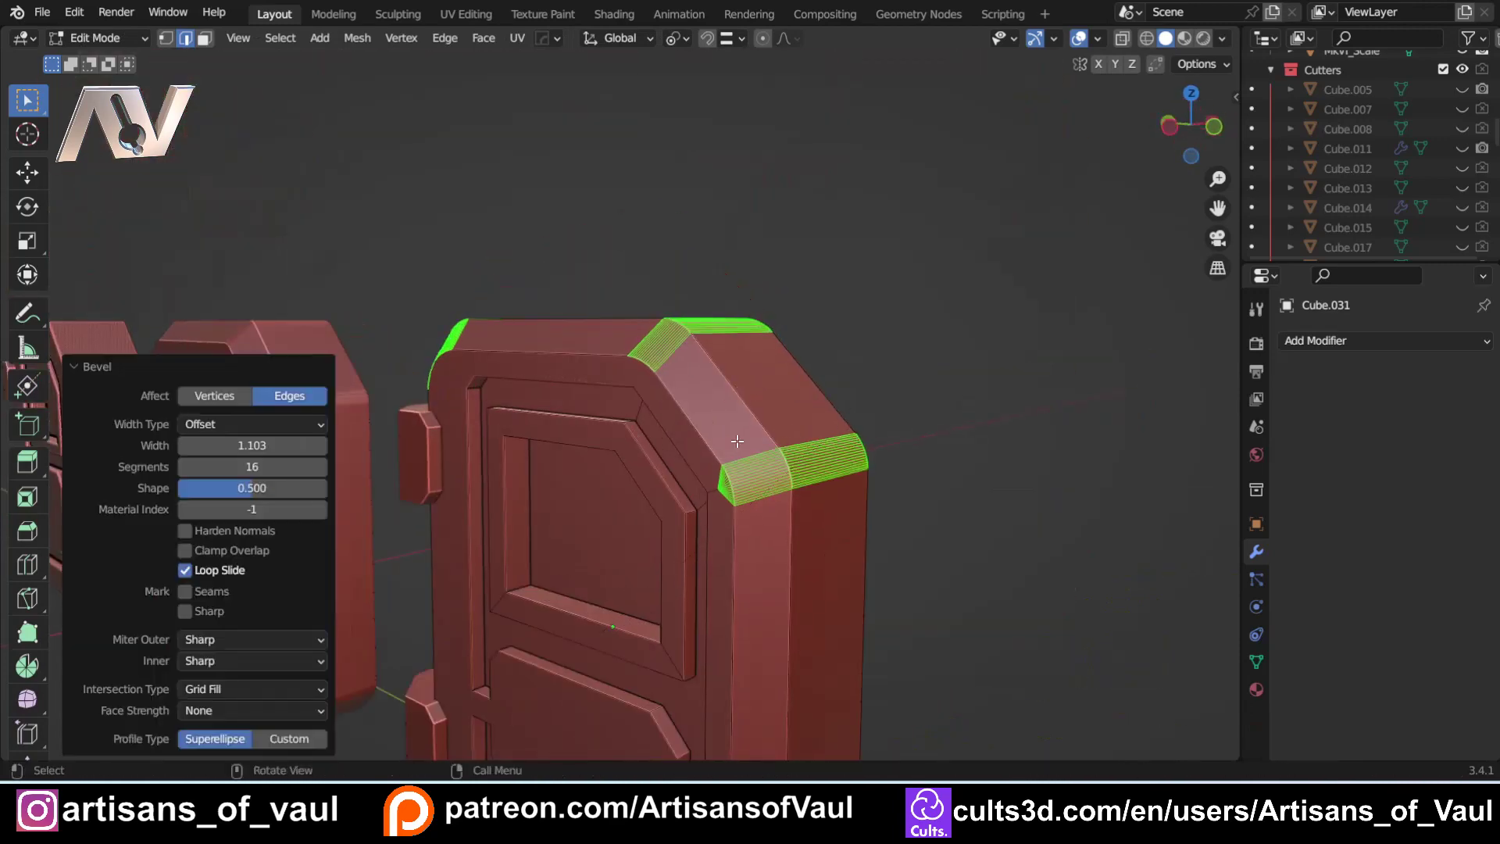
- Clean the third door's mesh and select the edge loops along both sides of its front chamfer
middle_click_drag(738, 441, 778, 420)
key("q")
left_click(773, 318)
left_click(766, 258, "alt")
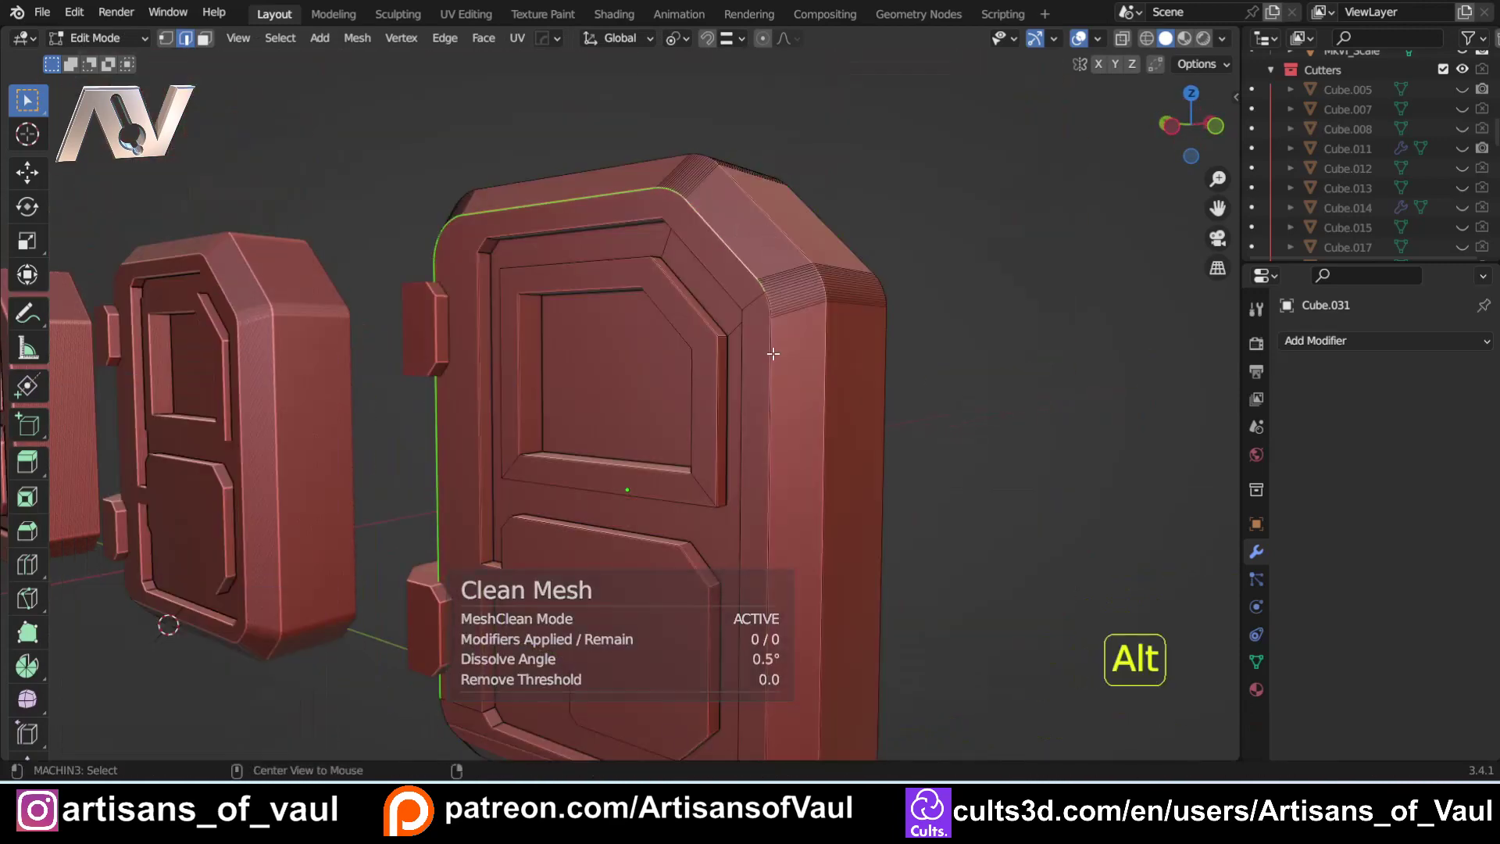
left_click(790, 415, "alt+shift")
left_click(821, 452, "alt+shift")
- Bevel the selected chamfer loops with a width of about 0.665 and 16 segments, and return to Object Mode
scroll(821, 451, "down", 3)
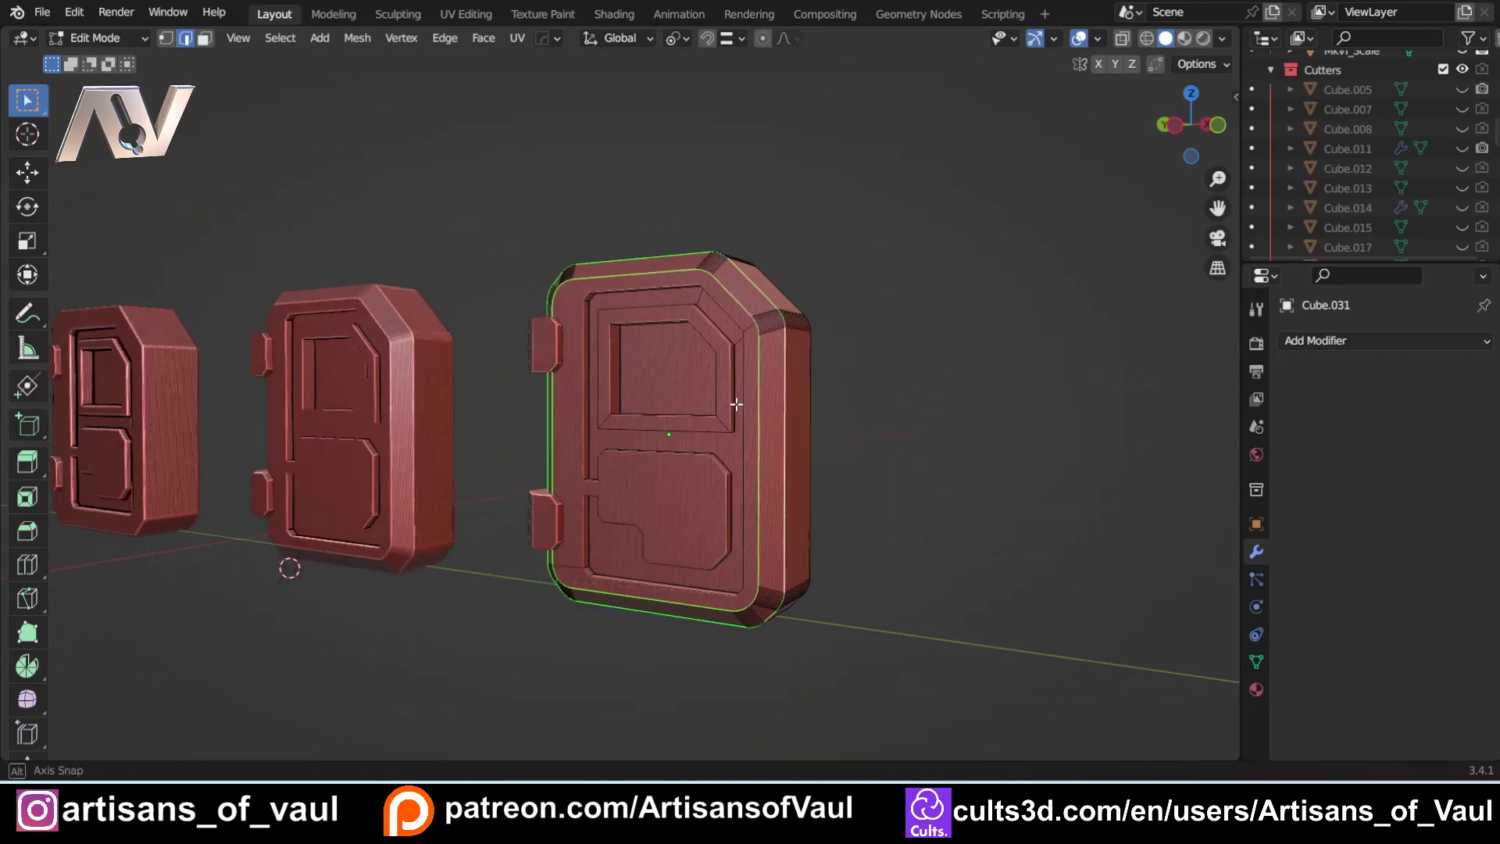
middle_click_drag(821, 451, 666, 446)
scroll(665, 445, "up", 1)
middle_click_drag(406, 469, 667, 405, "shift")
scroll(462, 465, "up", 1)
key("ctrl+b")
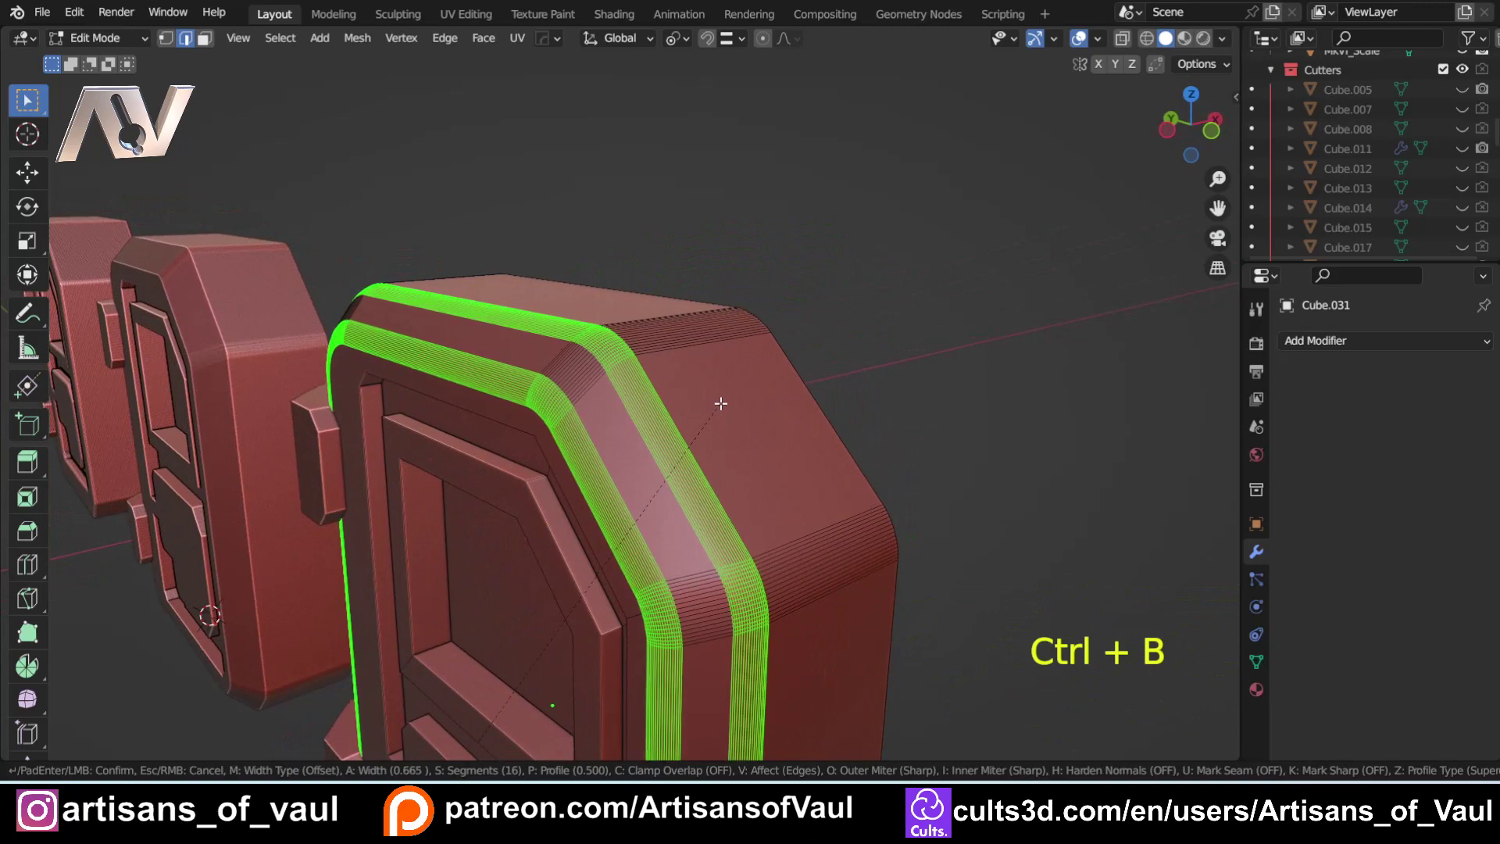
left_click(720, 403)
middle_click_drag(720, 403, 747, 385)
key("Tab")
- Add a 30° angle-limited Bevel modifier with 3 segments and width 0.0691 to the second and third doors
left_click(850, 301)
middle_click_drag(478, 288, 513, 270)
scroll(513, 271, "down", 1)
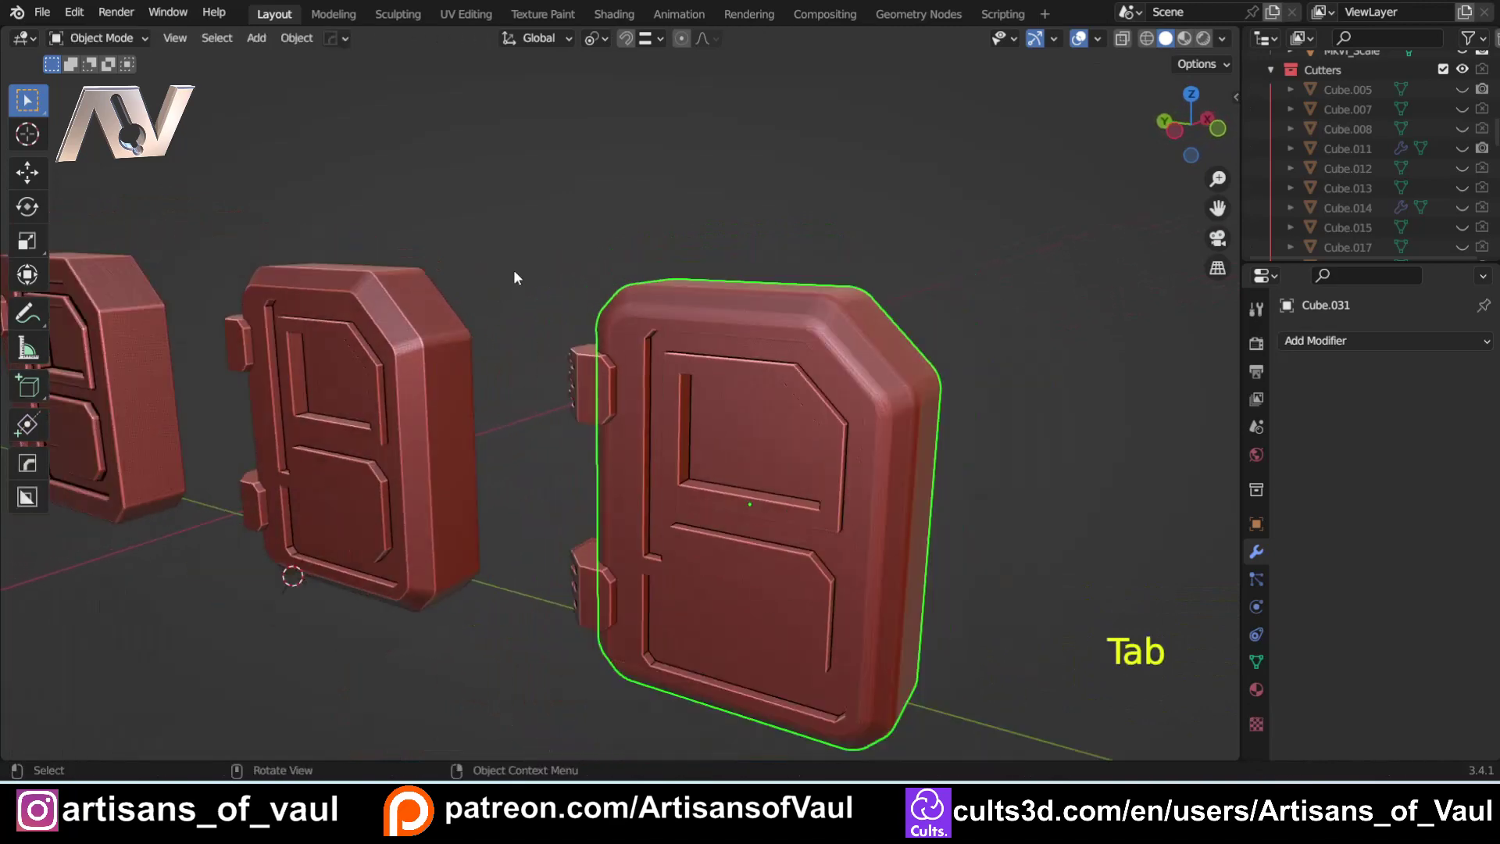
middle_click_drag(500, 336, 512, 328)
left_click(493, 356)
left_click(791, 373, "shift")
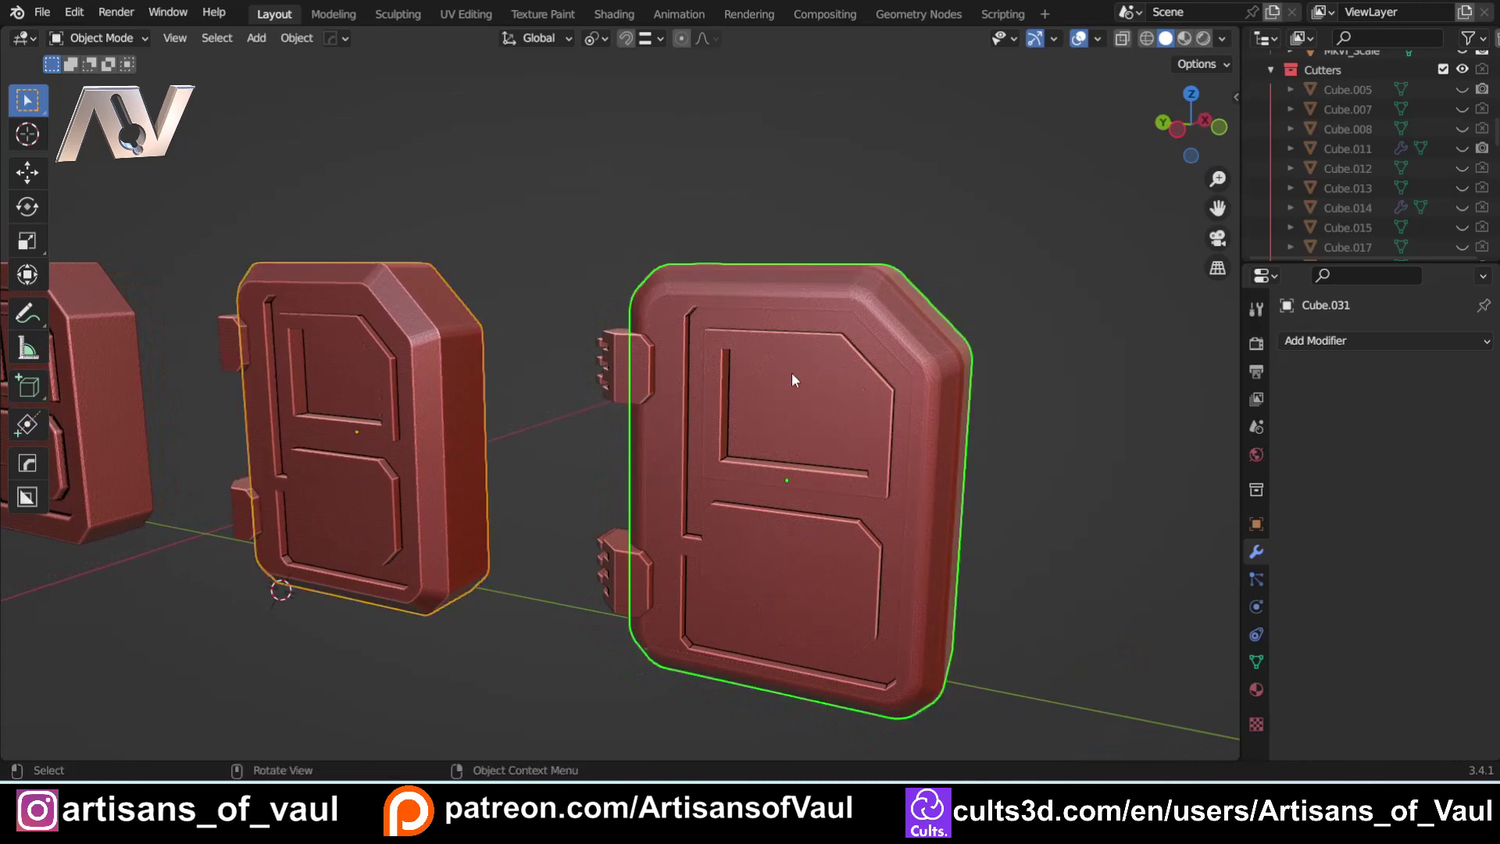
key("q")
left_click(762, 195)
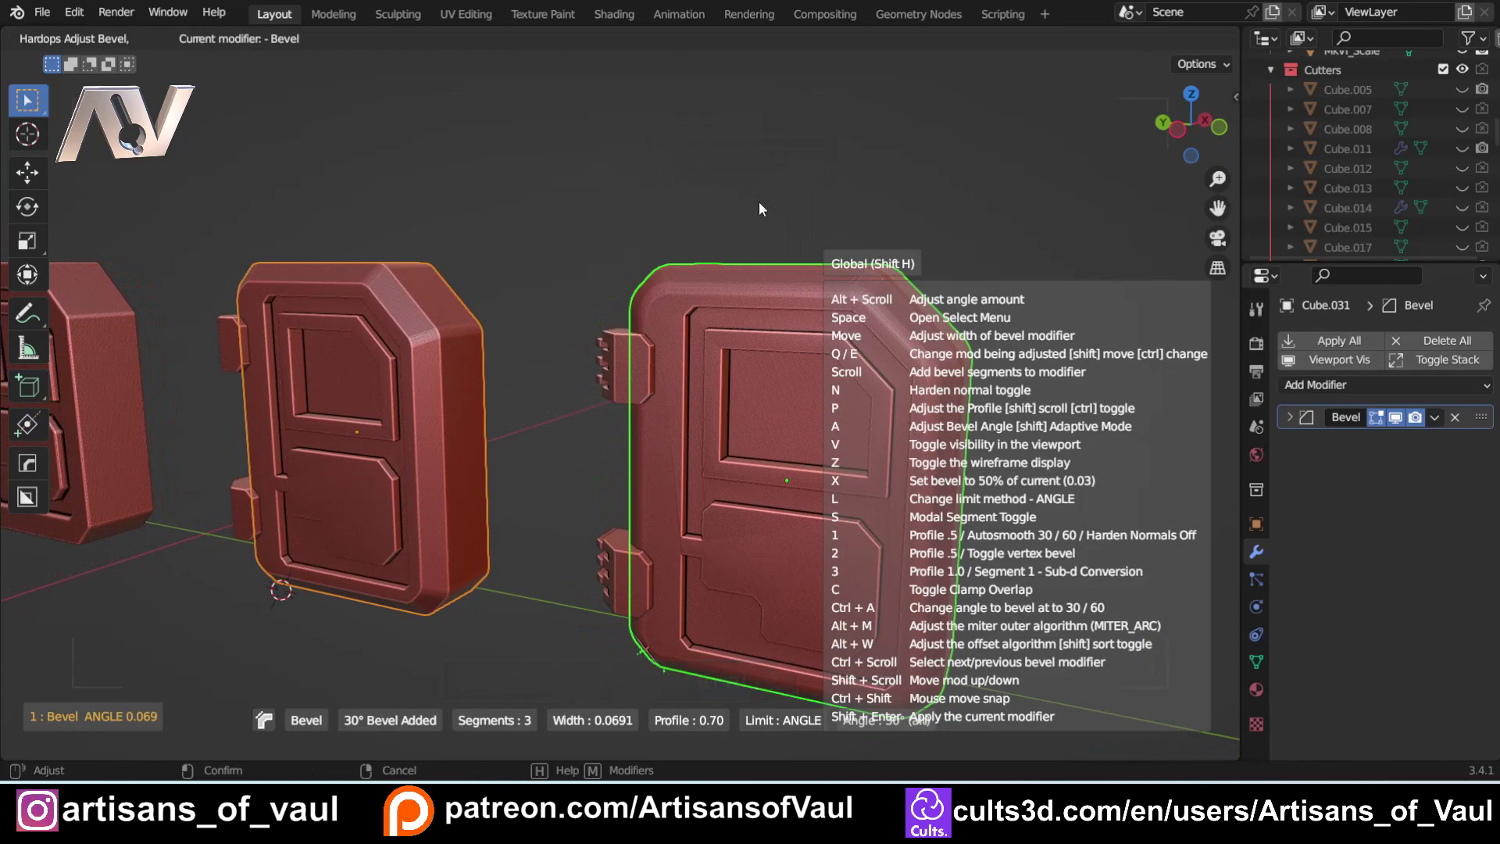
left_click(758, 203)
- Deselect the doors and examine the second door's chamfered outline and fine edge bevels from several angles
middle_click_drag(435, 508, 648, 368)
left_click(667, 278)
middle_click_drag(668, 285, 654, 307)
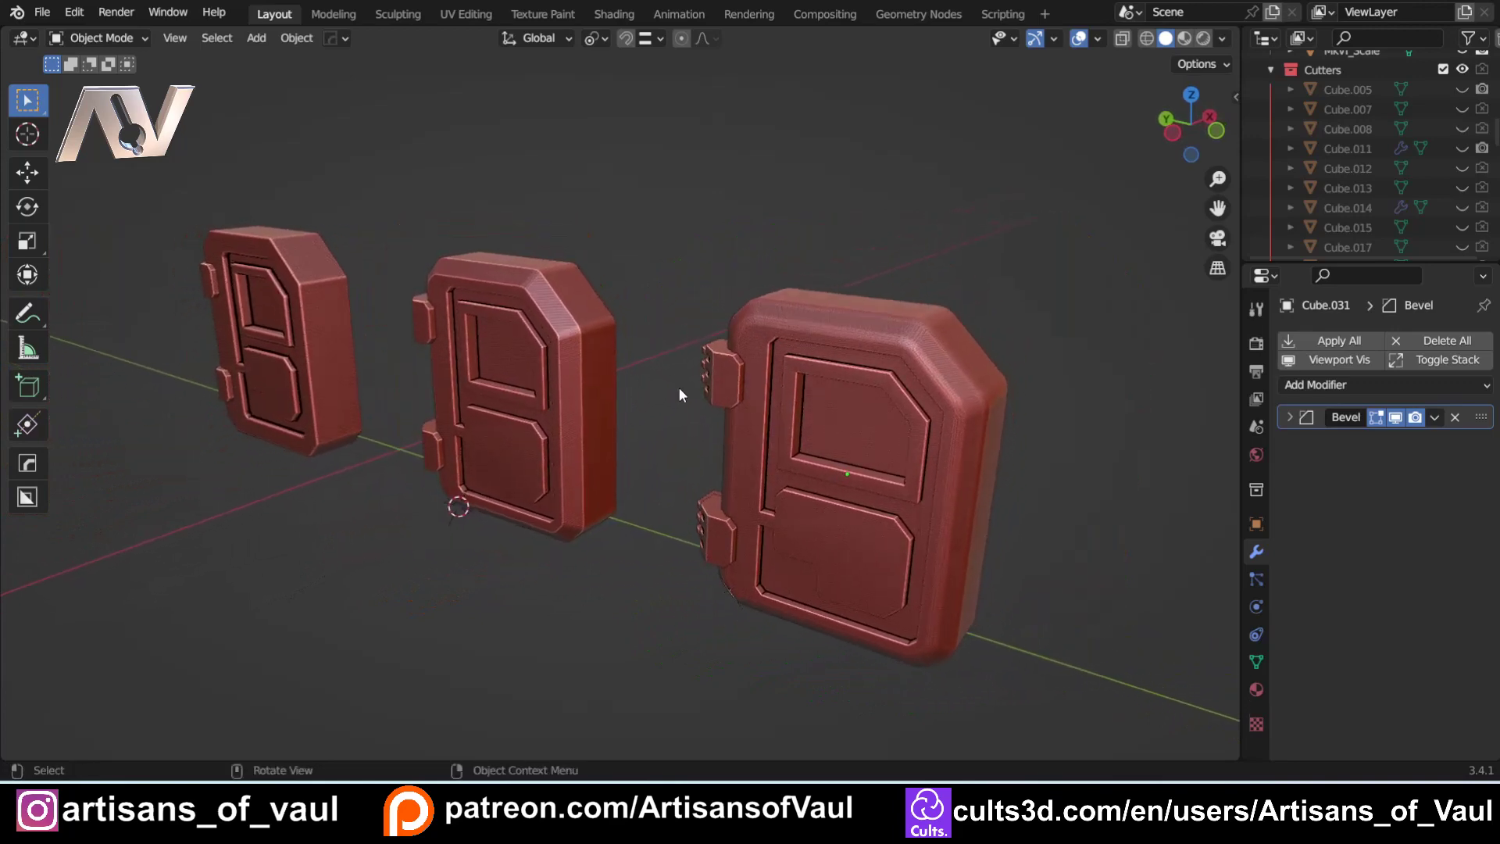
middle_click_drag(680, 395, 688, 387)
middle_click_drag(698, 366, 756, 367)
middle_click_drag(335, 388, 329, 464, "shift")
scroll(612, 435, "up", 2)
scroll(596, 477, "up", 2)
scroll(763, 518, "down", 3)
scroll(571, 455, "up", 3)
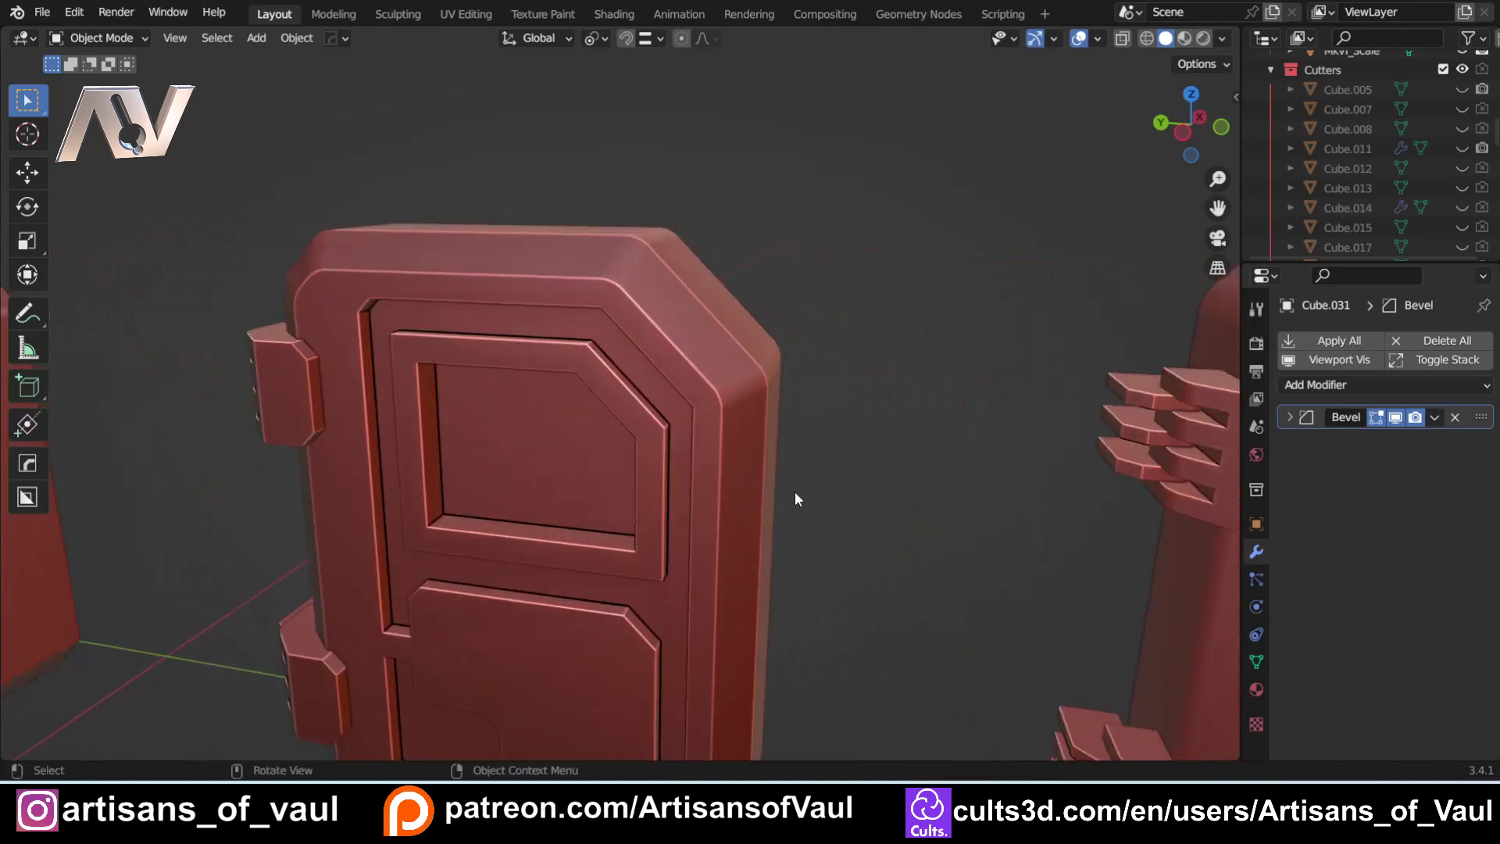
middle_click_drag(793, 498, 616, 422)
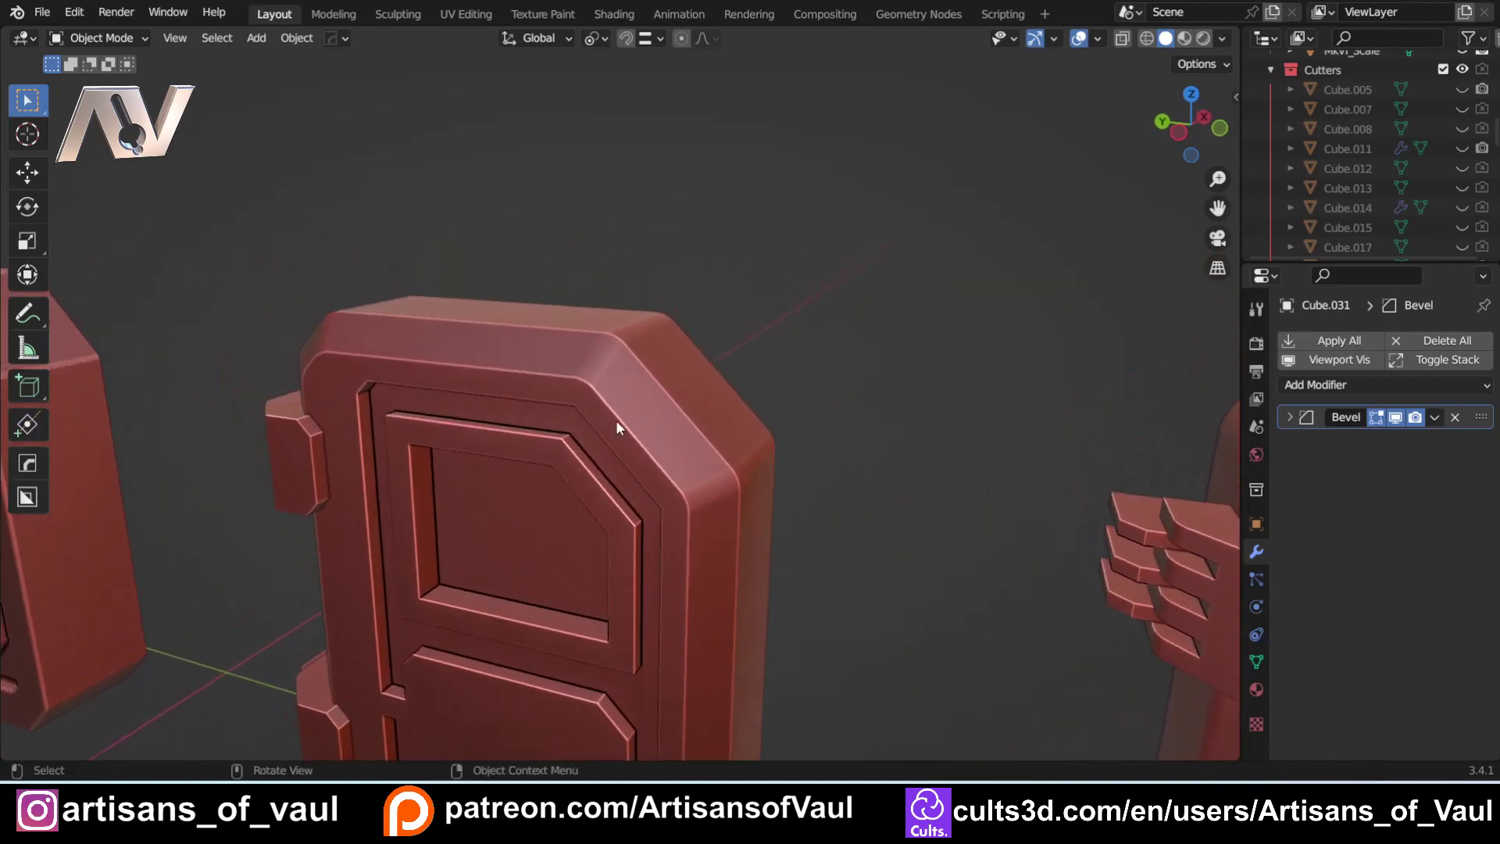
- Examine the third door's softened front outline, upper corners and lower hinge-side corner up close
scroll(844, 495, "down", 3)
middle_click_drag(843, 495, 696, 433, "shift")
scroll(546, 429, "up", 4)
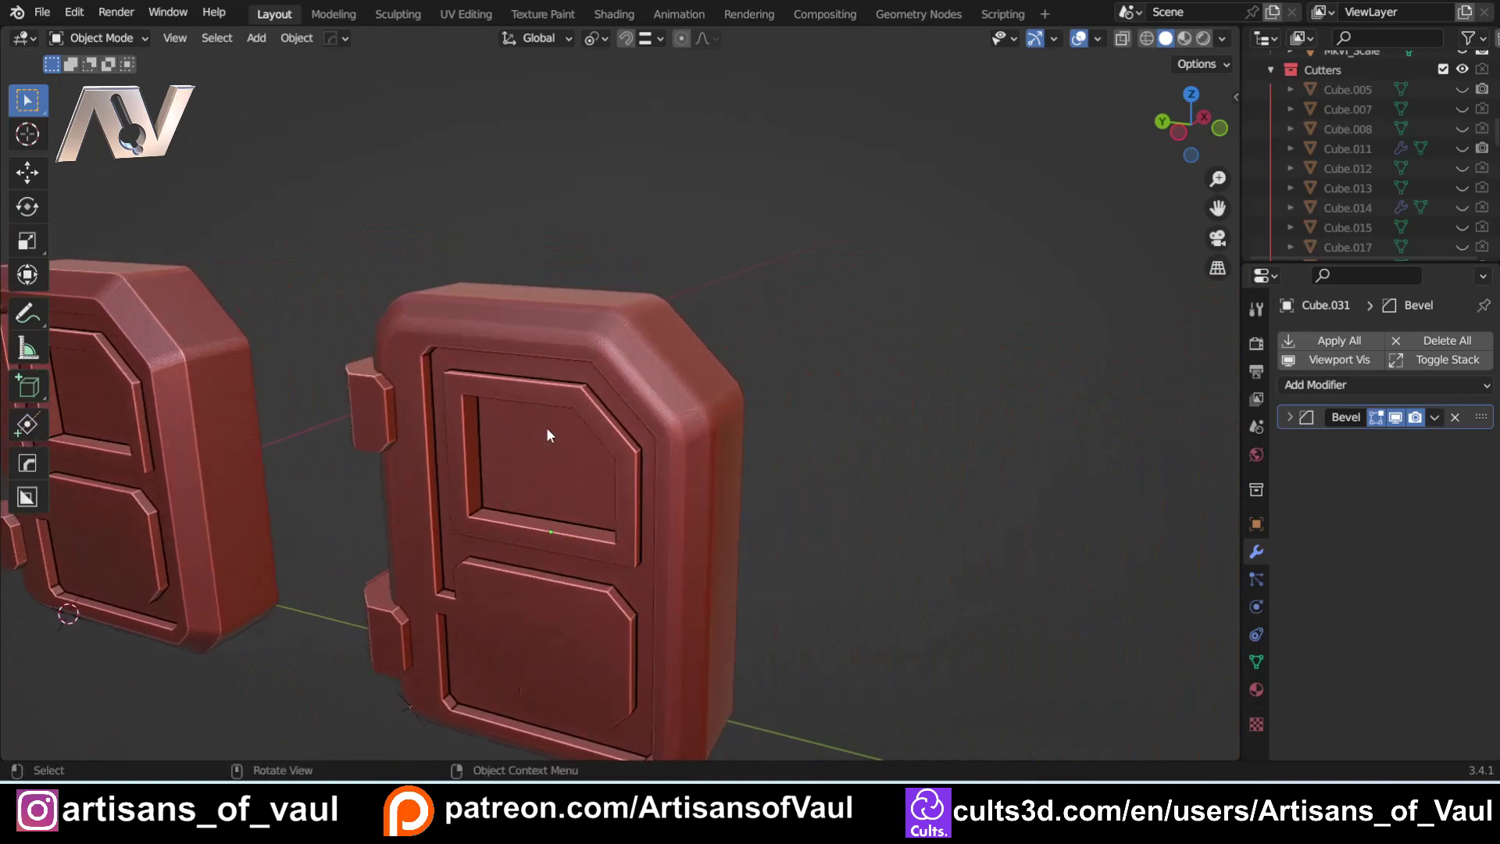
middle_click_drag(597, 436, 627, 396)
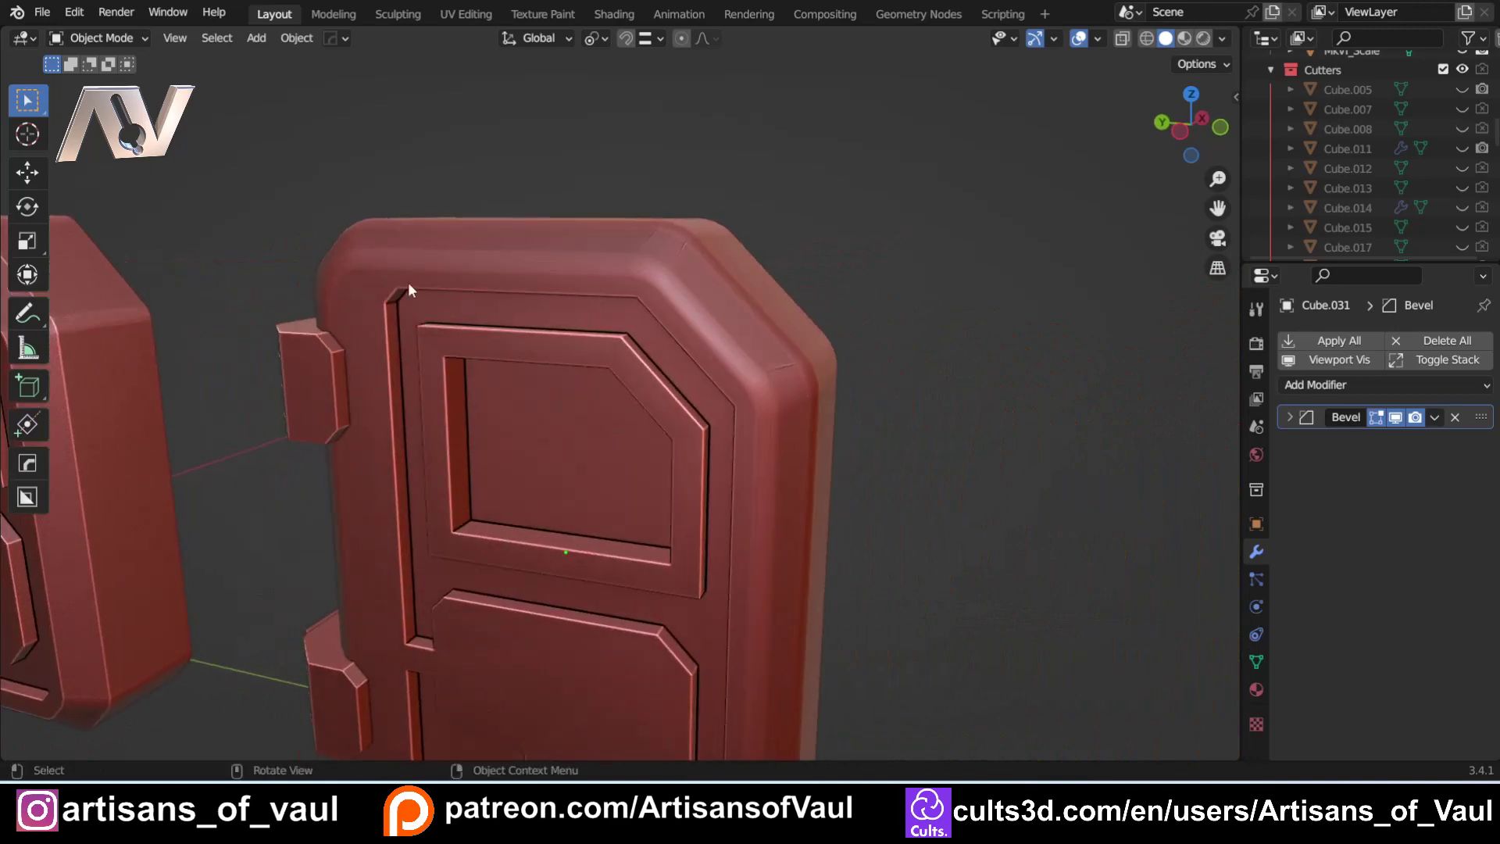
scroll(820, 444, "down", 2)
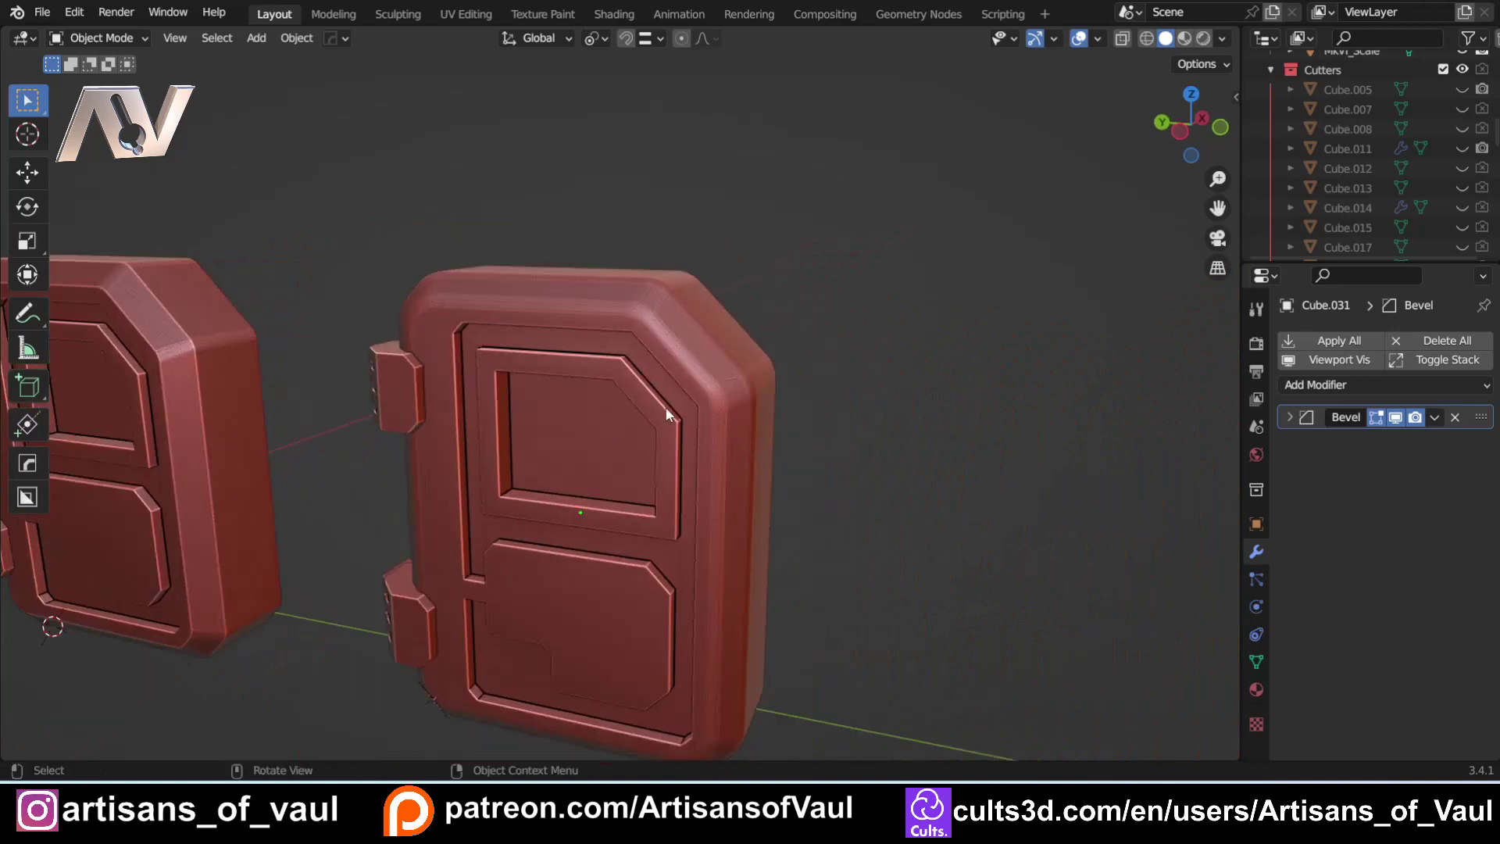
middle_click_drag(667, 412, 719, 432, "shift")
middle_click_drag(631, 730, 656, 476, "shift")
scroll(633, 539, "up", 3)
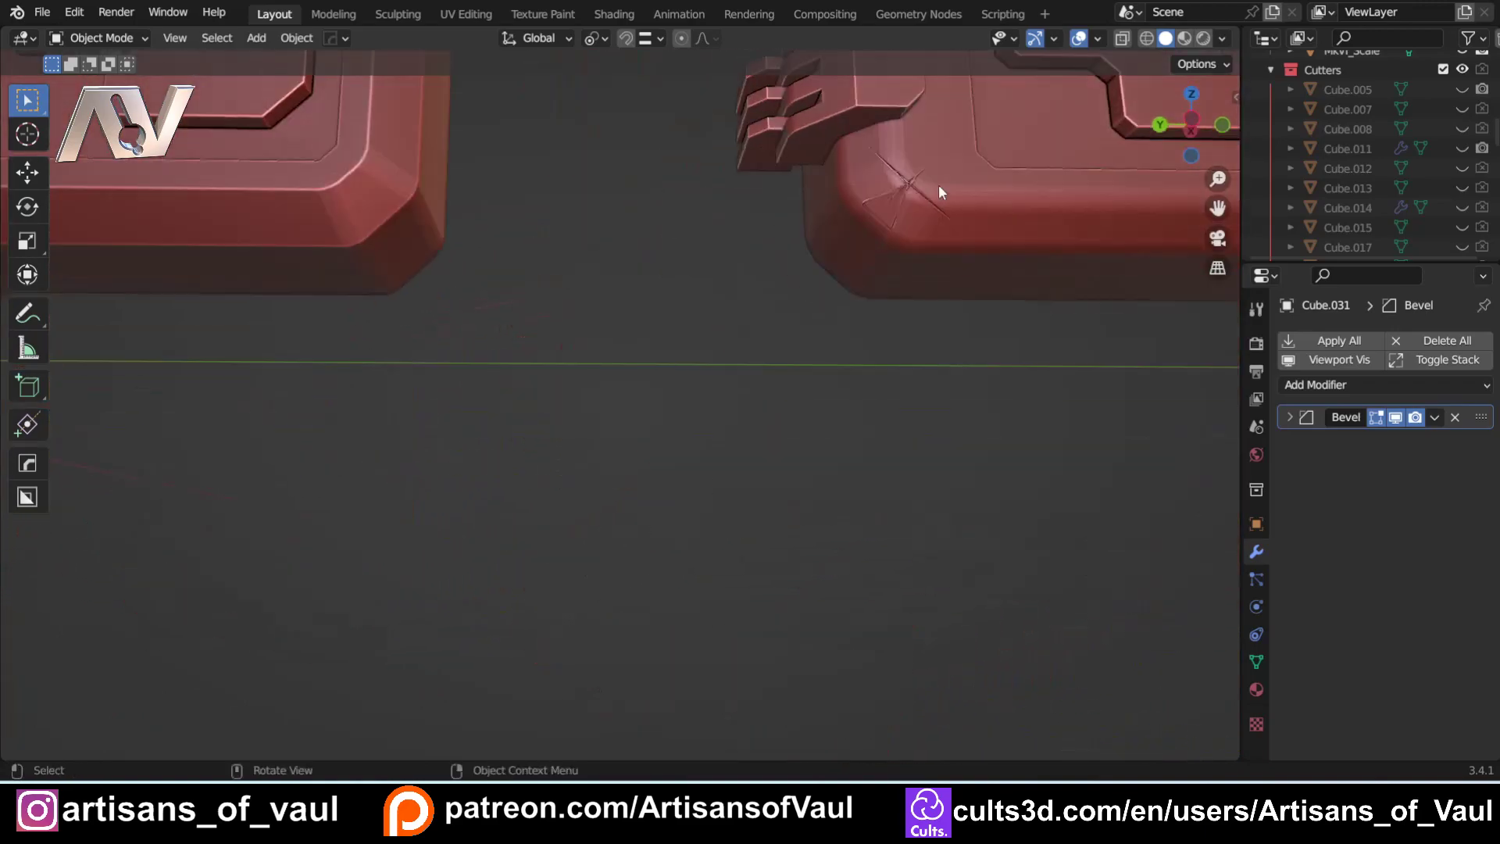
middle_click_drag(939, 186, 688, 382)
scroll(804, 352, "down", 3)
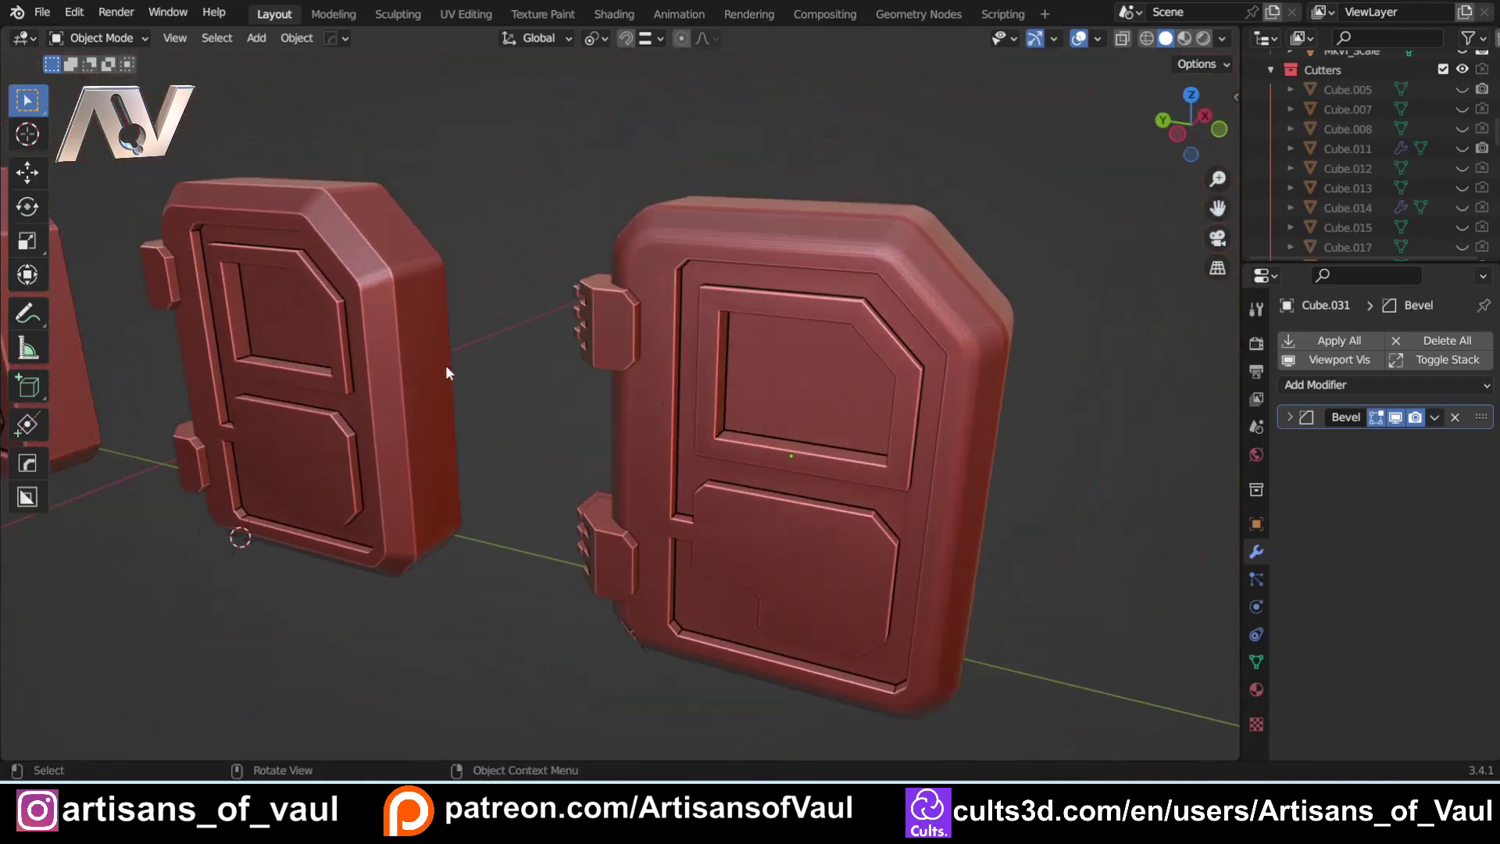
- Compare all three doors, highlighting the second and first in turn and framing the first to examine its edge bevels
middle_click_drag(506, 349, 534, 363, "shift")
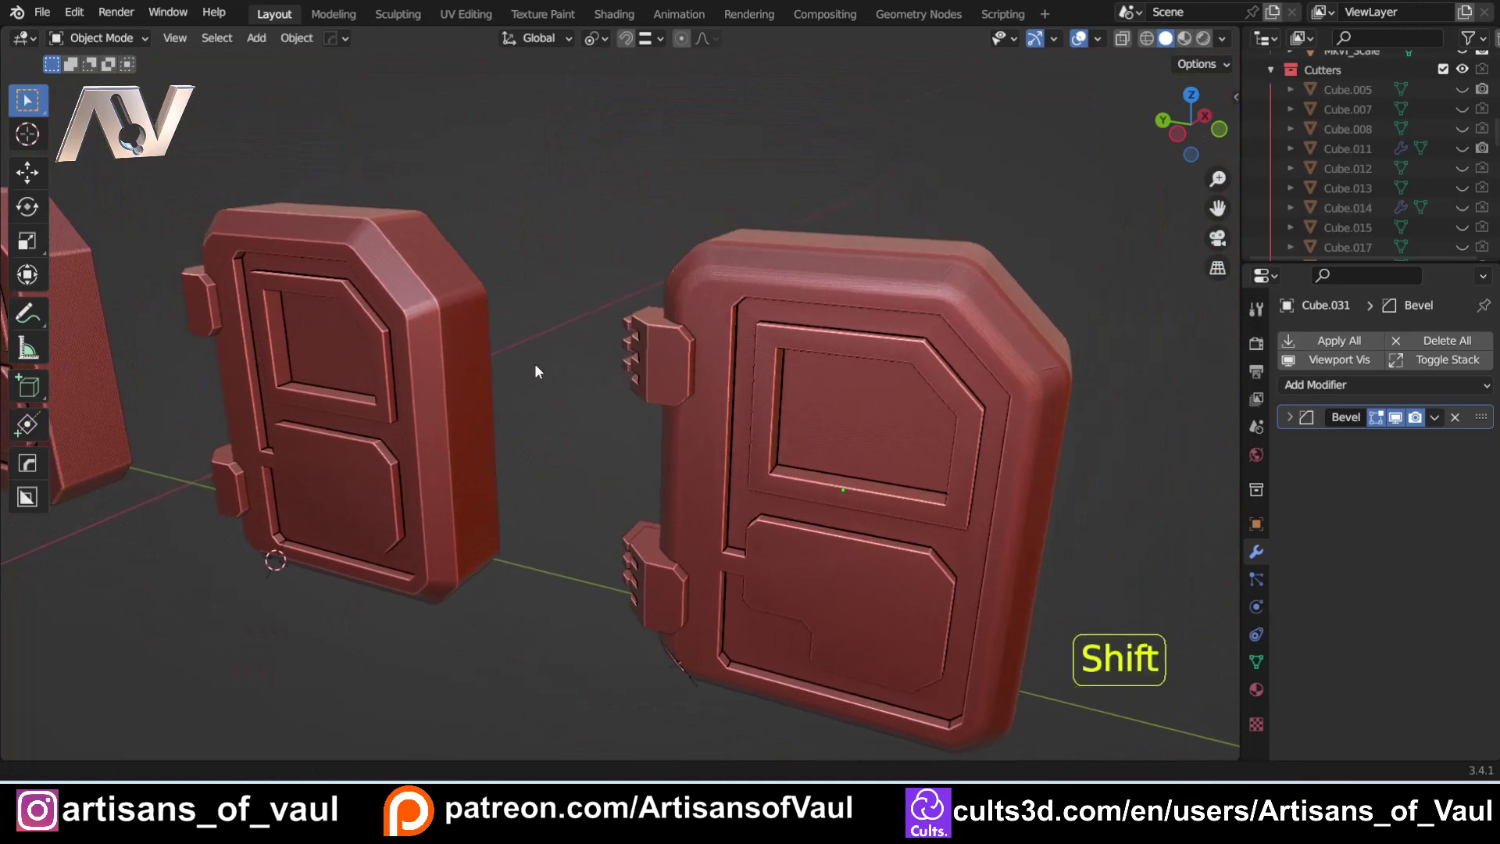
scroll(525, 386, "down", 2)
middle_click_drag(516, 414, 602, 433, "shift")
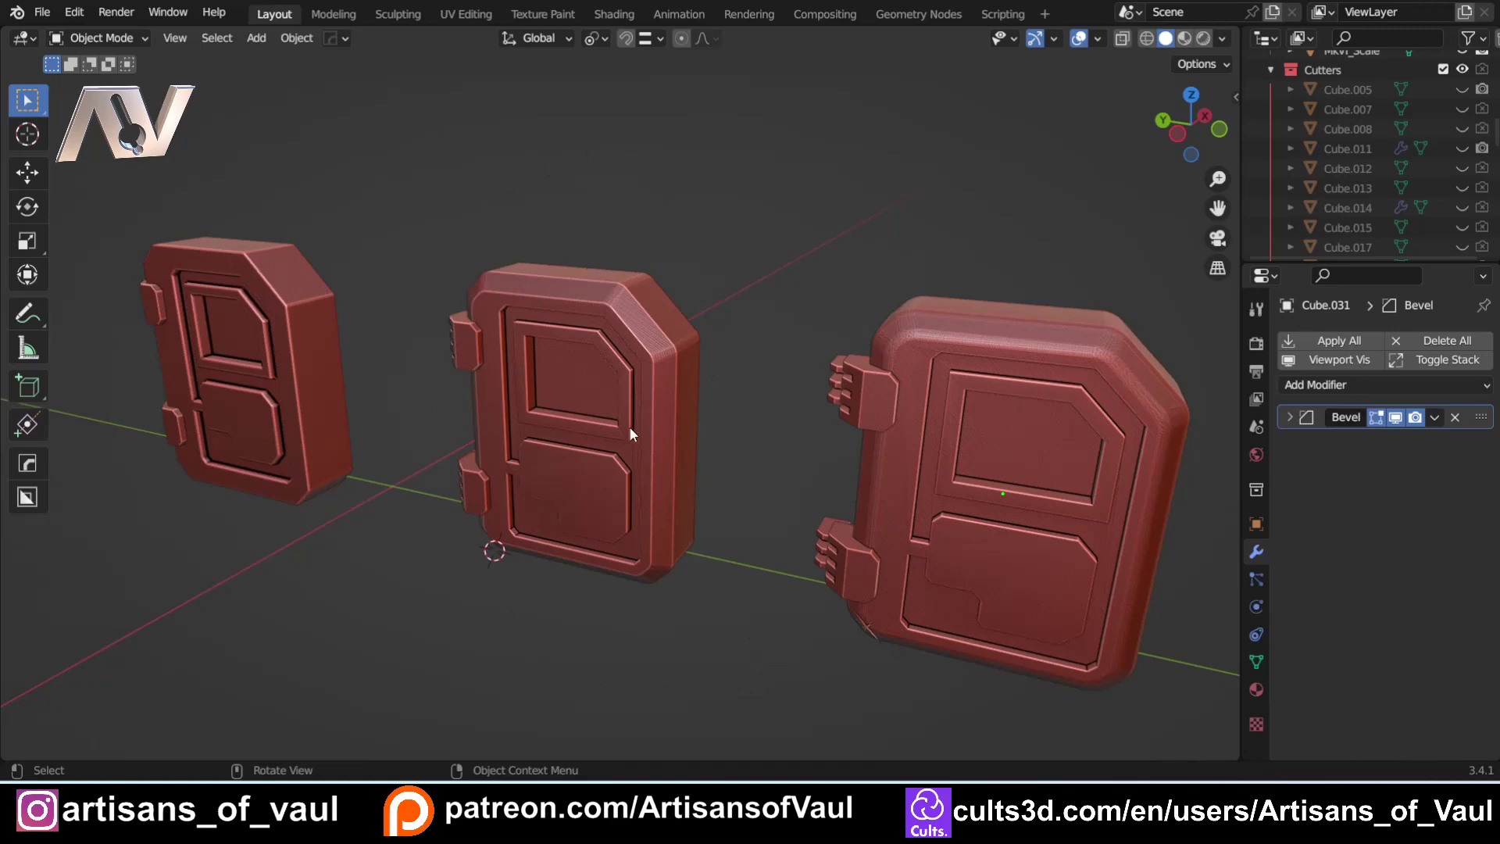
left_click(582, 299)
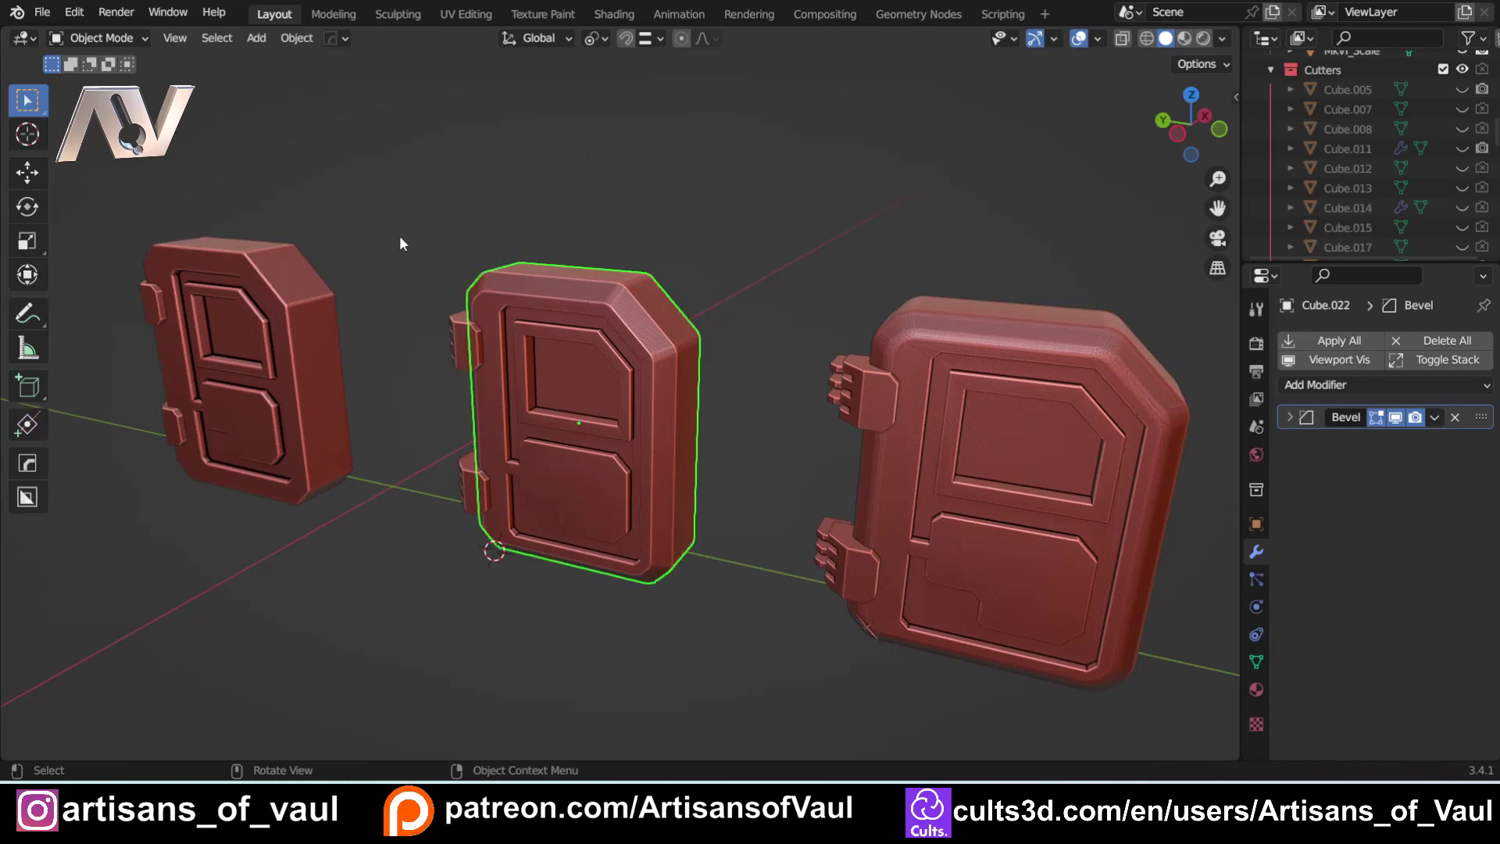
left_click(400, 238)
left_click(245, 266)
left_click(383, 407)
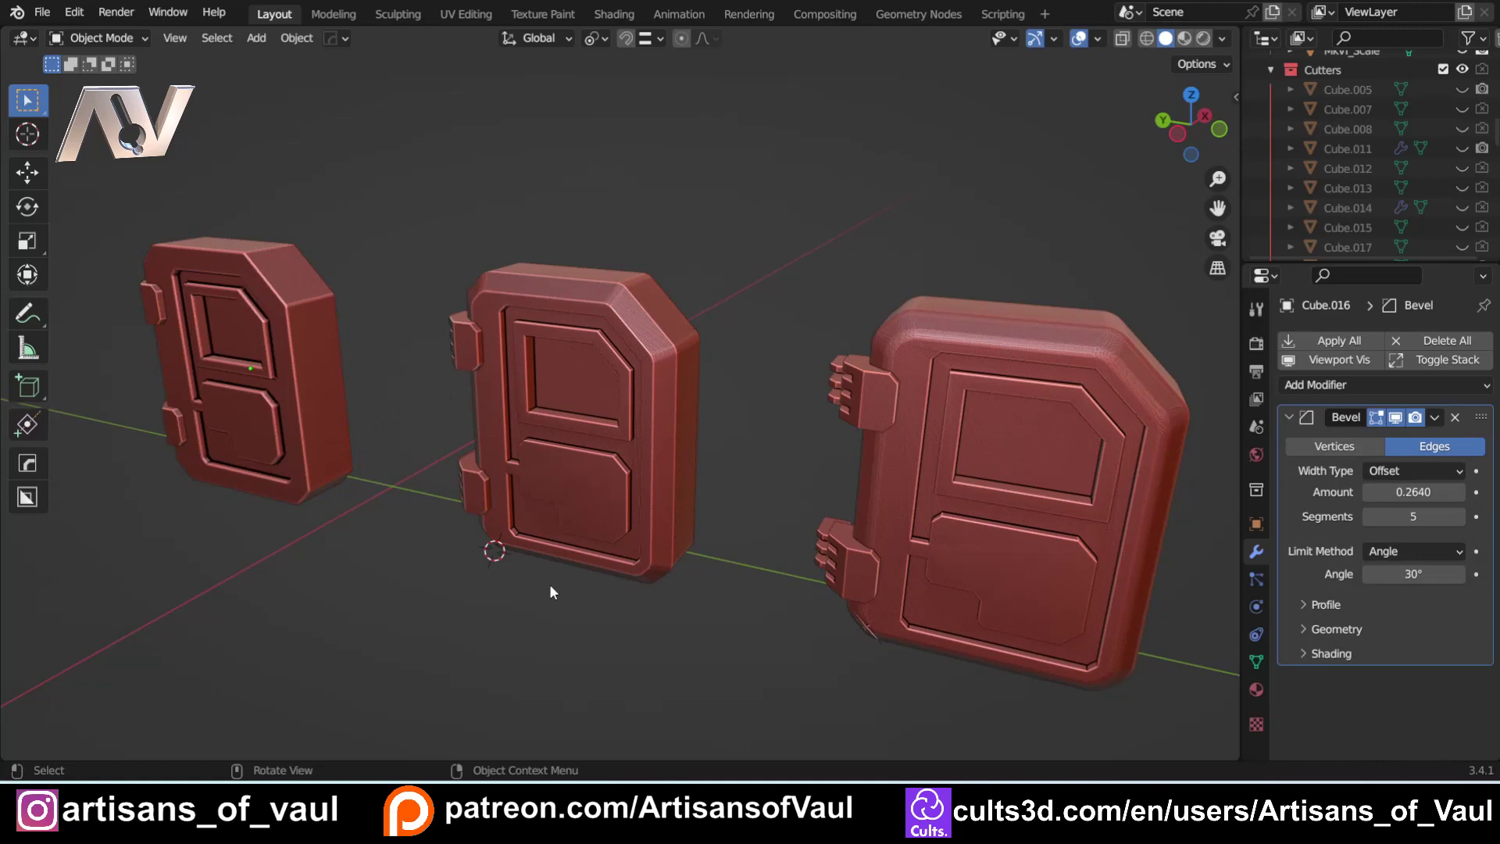
left_click(310, 326)
key("KP_Decimal")
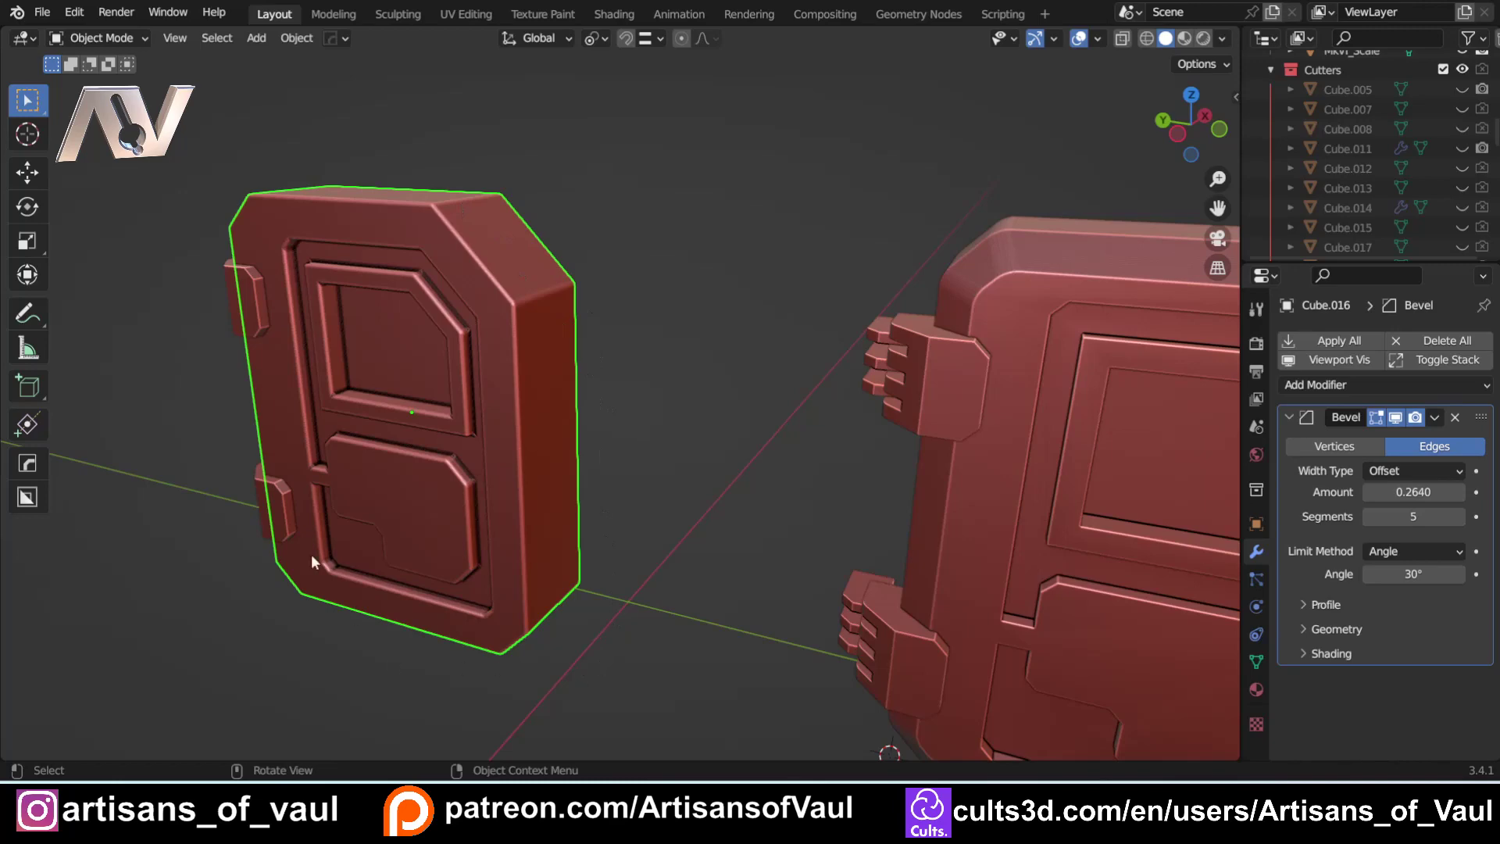
scroll(654, 407, "down", 3)
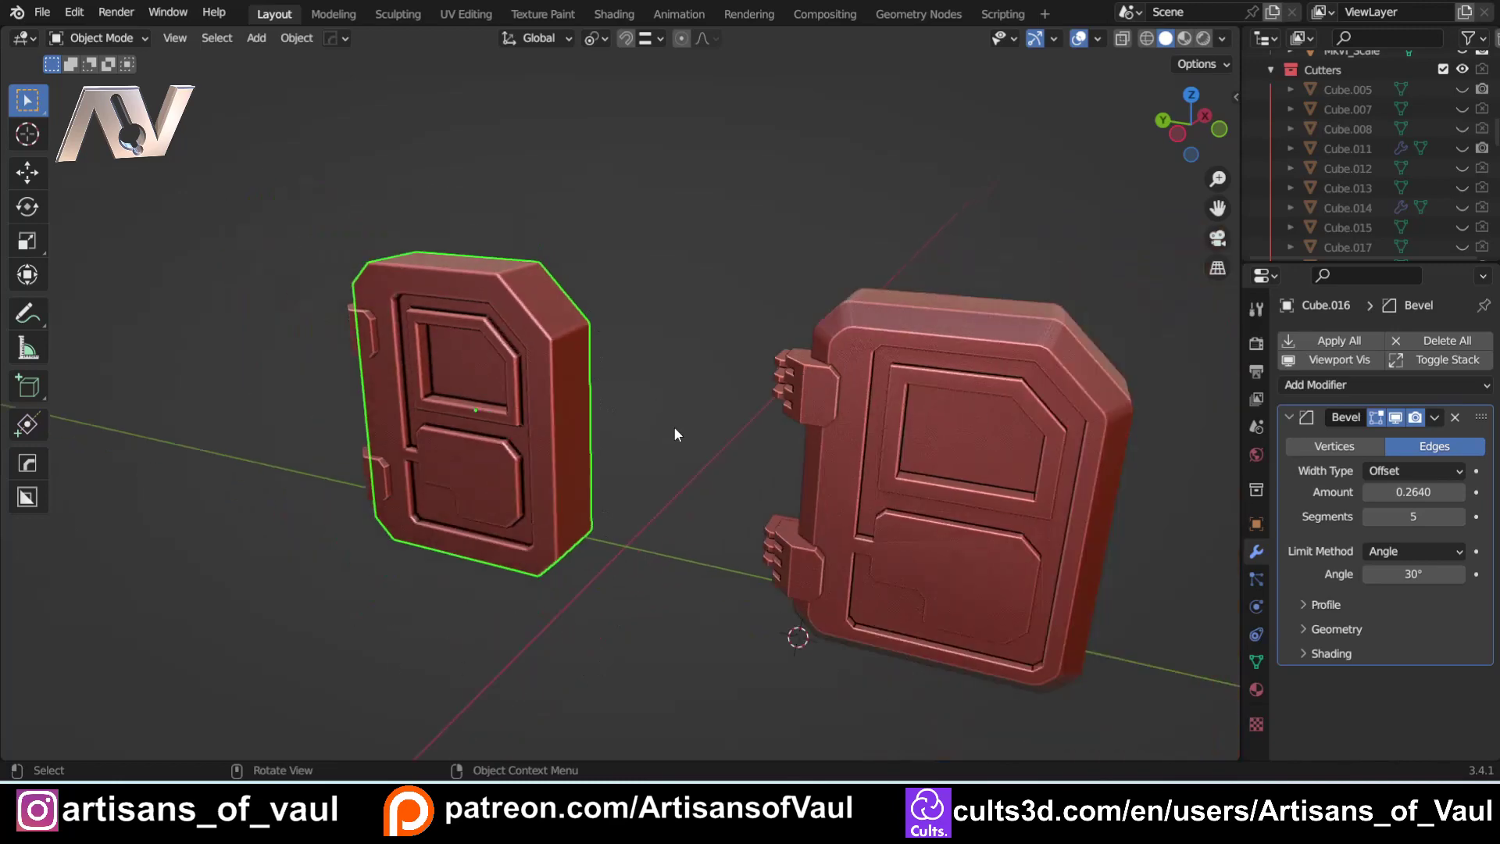
left_click(675, 428)
- Highlight the second and third doors in turn to compare the hard chamfer with the rounded outline
middle_click_drag(644, 511, 340, 472, "shift")
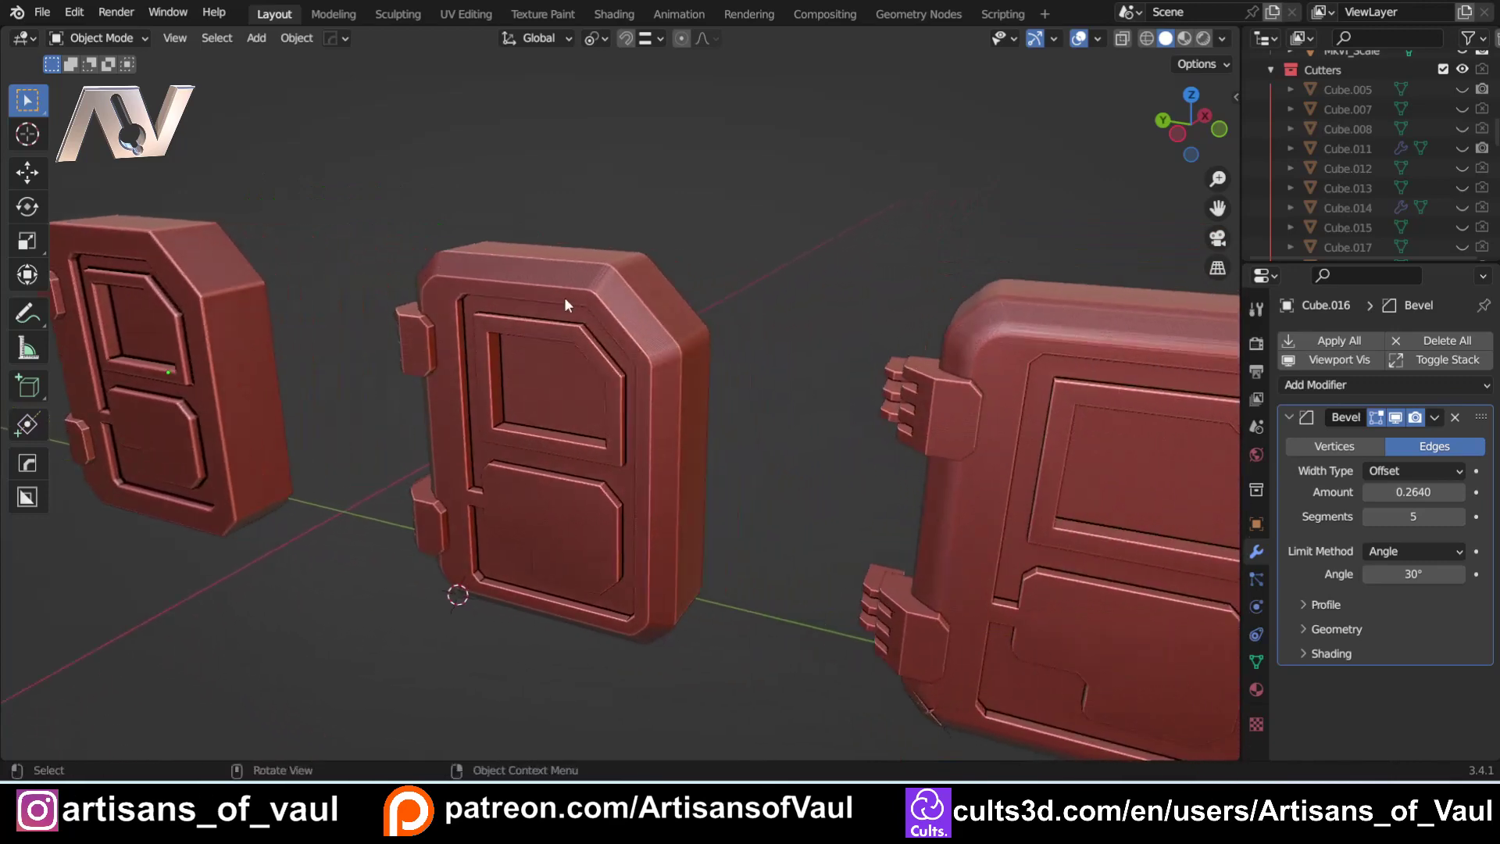
left_click(563, 336)
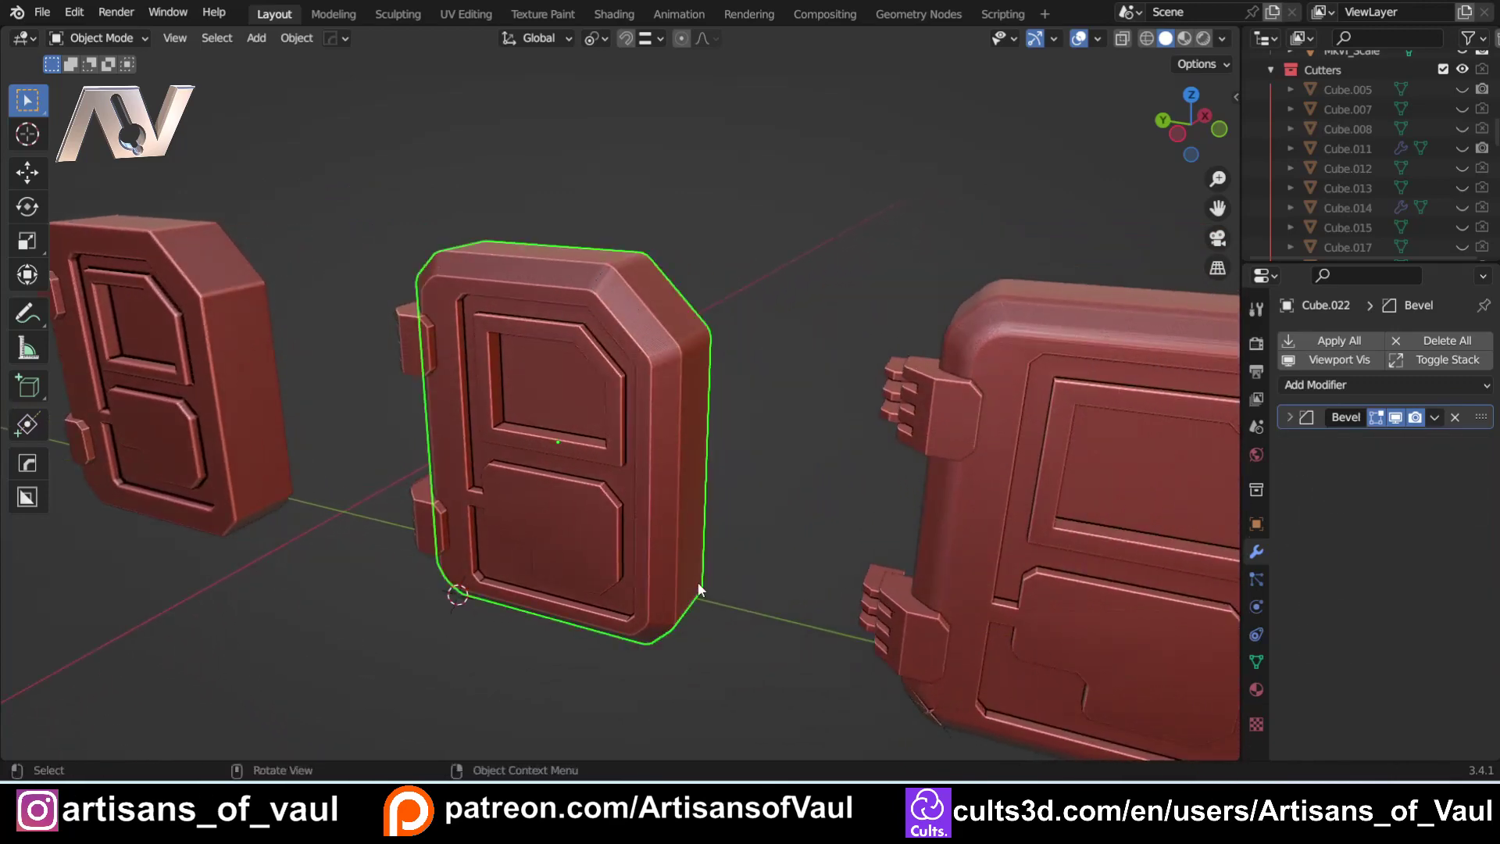
left_click(729, 493)
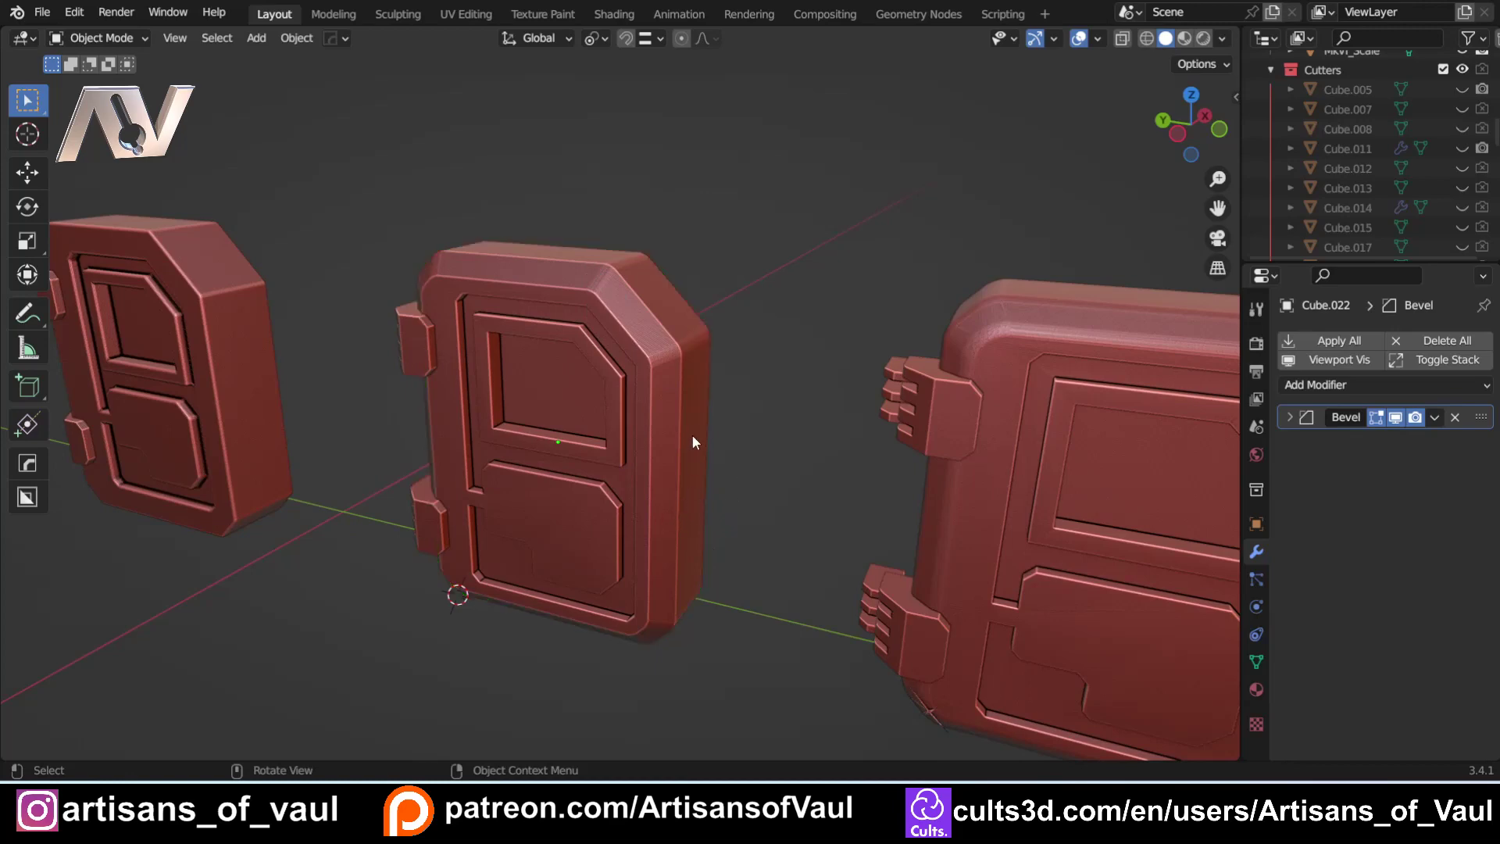
middle_click_drag(850, 535, 550, 486, "shift")
left_click(879, 533)
mouse_move(873, 573)
middle_mouse_down()
mouse_move(855, 578)
mouse_move(856, 555)
mouse_move(848, 582)
middle_mouse_up()
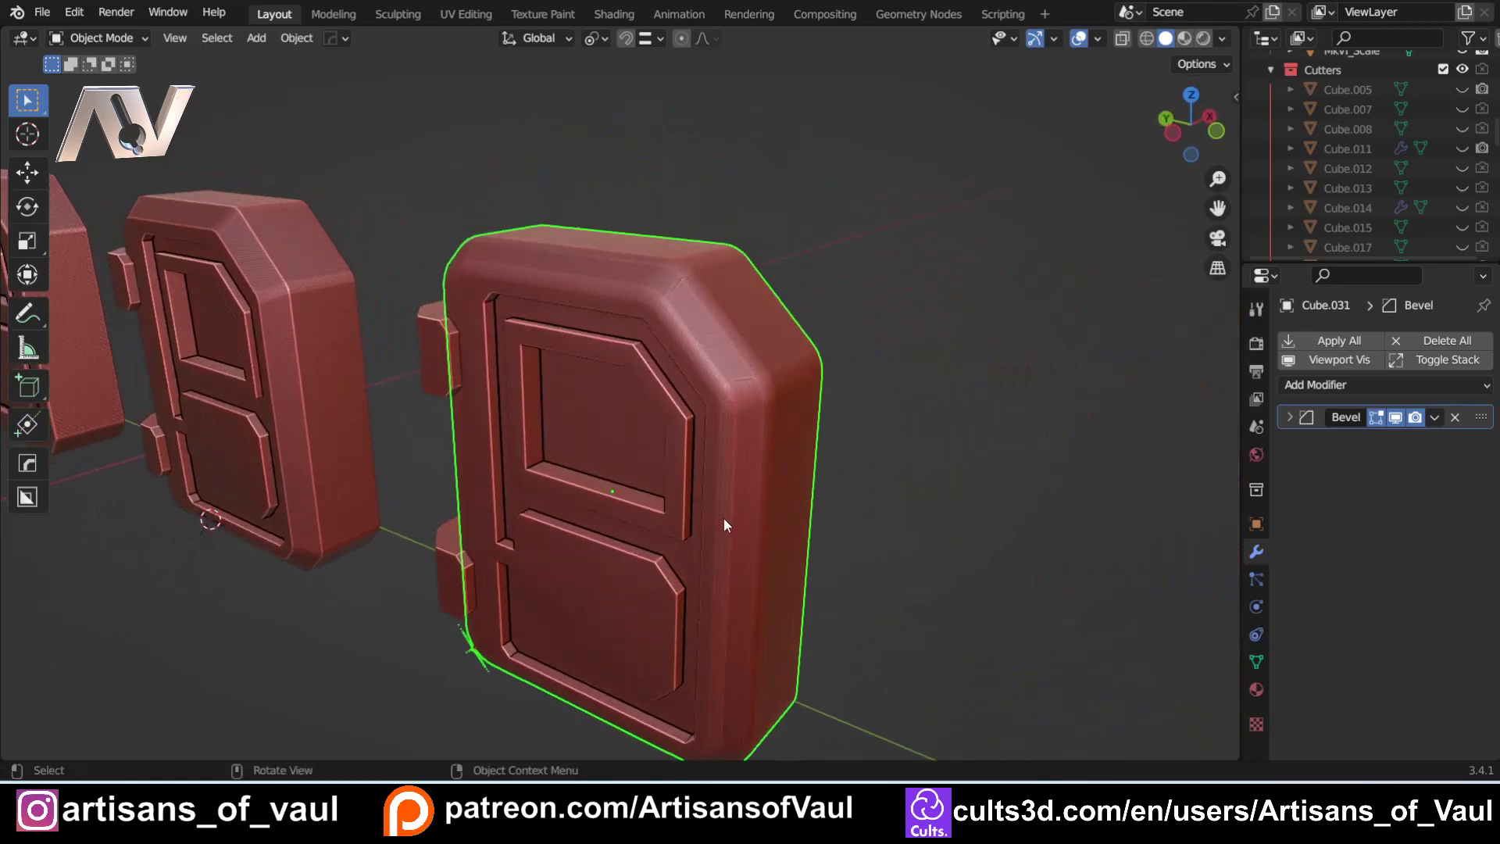
middle_click_drag(723, 523, 646, 486)
left_click(452, 186)
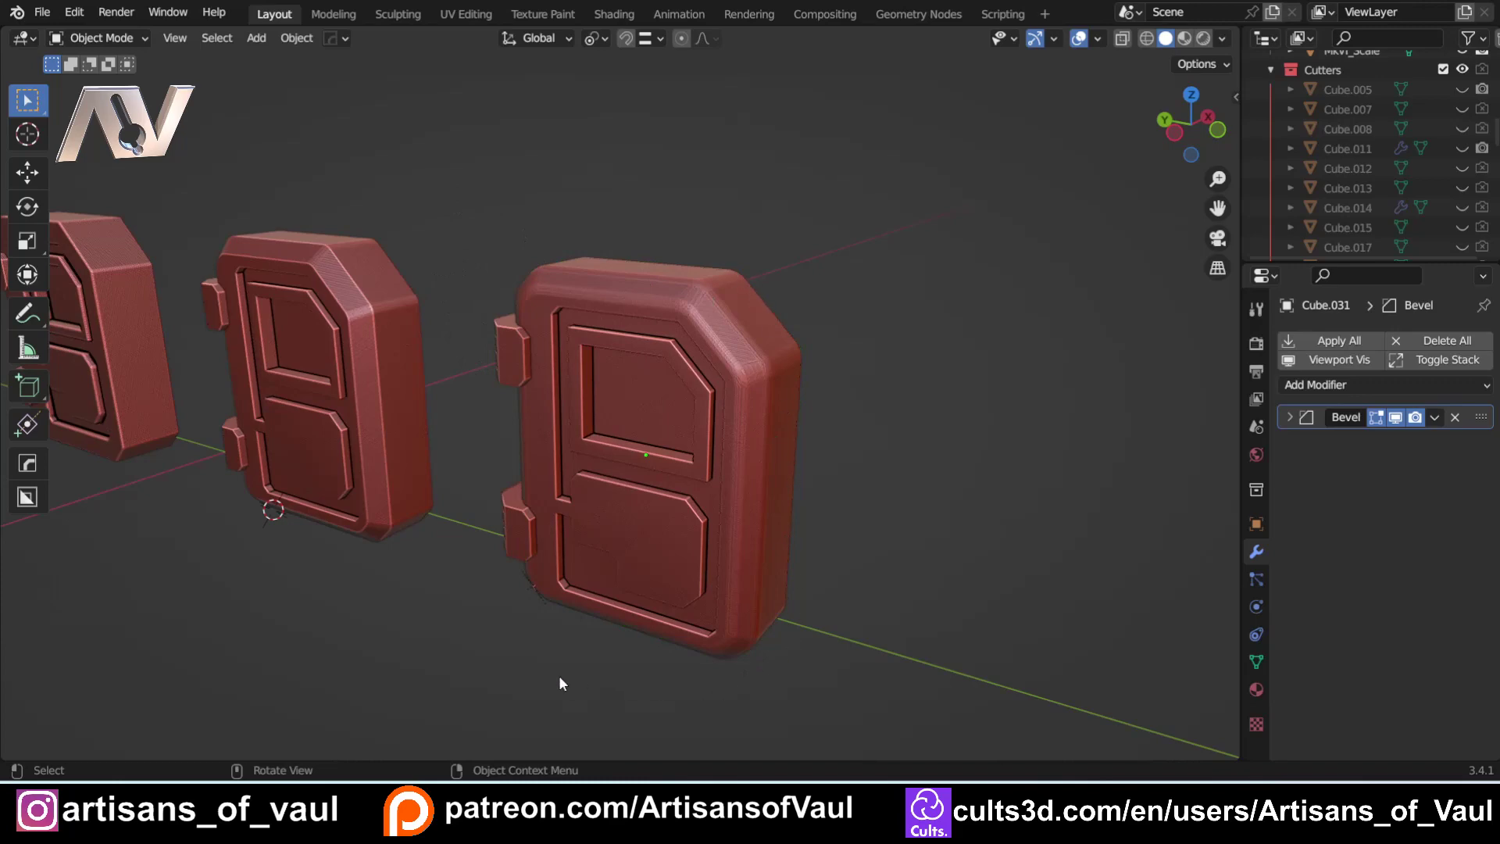
- Review the row of doors and look closer at the second door's panel recesses and outline
middle_click_drag(543, 677, 472, 505)
scroll(472, 503, "up", 4)
middle_click_drag(473, 444, 673, 543, "shift")
scroll(392, 478, "down", 6)
scroll(687, 538, "up", 2)
scroll(686, 533, "up", 1)
middle_click_drag(785, 559, 777, 510, "shift")
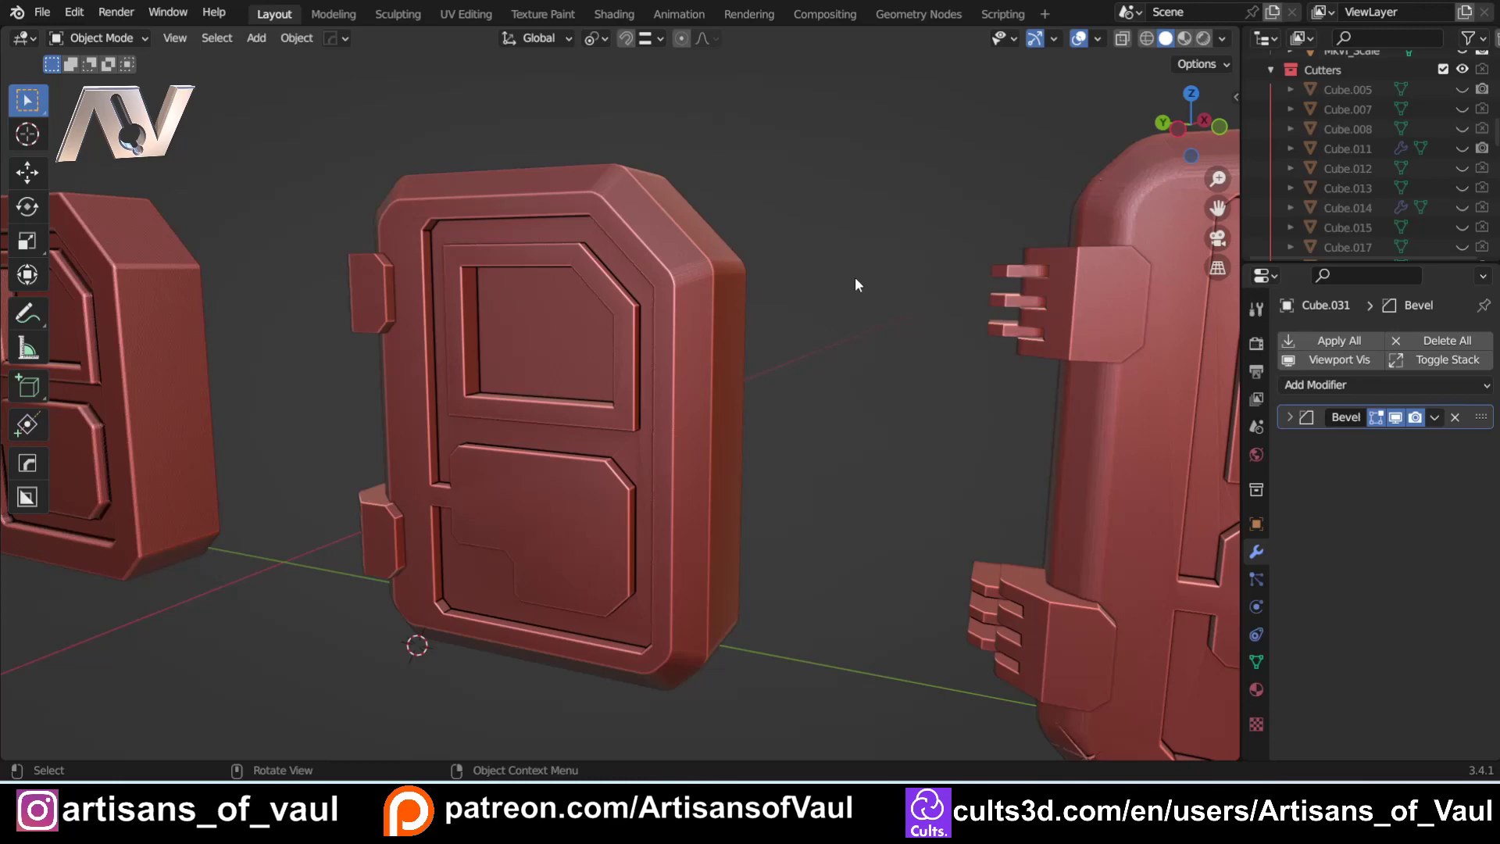
- Enter Edit Mode on the second door and select the depth edge at the sharp upper corner of its outer panel recess
left_click(600, 247)
middle_click_drag(600, 247, 632, 365)
scroll(631, 366, "up", 2)
scroll(631, 366, "up", 8)
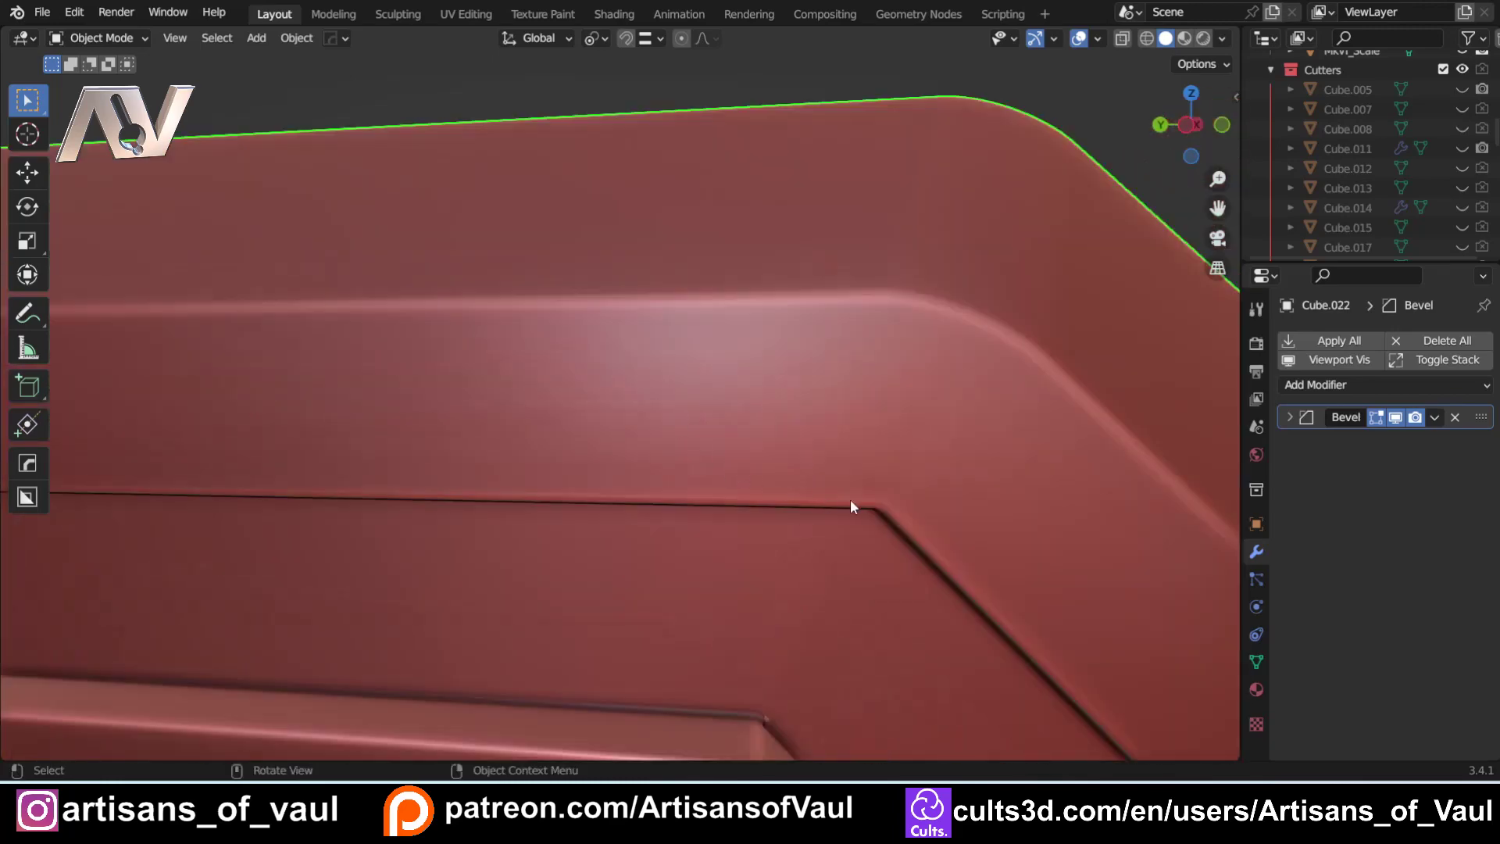
scroll(850, 504, "down", 4)
middle_click_drag(856, 497, 825, 450)
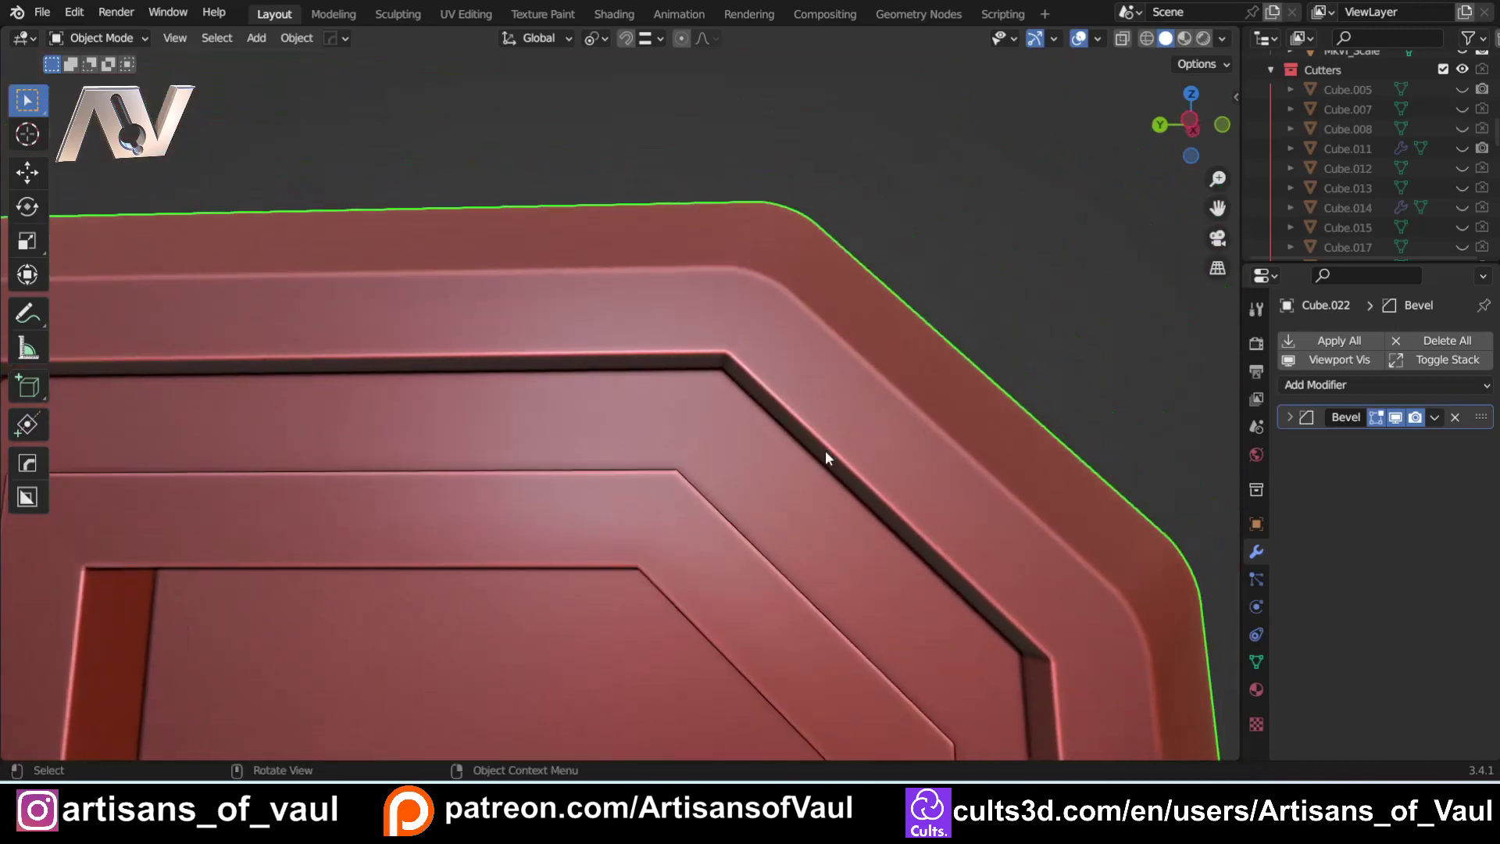
key("Tab")
left_click(803, 551)
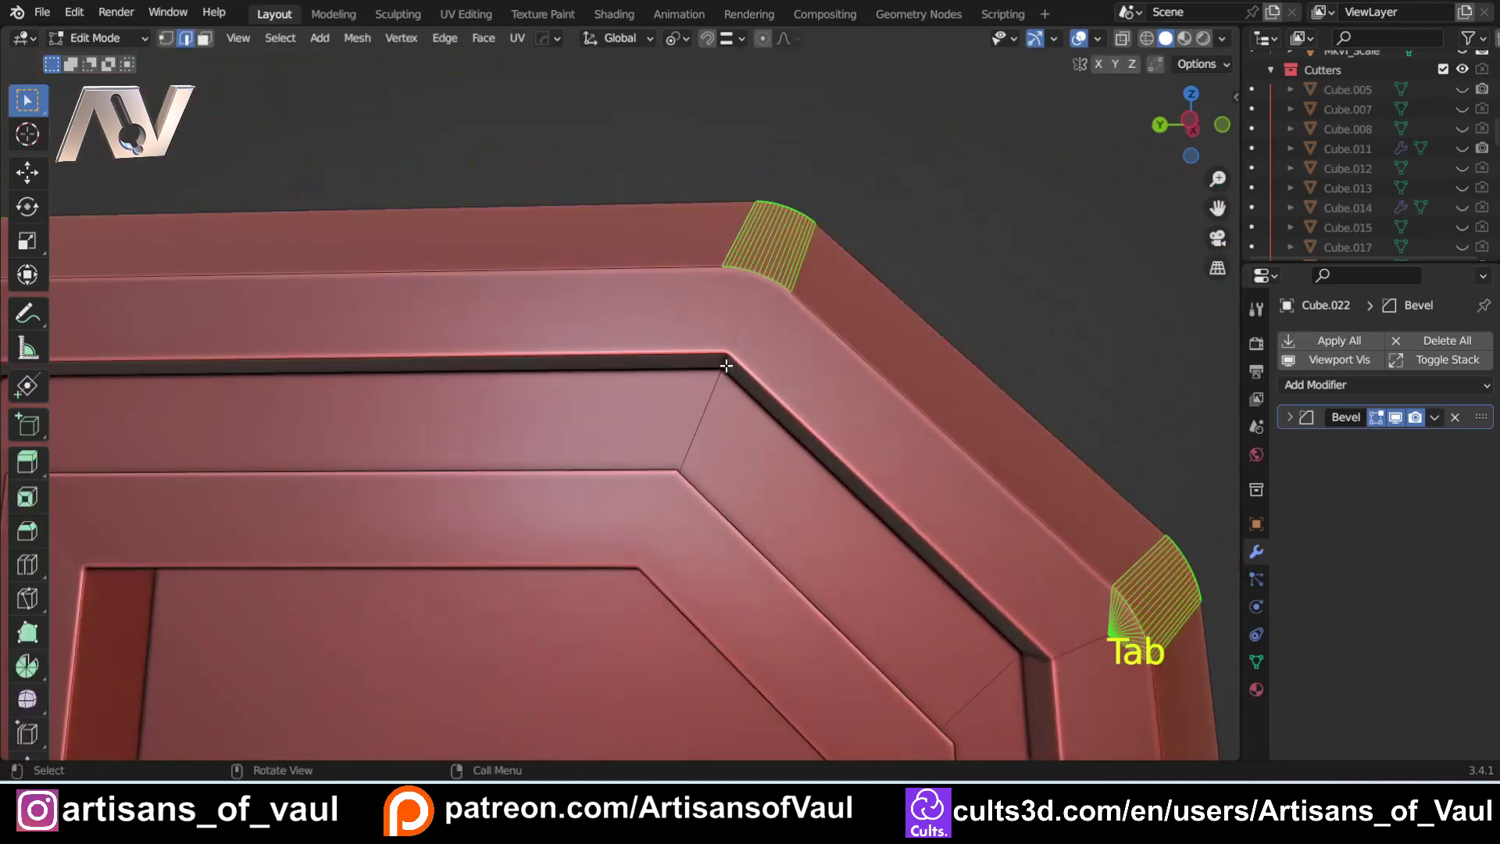
- Try bevelling the outer panel recess's corner edge with a width of 0.794 and 16 segments, and undo it
middle_click_drag(879, 291, 770, 361, "shift")
scroll(790, 341, "down", 3)
key("ctrl+b")
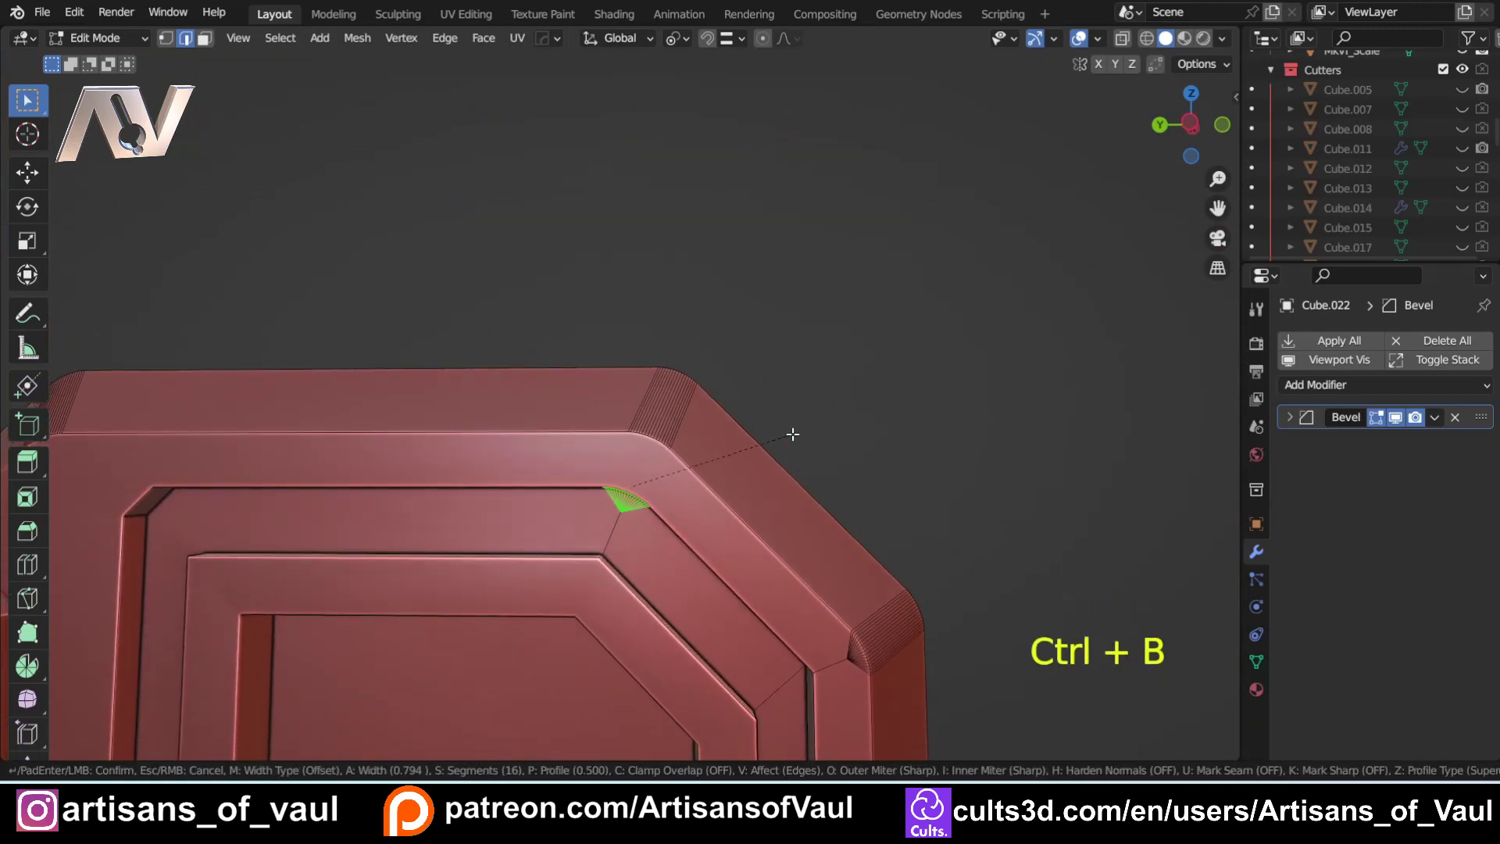
left_click(793, 436)
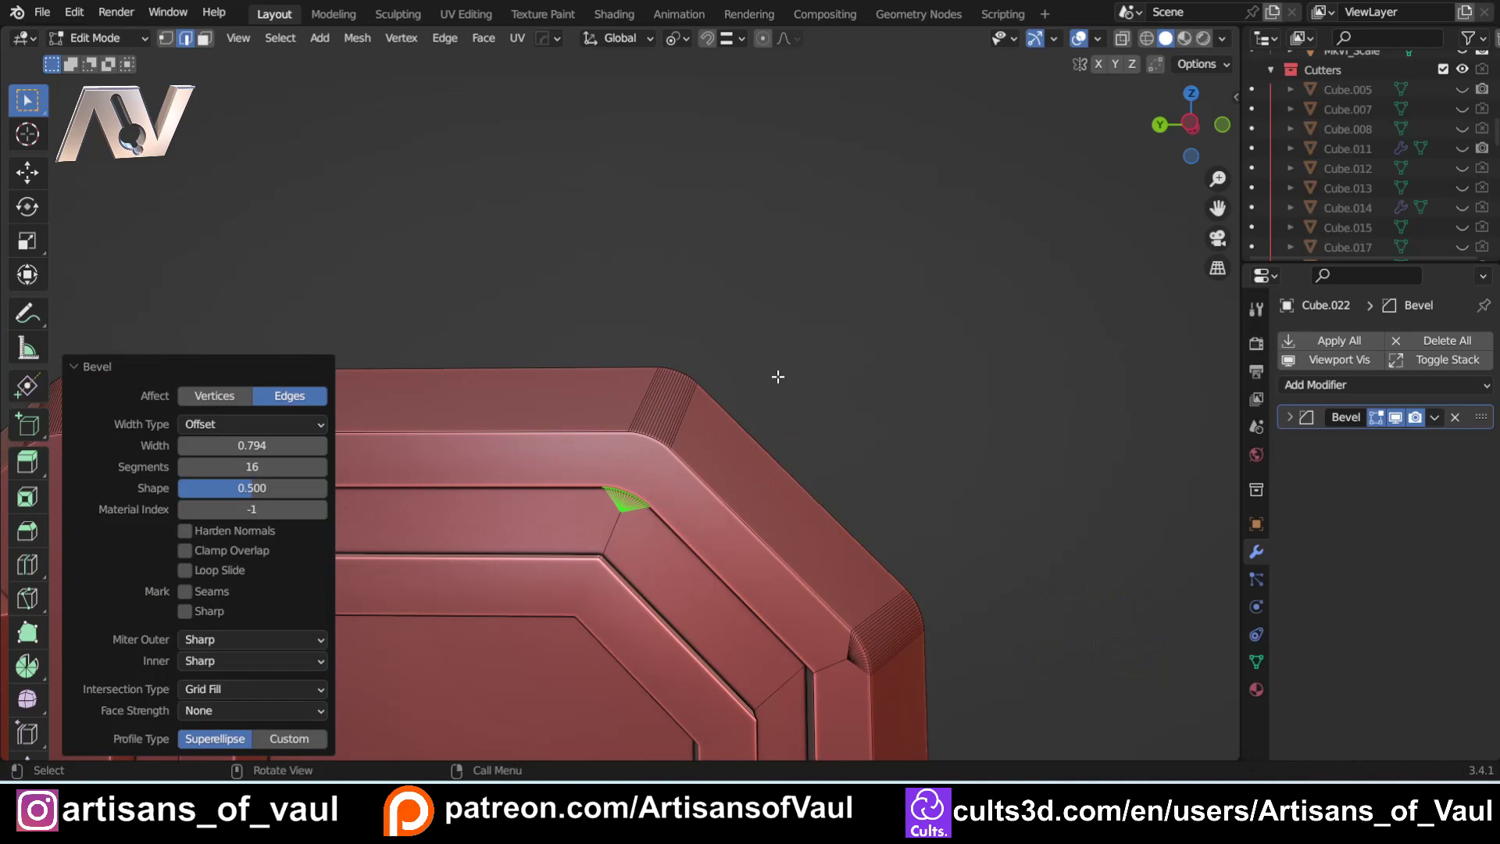
left_click(754, 330)
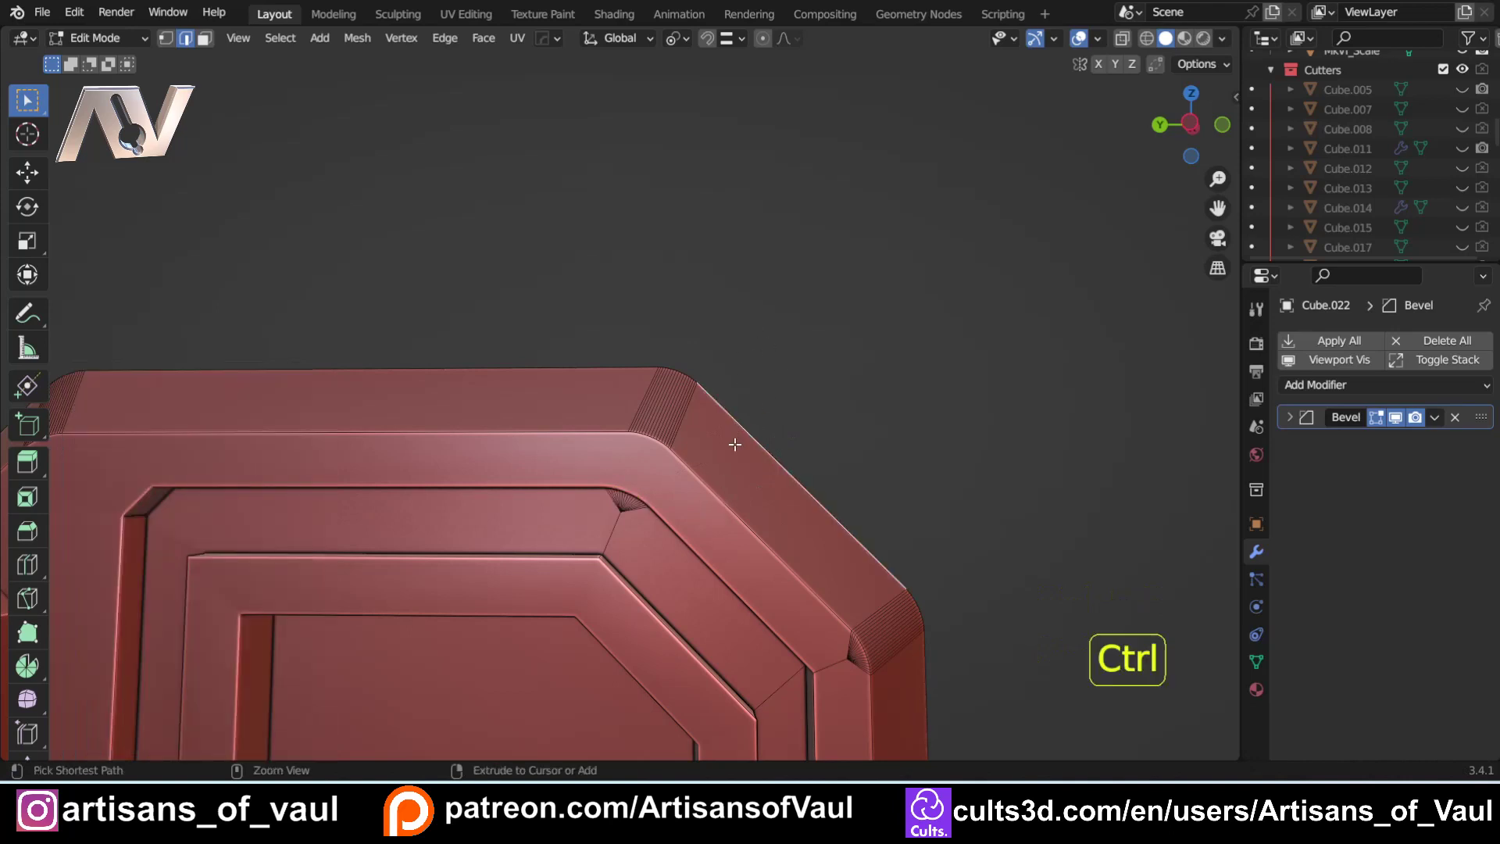
key("ctrl+z")
middle_click_drag(688, 375, 702, 339)
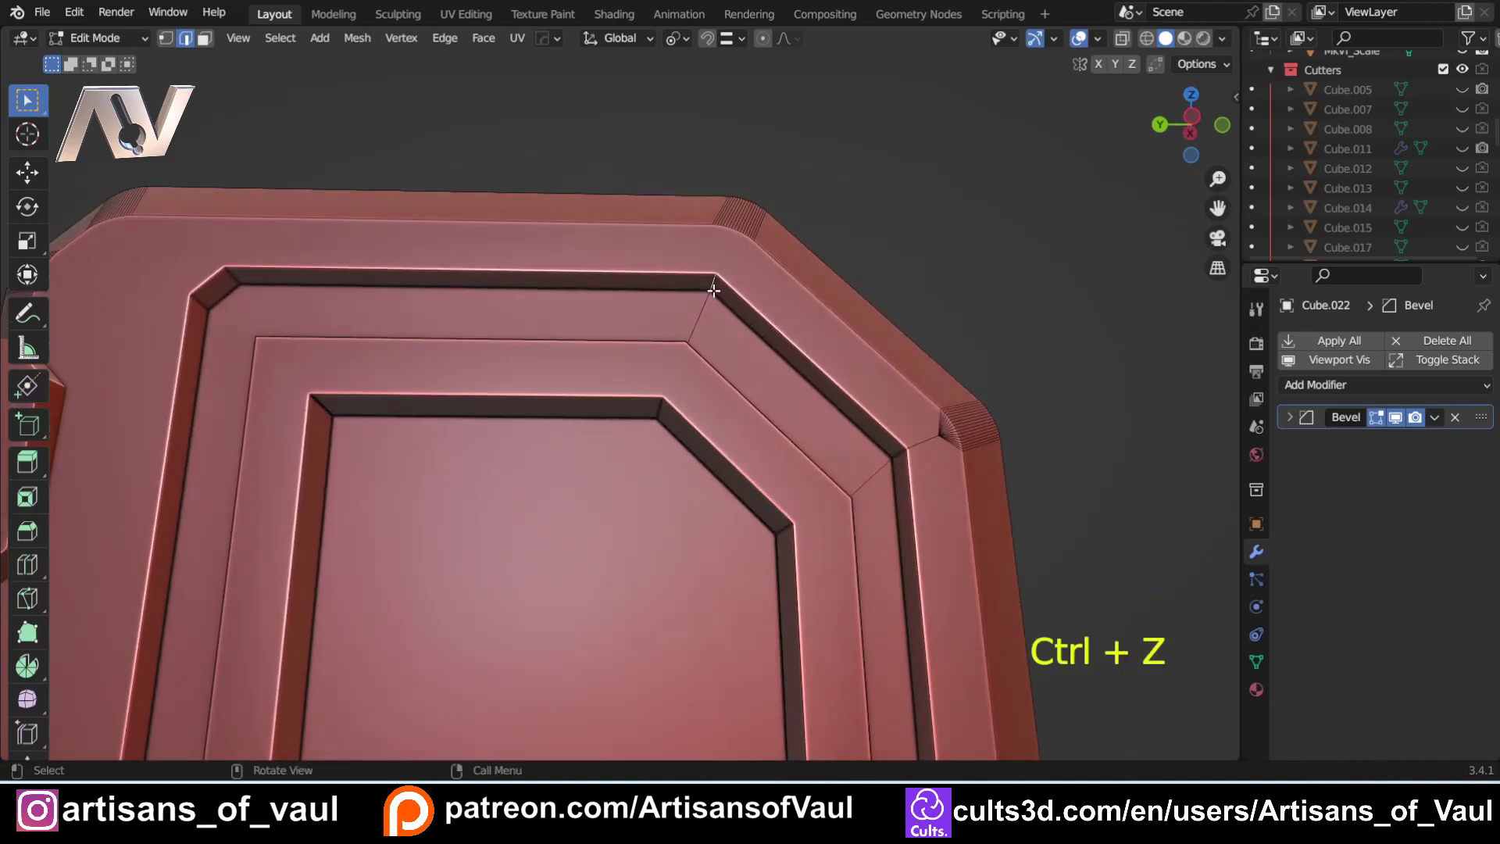
- Bevel the outer panel recess's upper corner edge with a width of 0.271 and 16 segments, and return to Object Mode
scroll(714, 287, "up", 3)
middle_click_drag(865, 166, 844, 190)
middle_click_drag(797, 344, 903, 368)
key("ctrl+b")
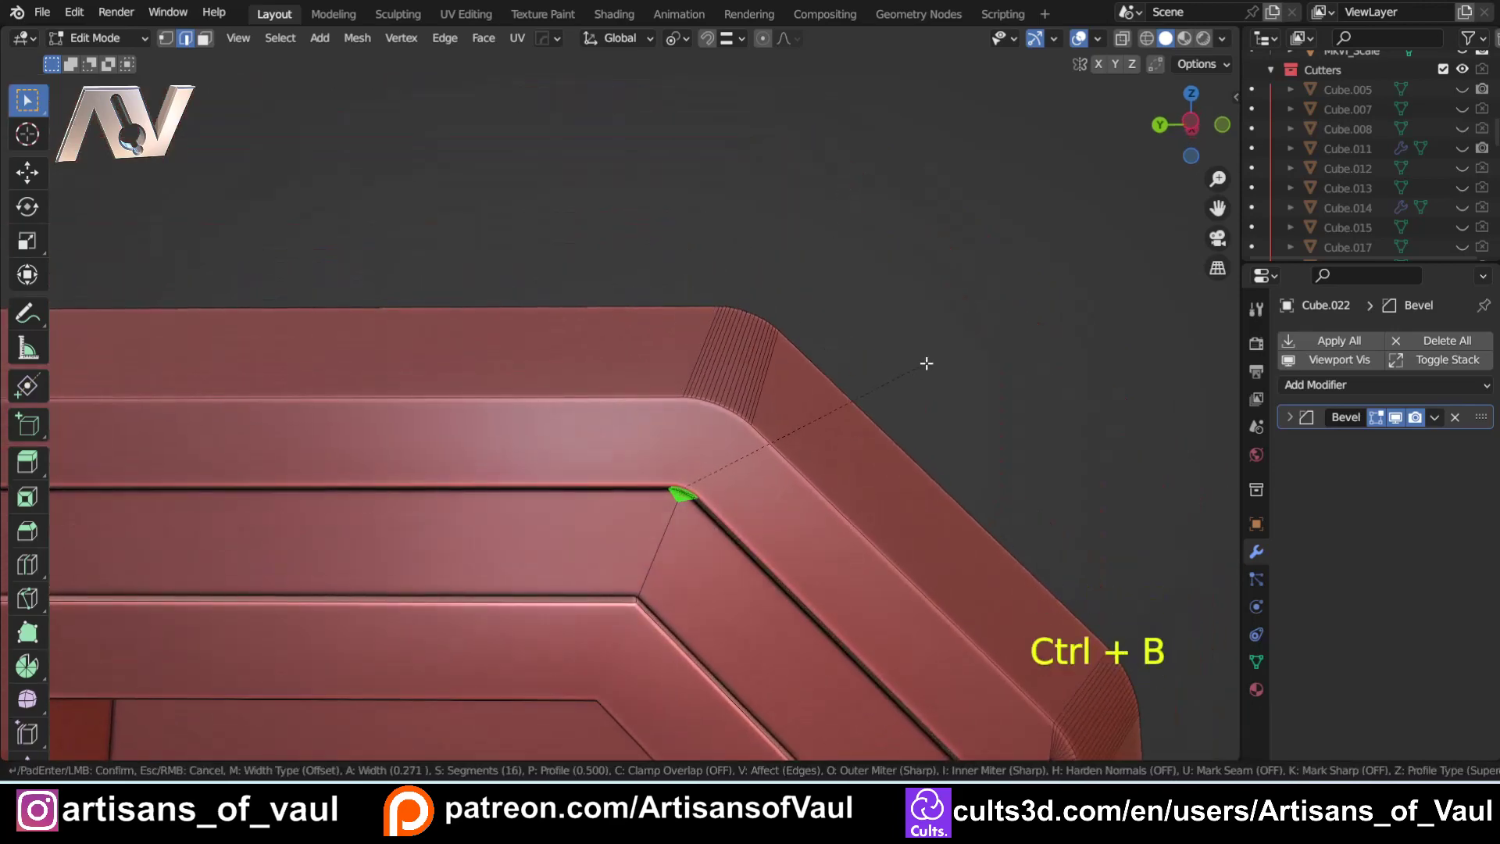
left_click(926, 363)
key("Tab")
left_click(939, 242)
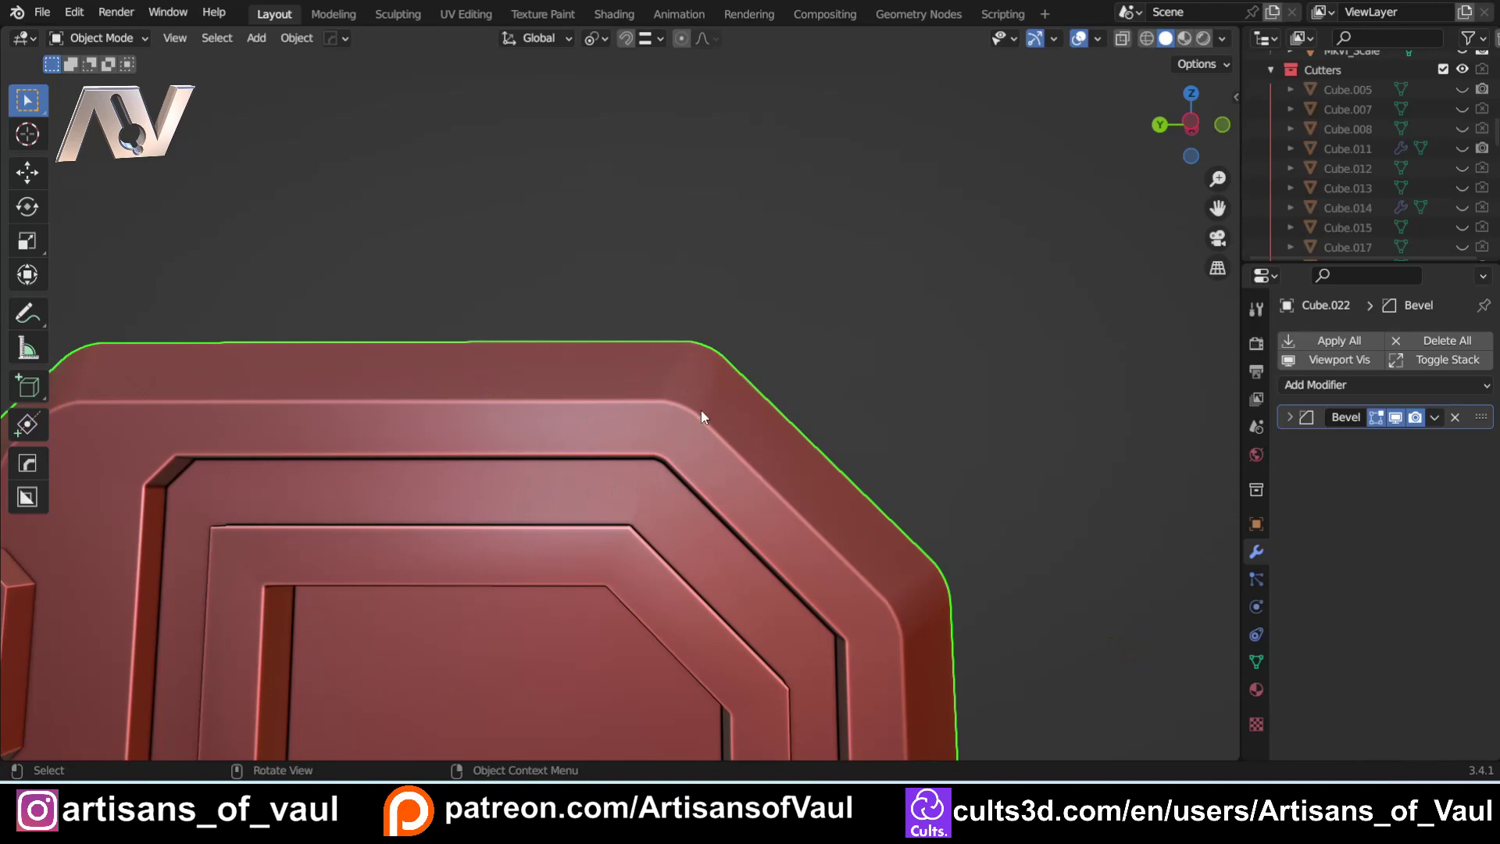
- Examine the second door's recess corners and whole shape beside the neighbouring doors, and clear the selection
scroll(650, 452, "down", 2)
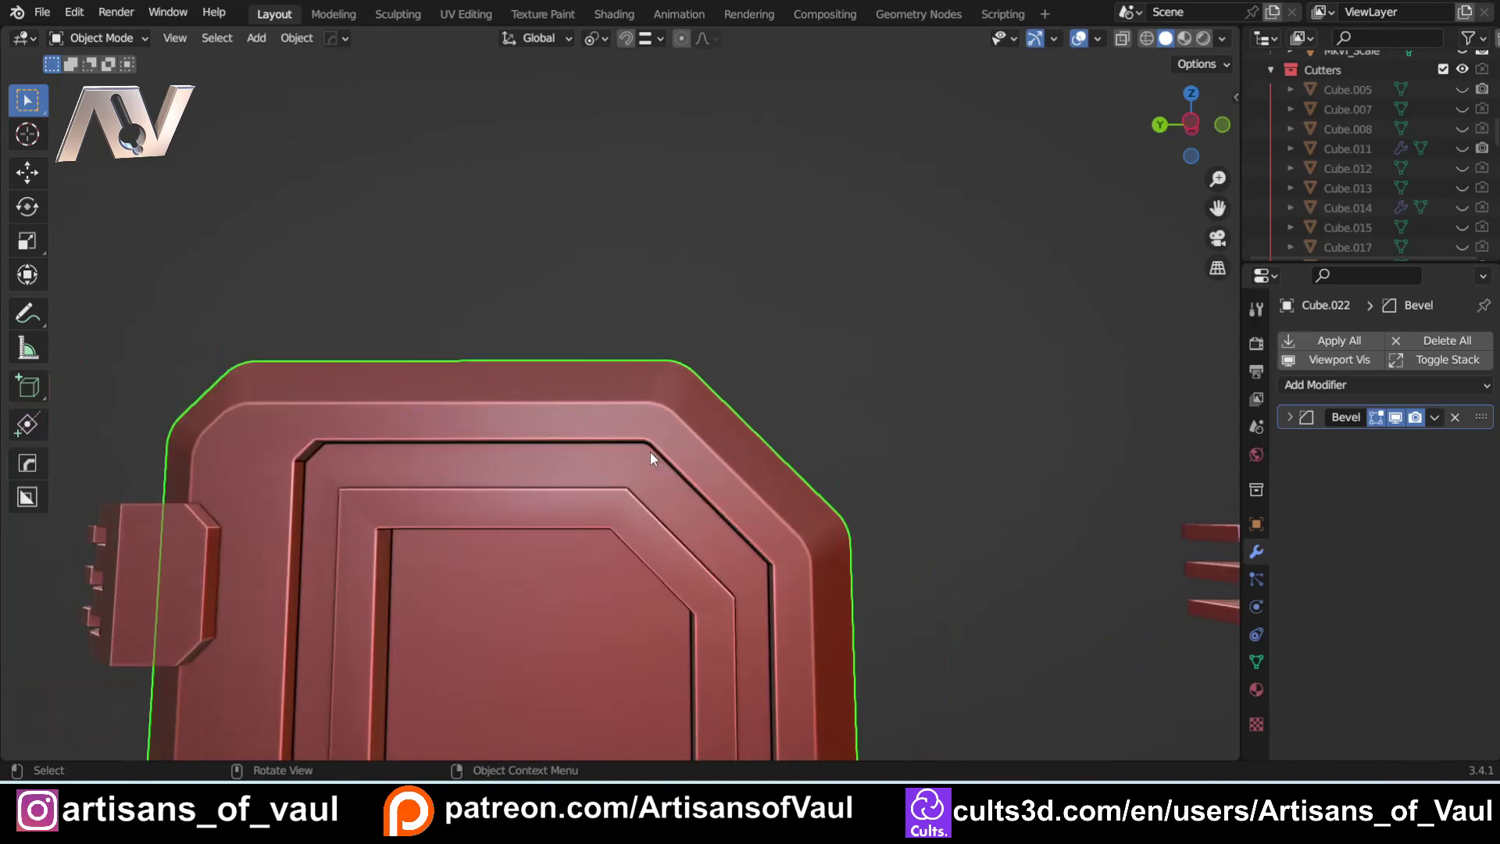
scroll(664, 413, "down", 2)
middle_click_drag(625, 586, 664, 466, "shift")
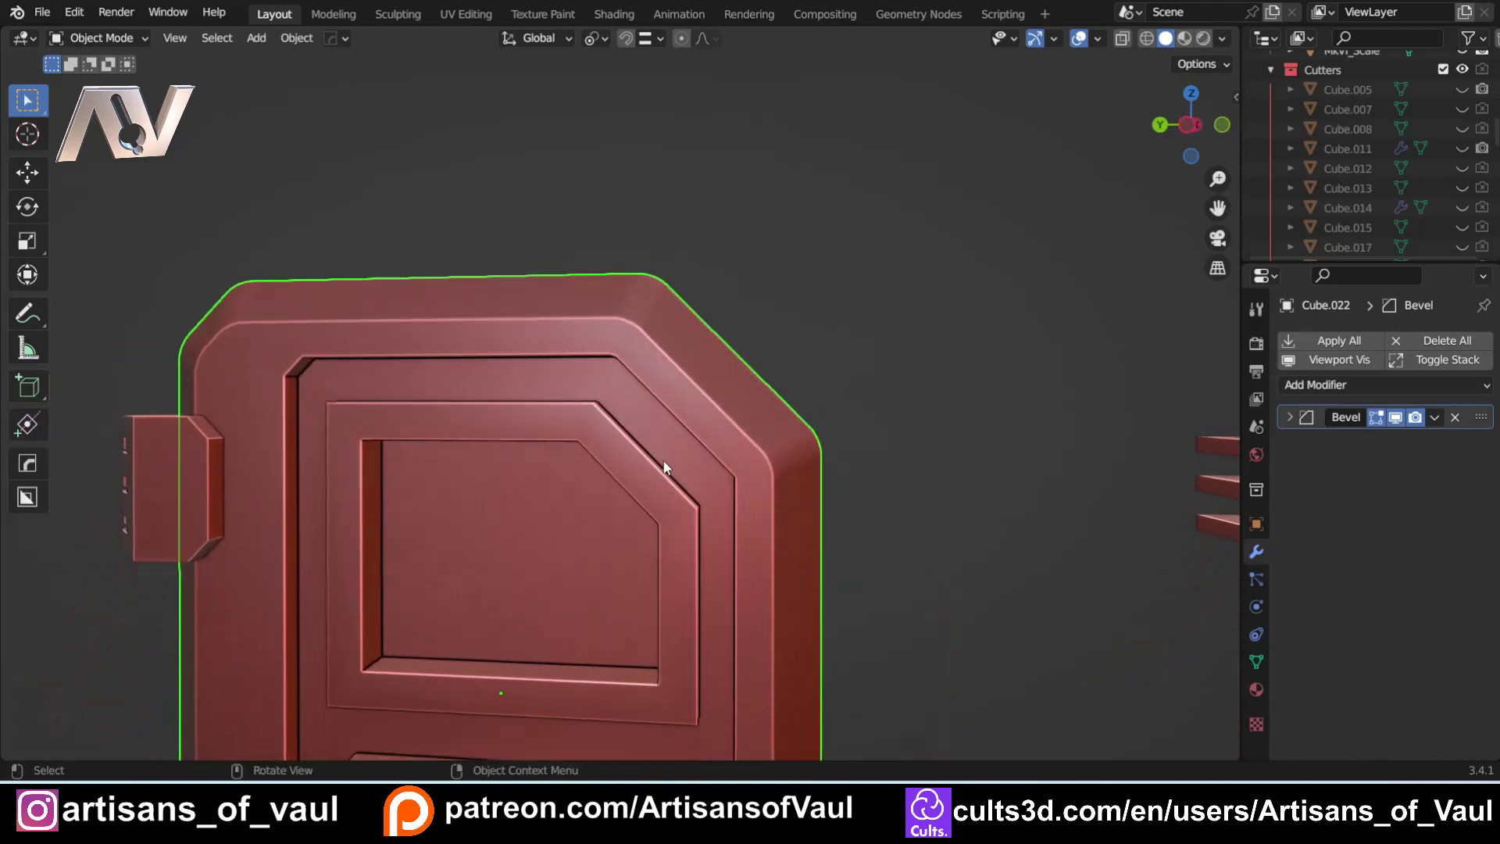
scroll(635, 448, "down", 3)
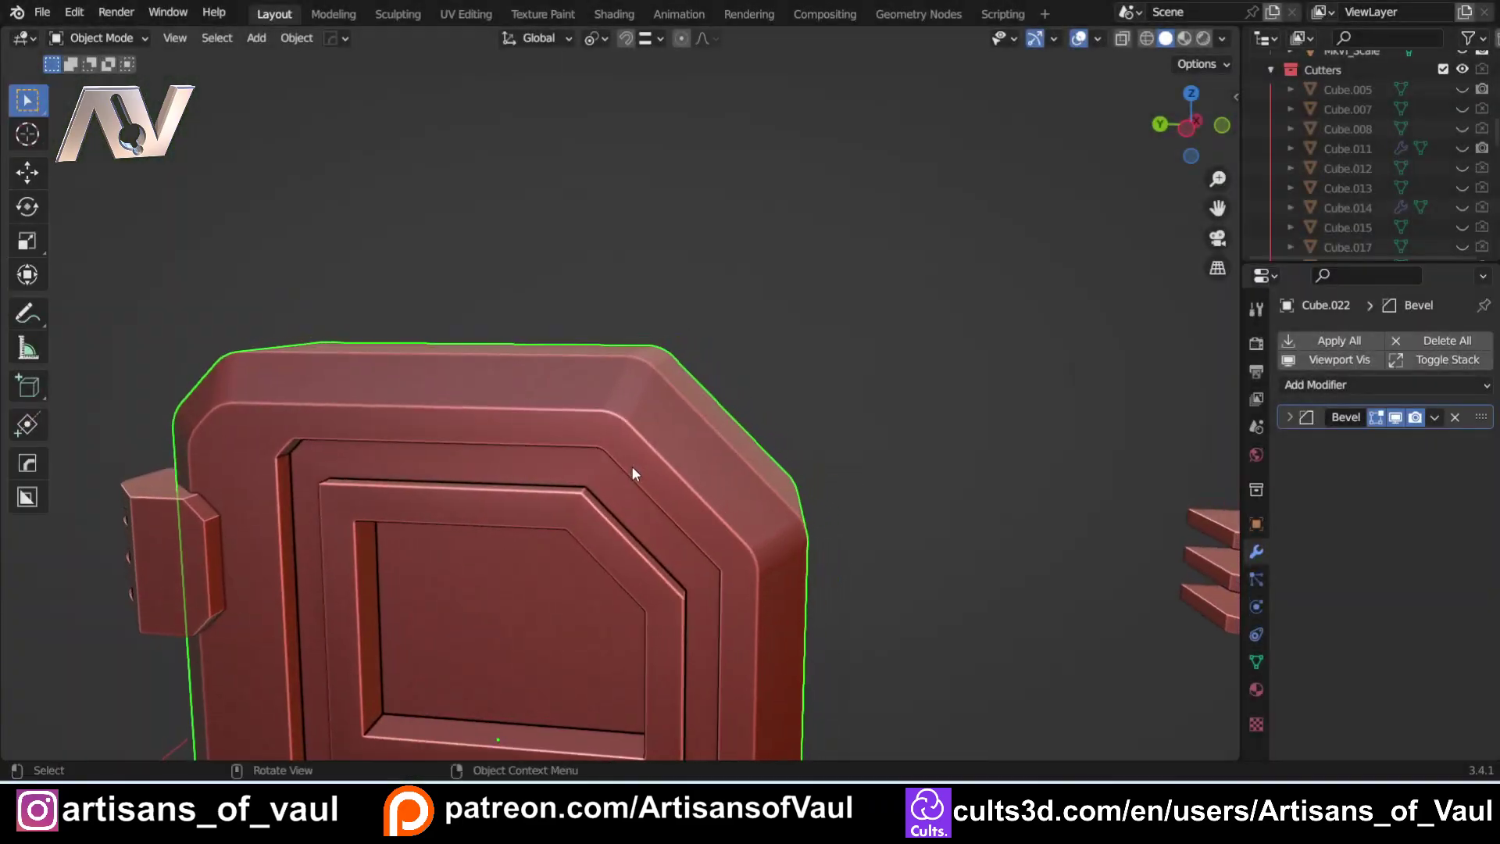
scroll(631, 466, "down", 4)
middle_click_drag(632, 466, 755, 462, "shift")
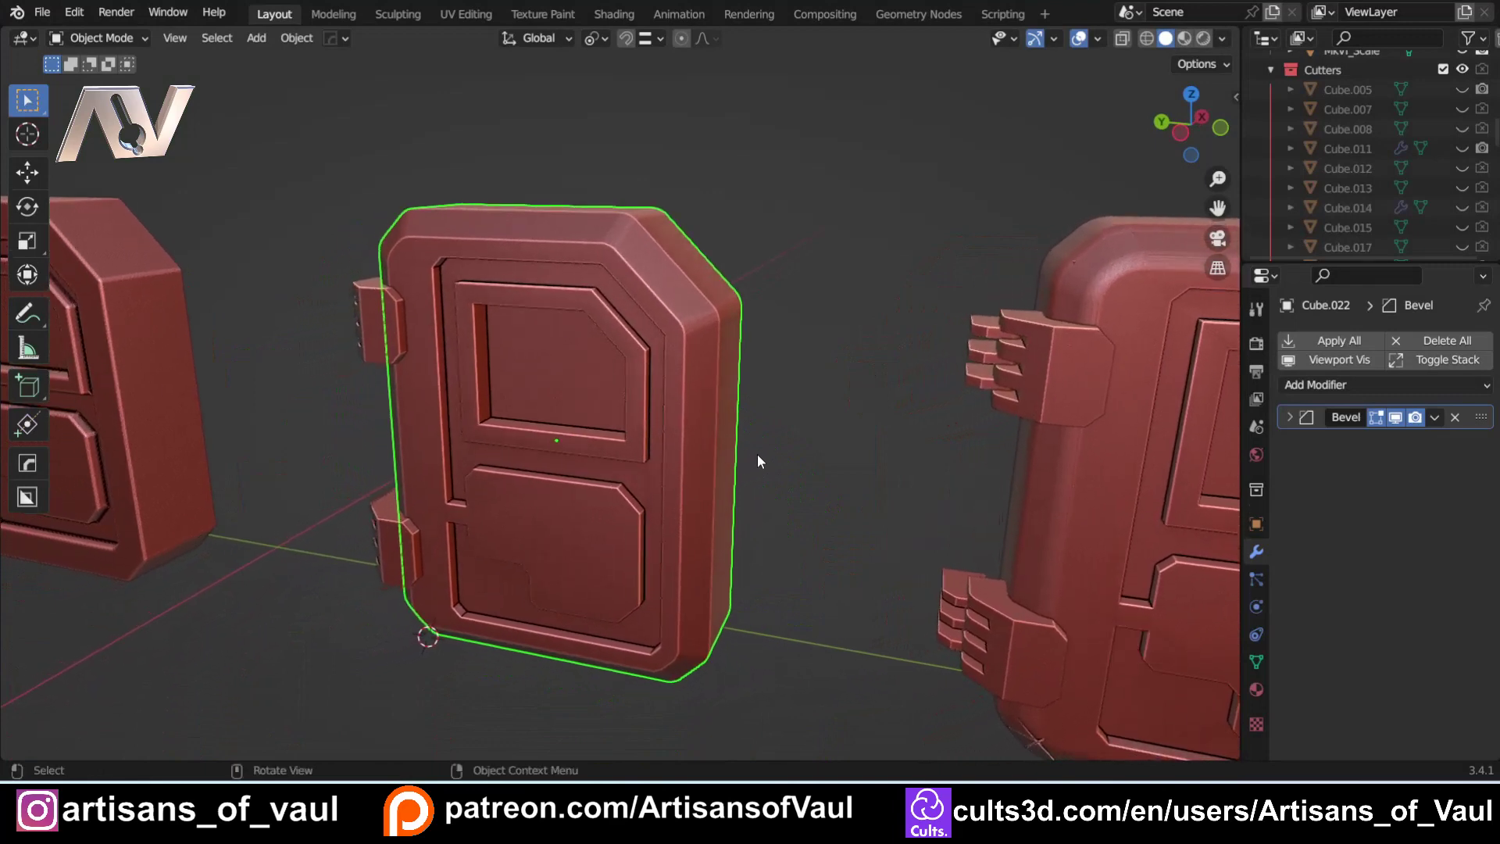
left_click(820, 399)
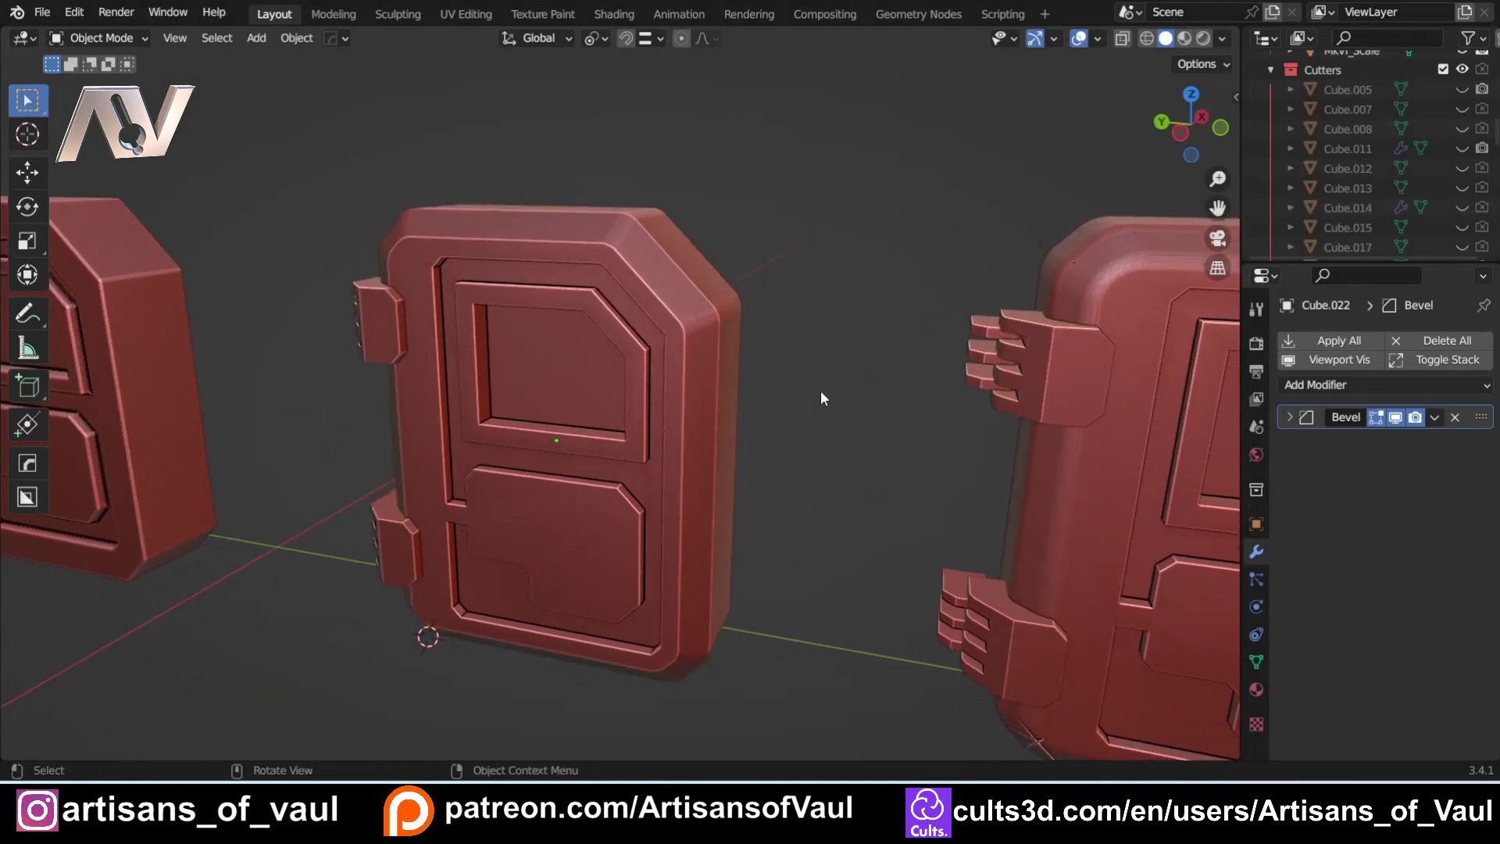